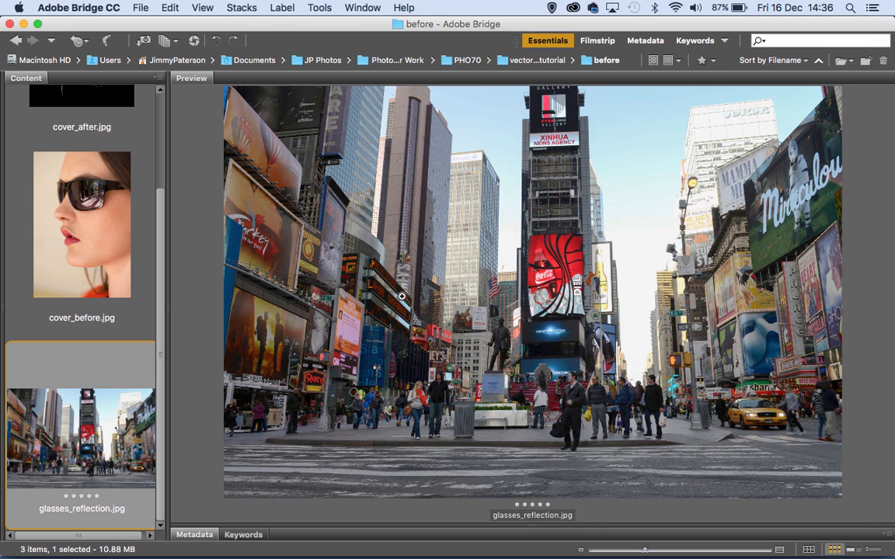
- Preview the portrait cover_before.jpg and the finished artwork cover_after.jpg in the before folder
click(81, 220)
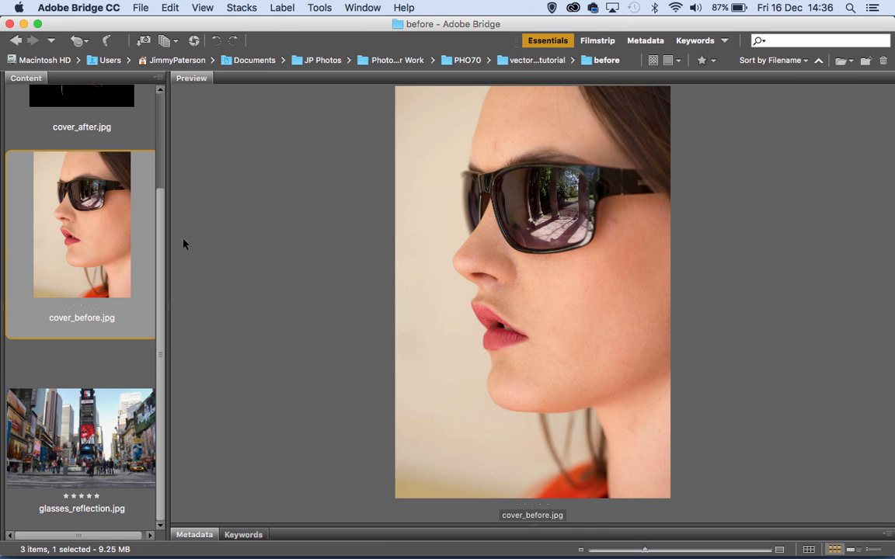
scroll(152, 242, up, 3)
click(74, 173)
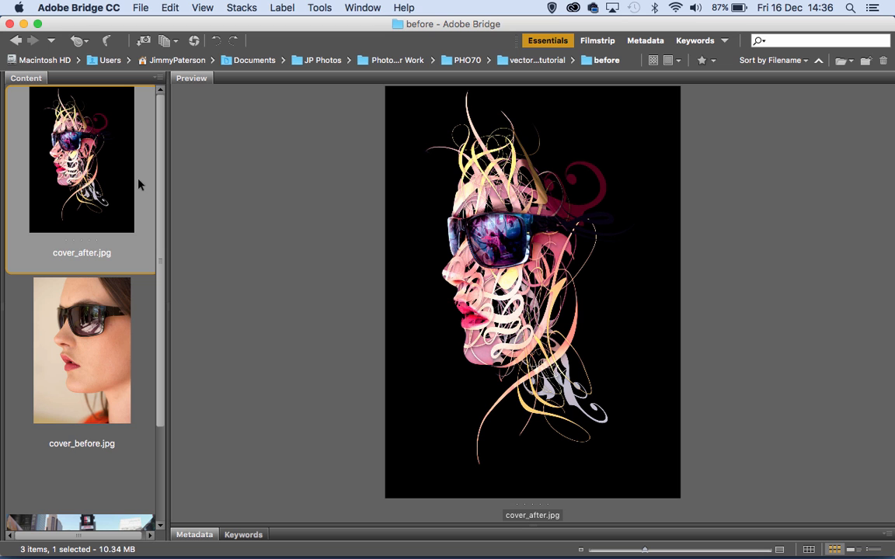
- Browse the "ornamental" results in the Creative Cloud Market and download Traditional Flourish 05 to the "vector face" library
click(572, 8)
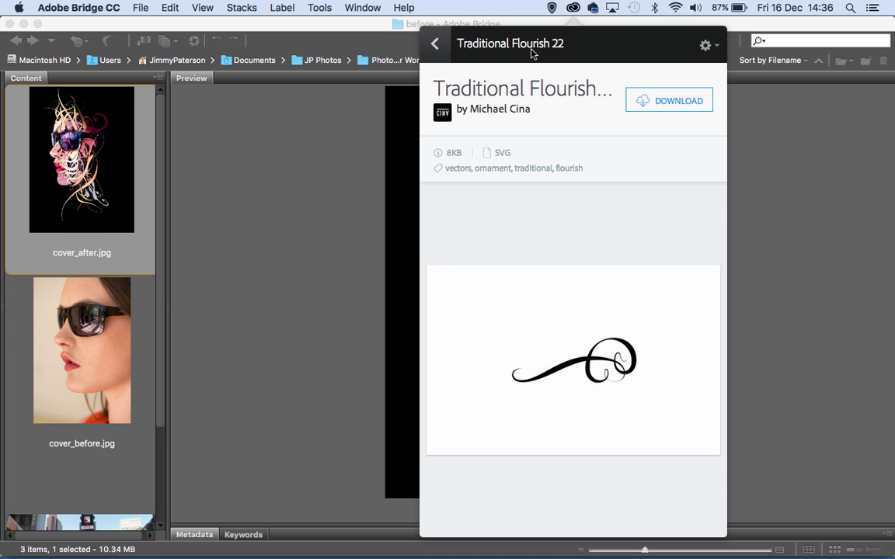
click(435, 44)
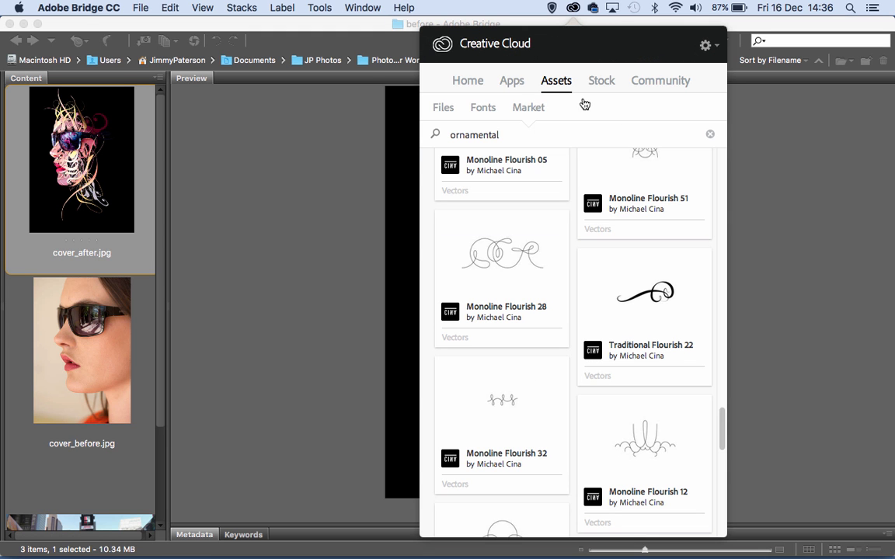
click(512, 134)
scroll(720, 426, up, 2)
scroll(719, 427, down, 3)
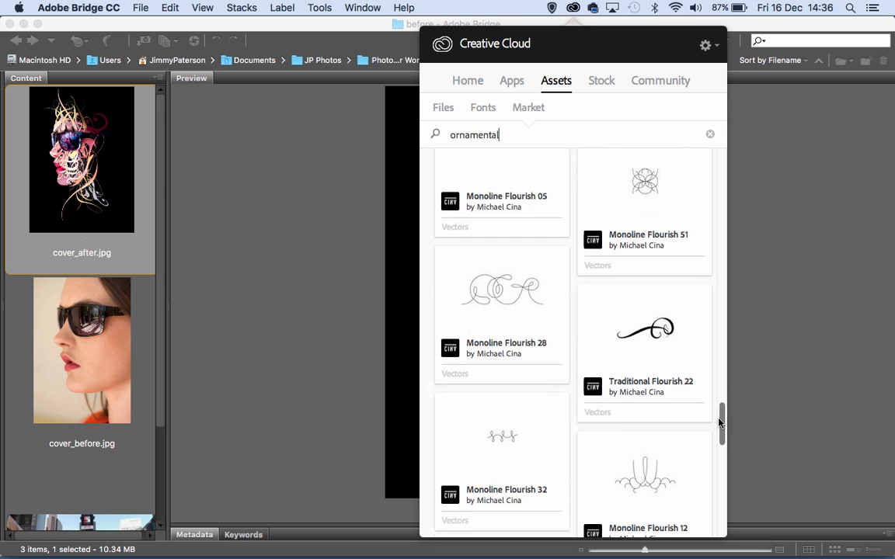
drag(719, 426, 719, 475)
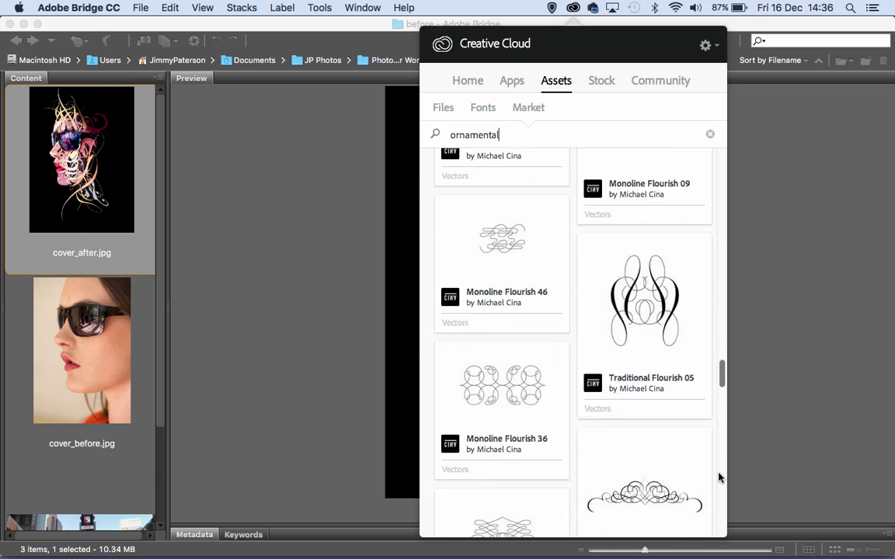
mouse_move(647, 425)
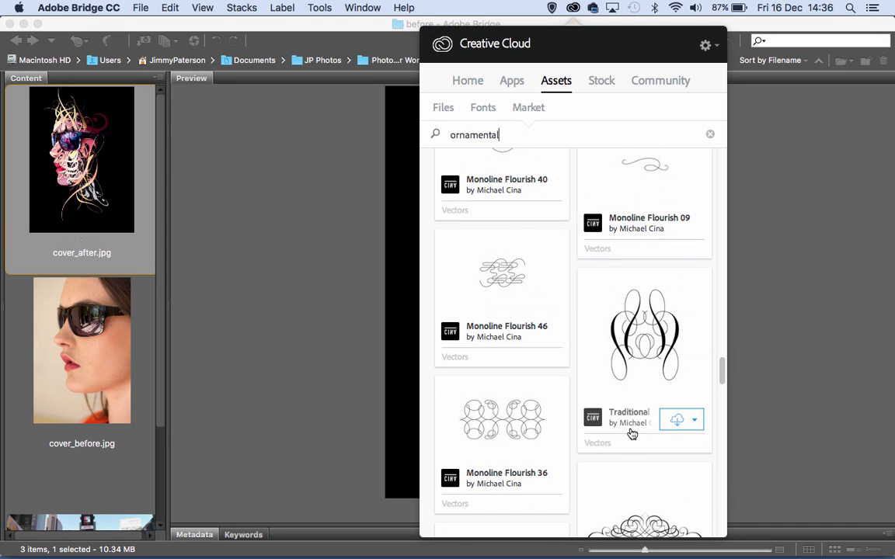
click(650, 335)
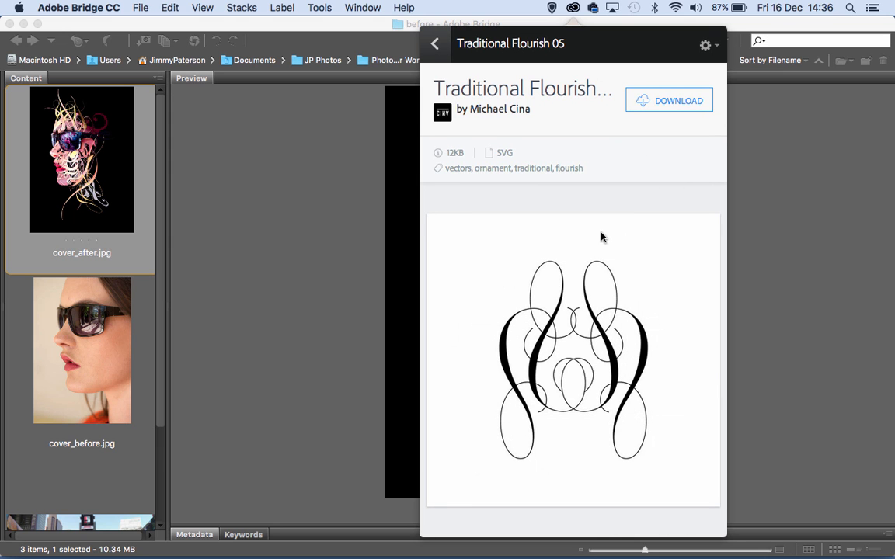
click(673, 101)
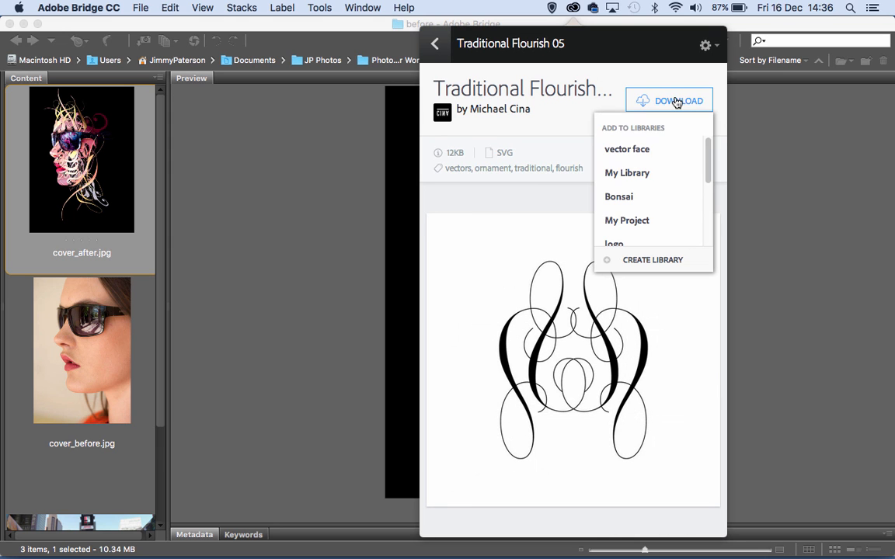
click(637, 151)
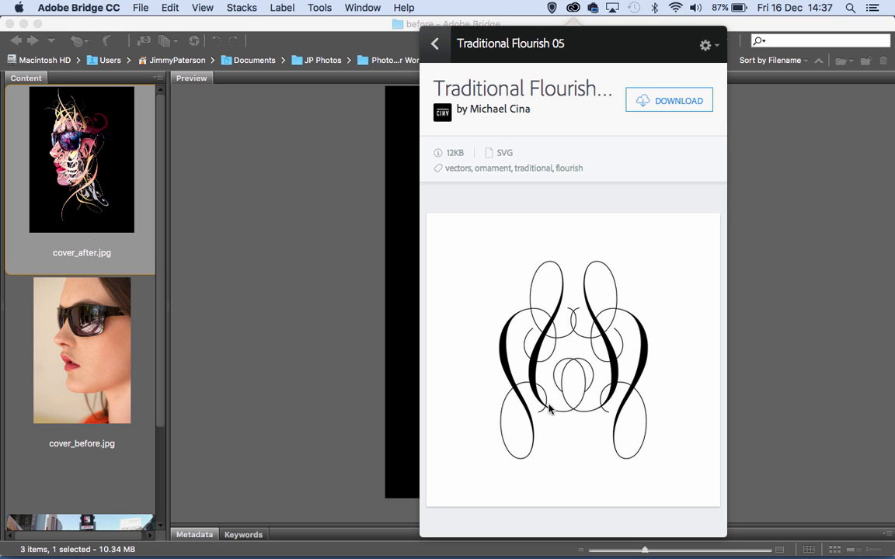
- Open cover_before.jpg from Bridge in Photoshop and fit the whole image in the window
click(64, 332)
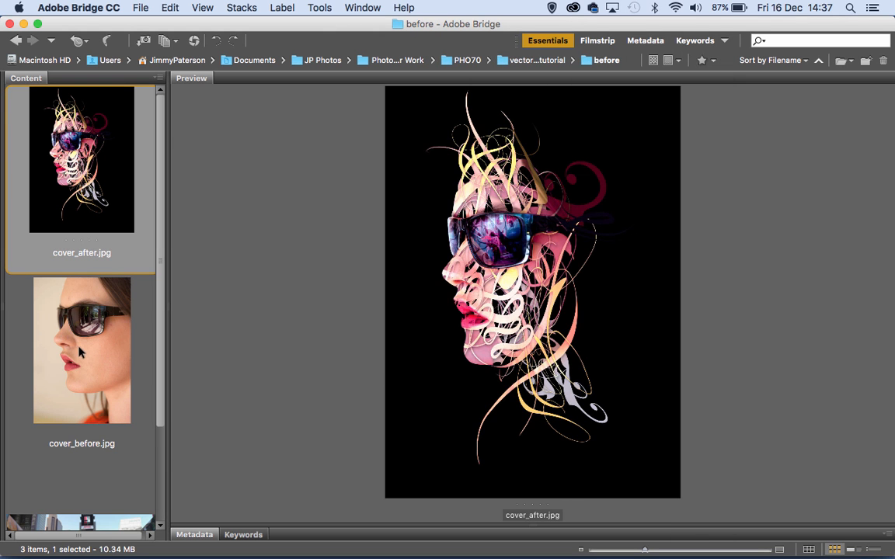
click(62, 370)
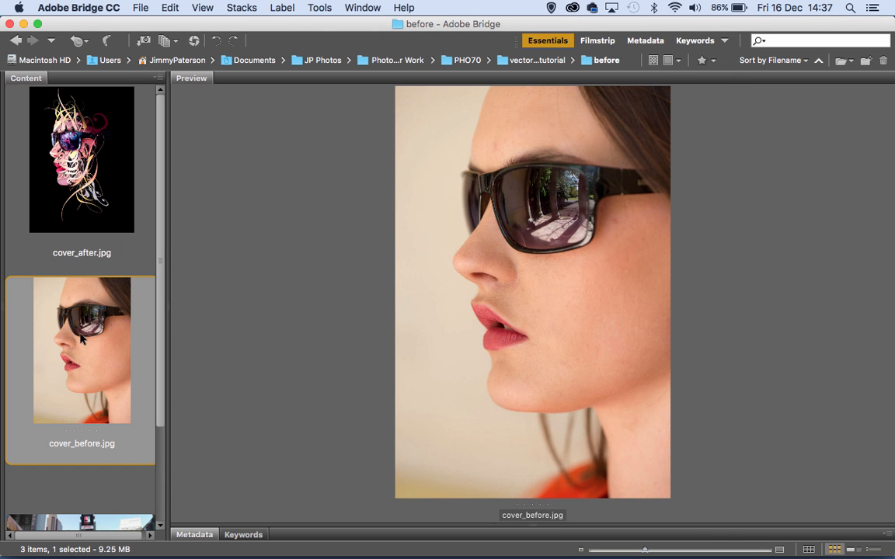
double_click(88, 345)
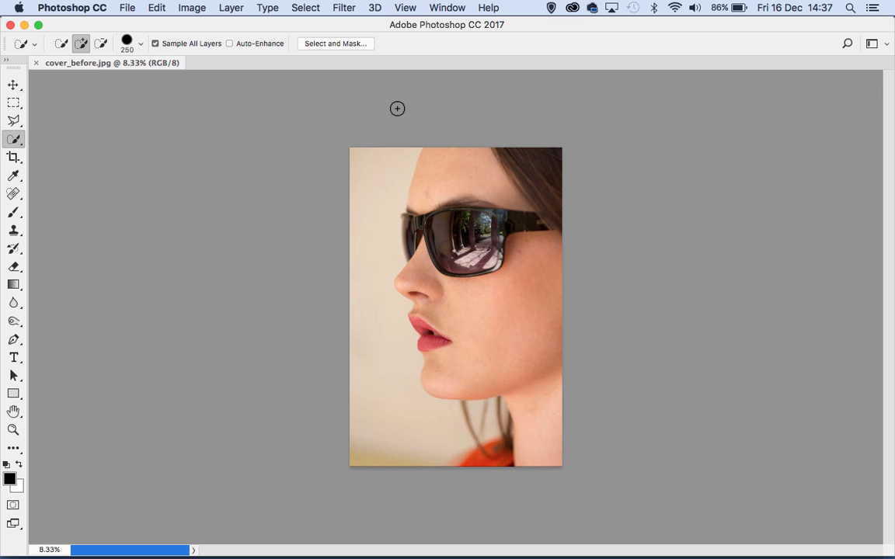
key(super+minus)
key(super+0)
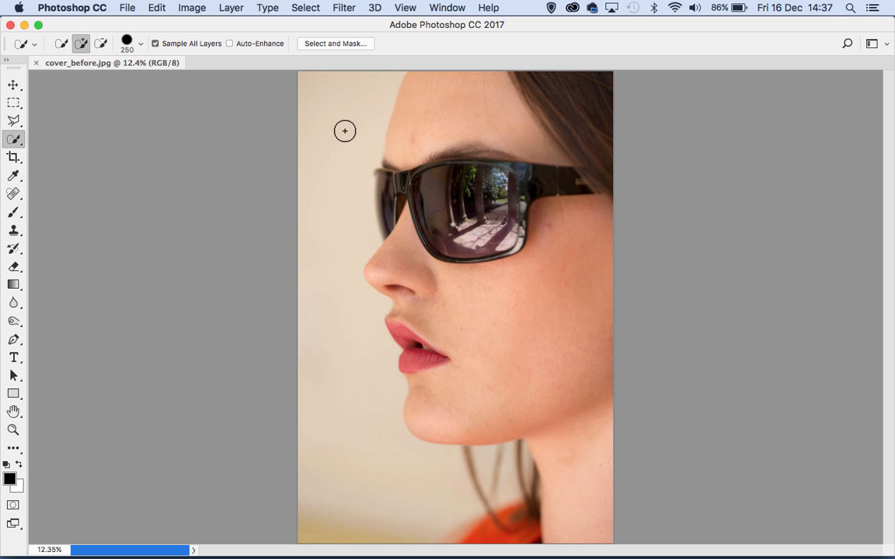
- Select the backdrop beside the woman's face with the Quick Selection tool, and invert the selection to cover the face
click(14, 140)
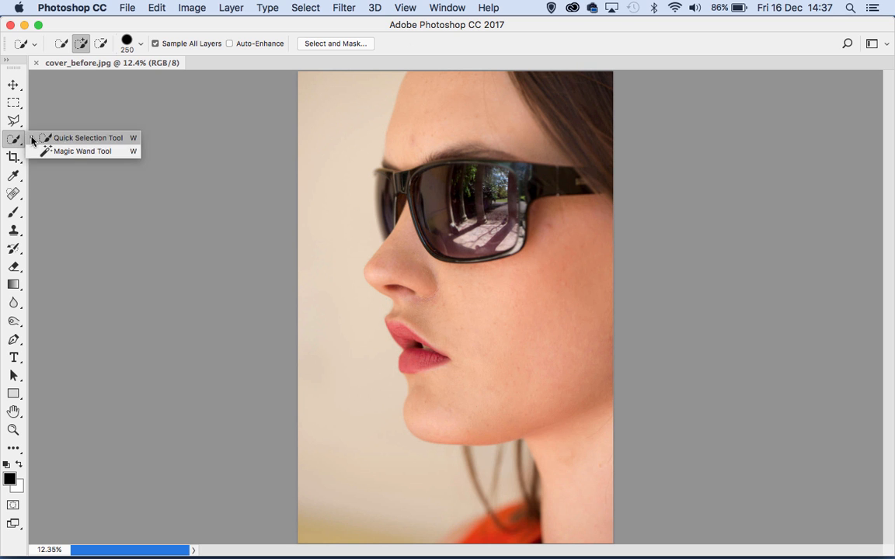
click(87, 140)
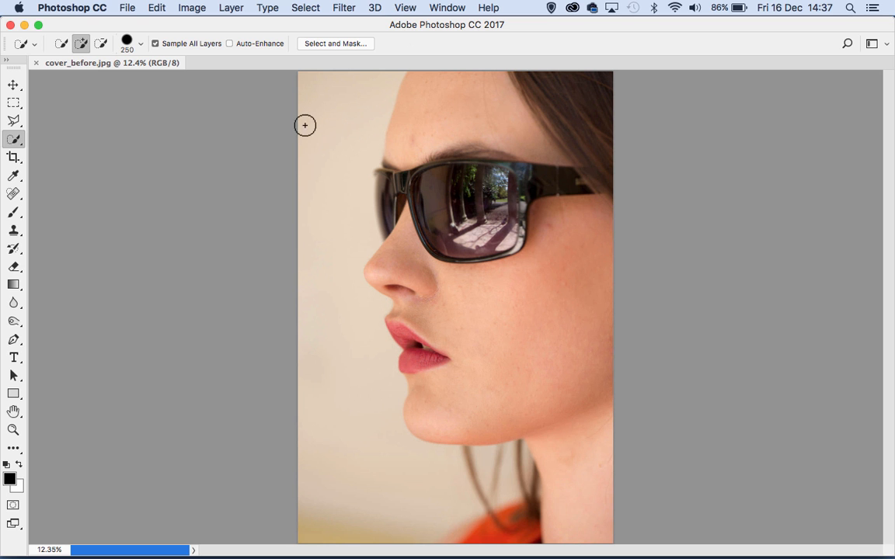
mouse_move(336, 105)
mouse_down()
mouse_move(333, 306)
mouse_move(346, 424)
mouse_move(369, 456)
mouse_move(435, 489)
mouse_move(453, 493)
mouse_move(493, 479)
mouse_move(518, 452)
mouse_move(515, 495)
mouse_move(527, 509)
mouse_up()
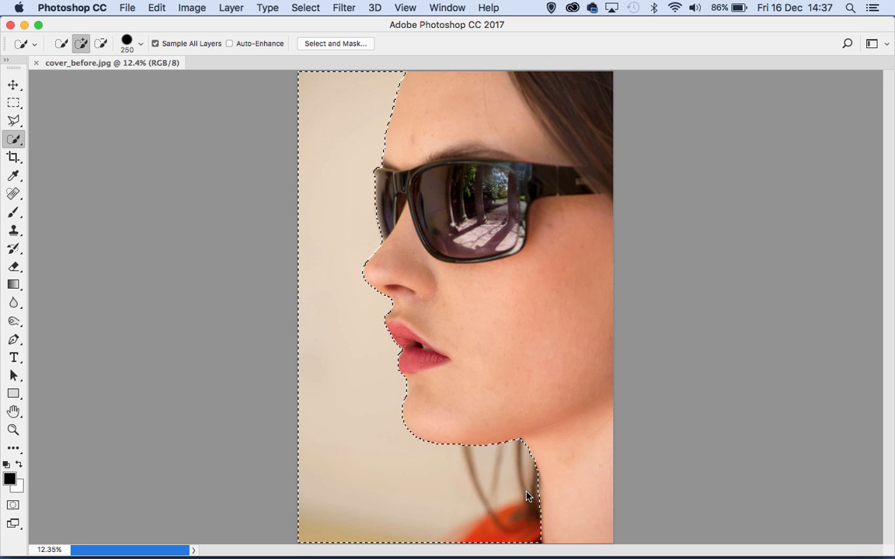
click(344, 8)
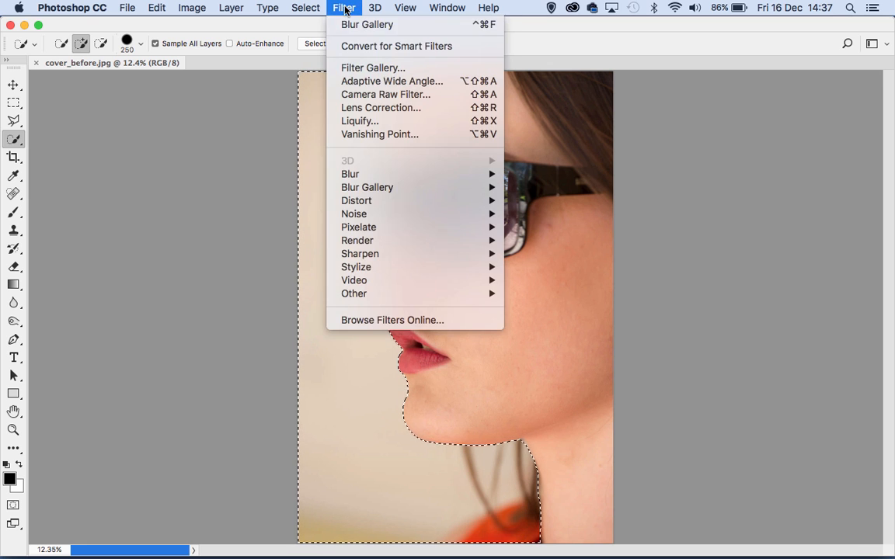
mouse_move(315, 10)
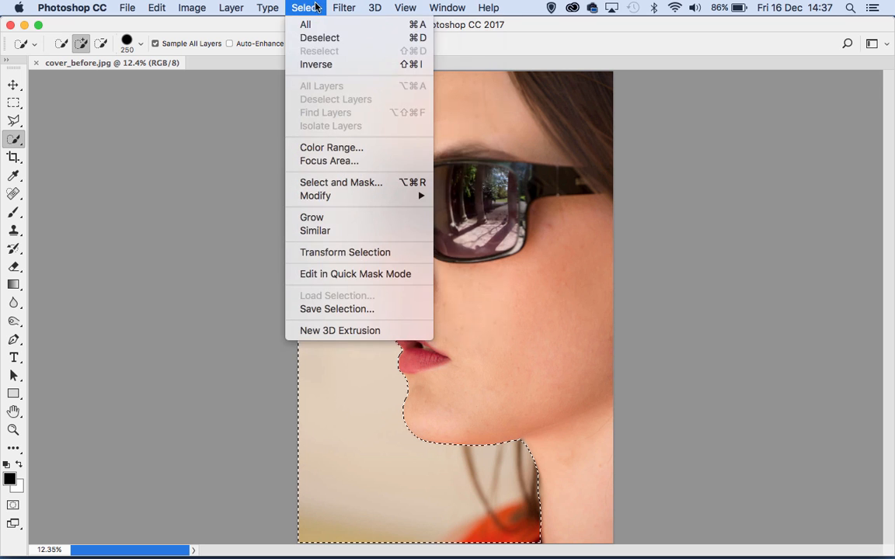
click(320, 65)
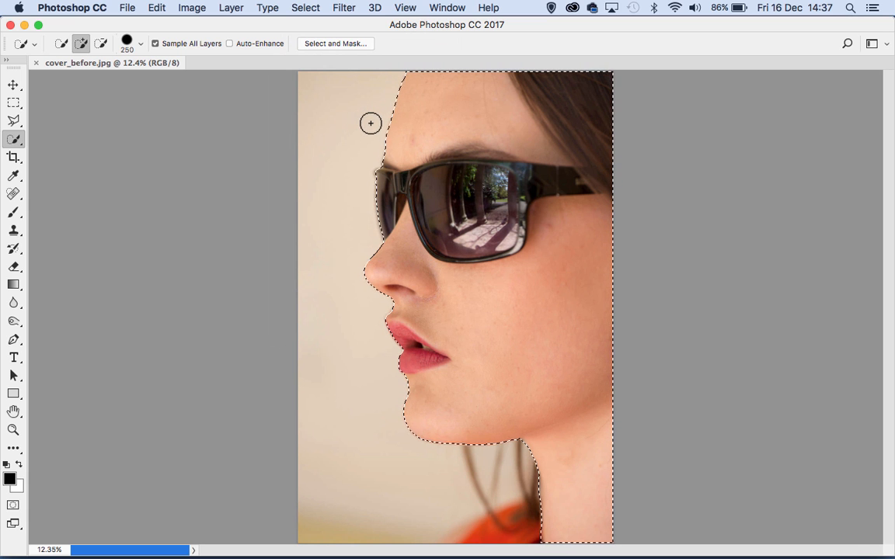
- Refine the face selection in Select and Mask with a 2 px Smart Radius, brushing along the profile's edge with the Refine Edge Brush
click(348, 44)
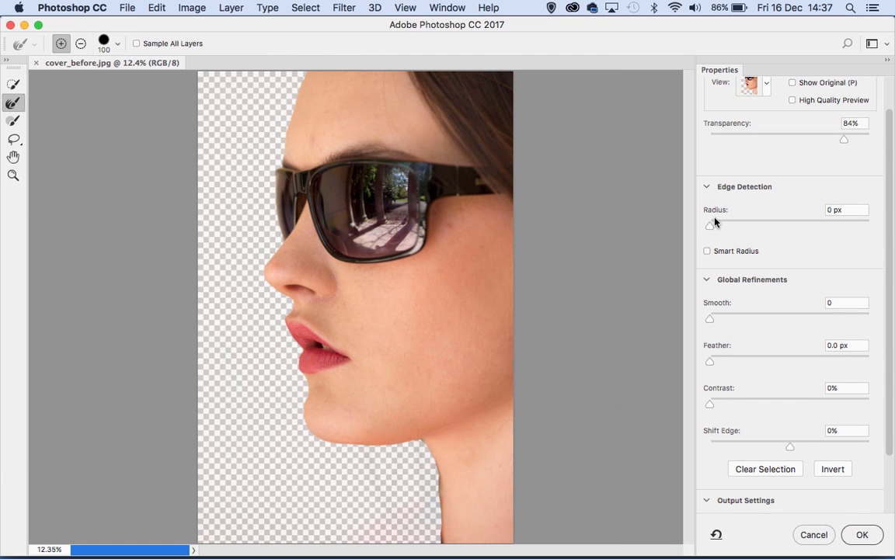
mouse_move(718, 230)
mouse_down()
mouse_move(710, 226)
mouse_move(726, 227)
mouse_up()
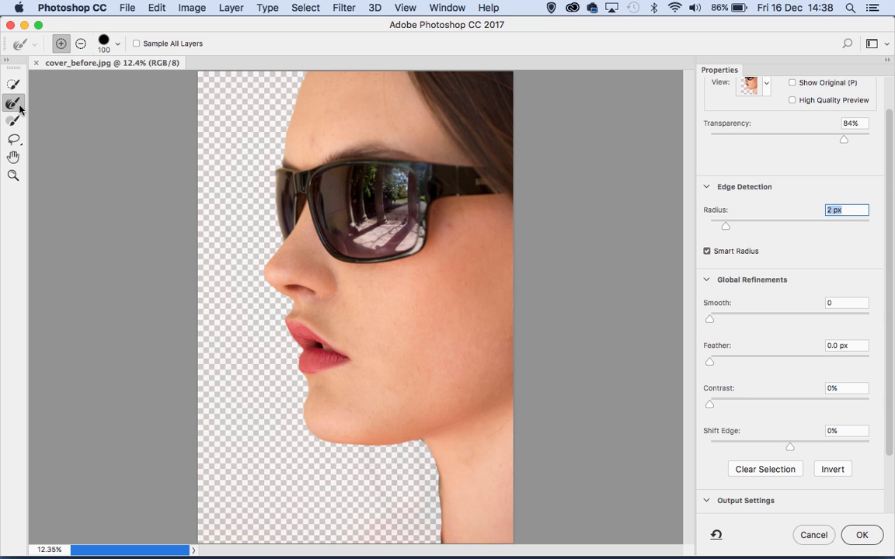
key(bracketright)
key(bracketright)
key(bracketright)
key(bracketleft)
key(bracketleft)
key(bracketleft)
mouse_move(296, 369)
mouse_down()
mouse_move(275, 239)
mouse_move(281, 213)
mouse_up()
mouse_move(279, 168)
mouse_down()
mouse_move(274, 150)
mouse_move(311, 71)
mouse_up()
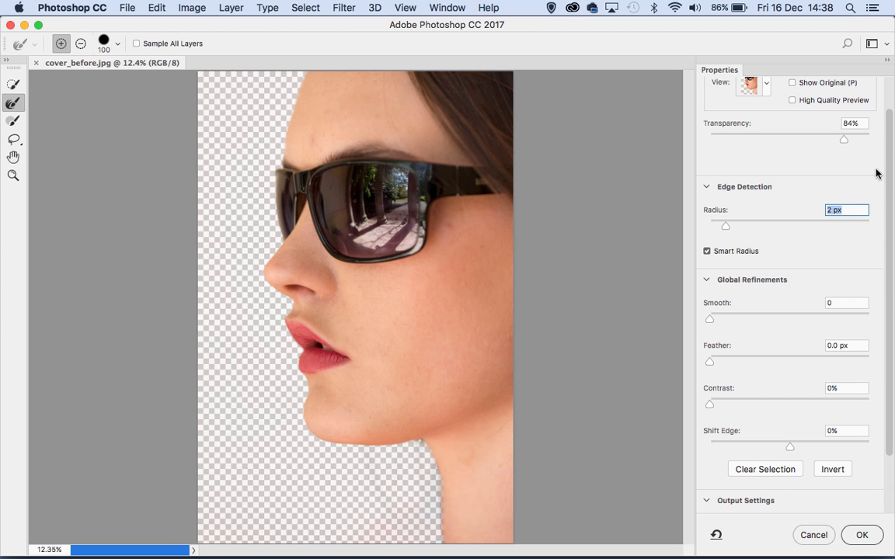
- Output the refined face selection to a new layer and apply it
drag(890, 175, 893, 268)
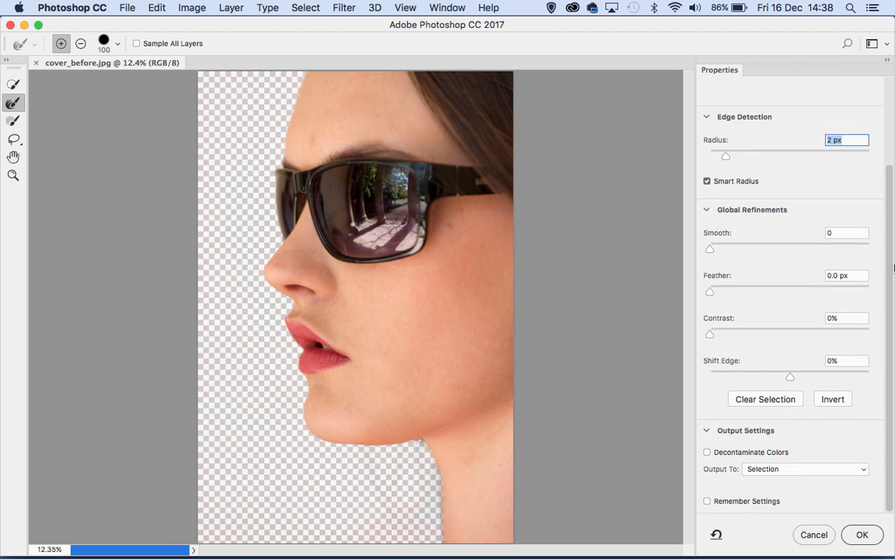
click(782, 473)
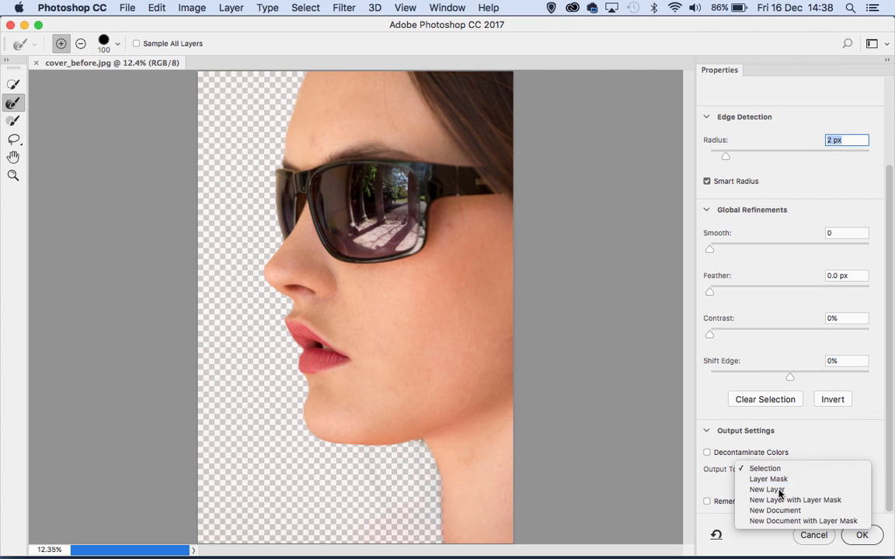
click(782, 490)
click(855, 534)
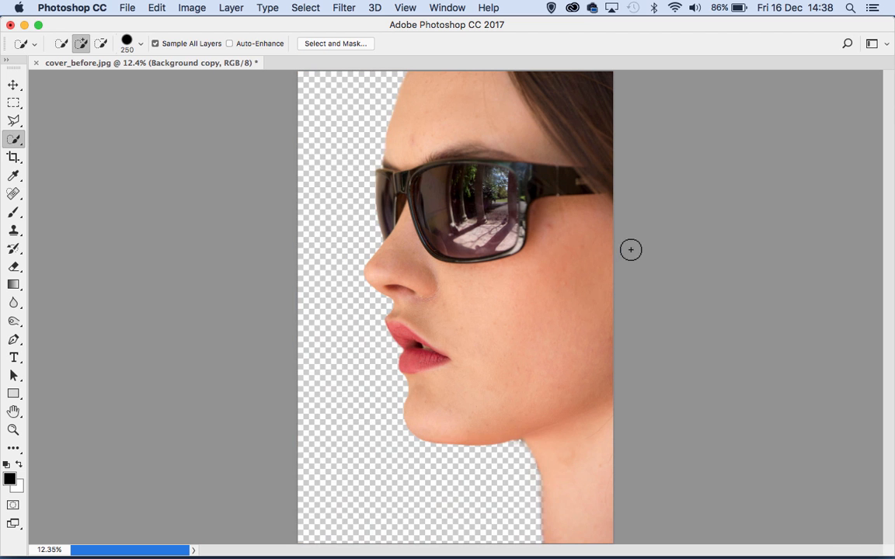
- Show the layer list beside the portrait and rename the cut-out layer to "face"
click(455, 12)
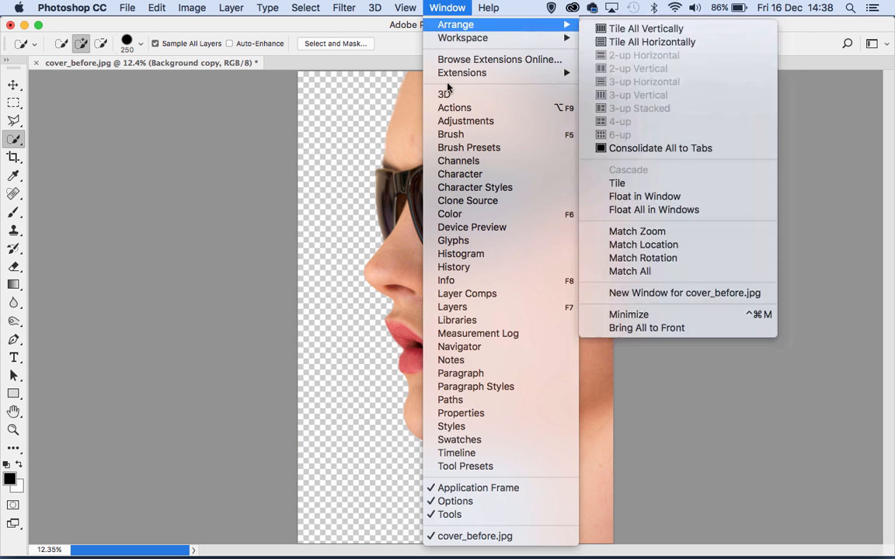
click(481, 309)
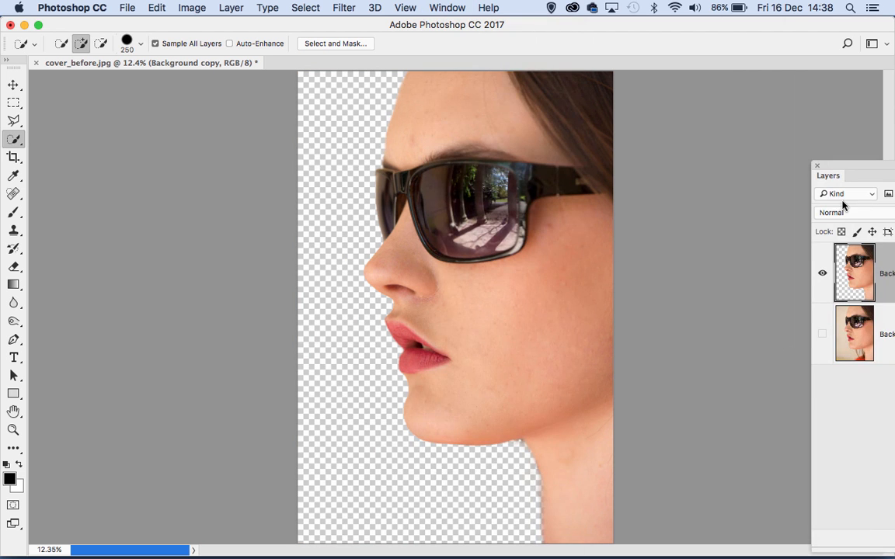
drag(834, 177, 643, 114)
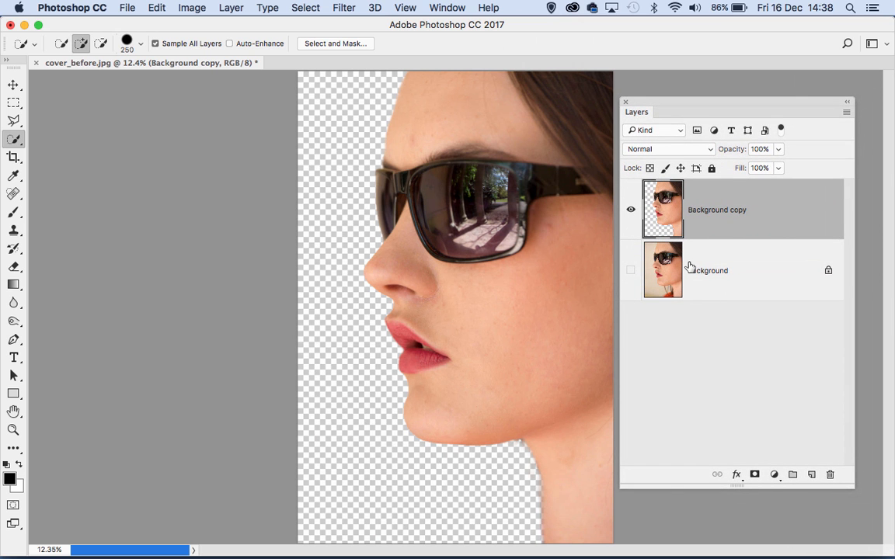
double_click(705, 210)
text(fa)
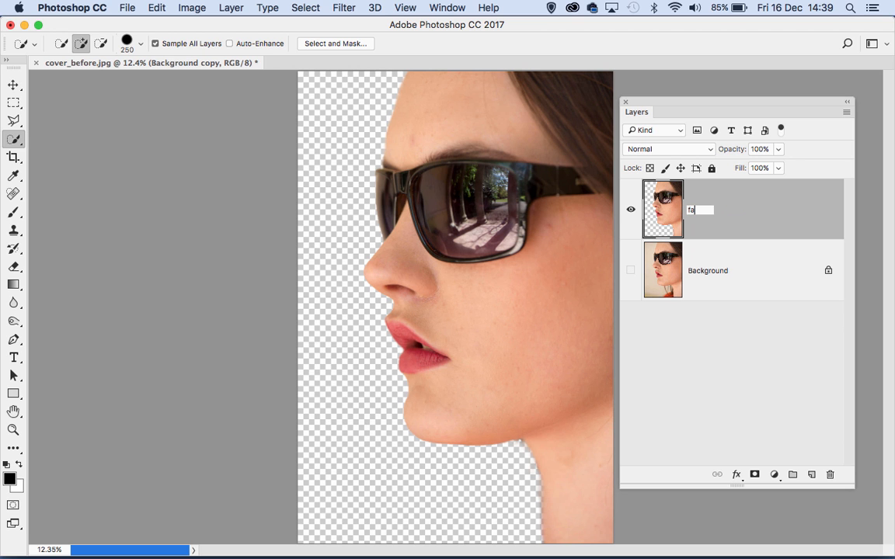
text(ce)
key(Return)
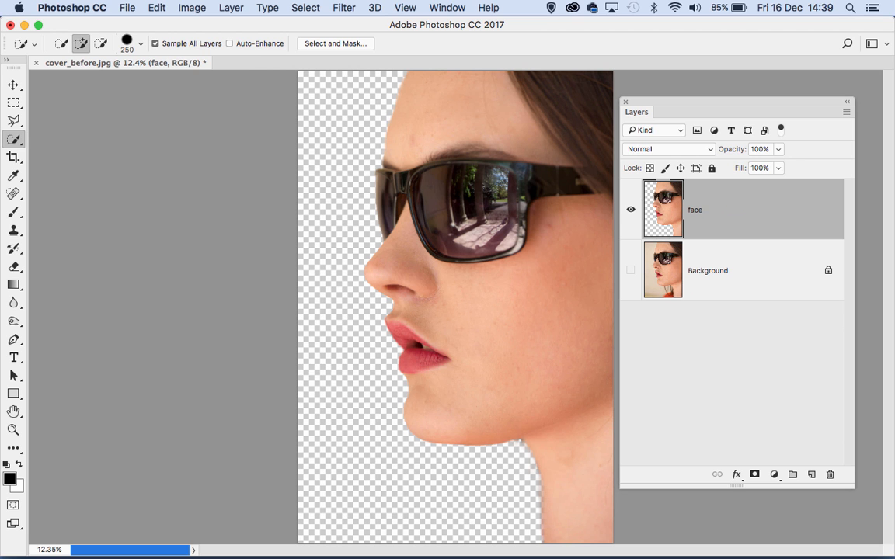
- Add an empty layer directly above the Background and name it "black background"
click(767, 272)
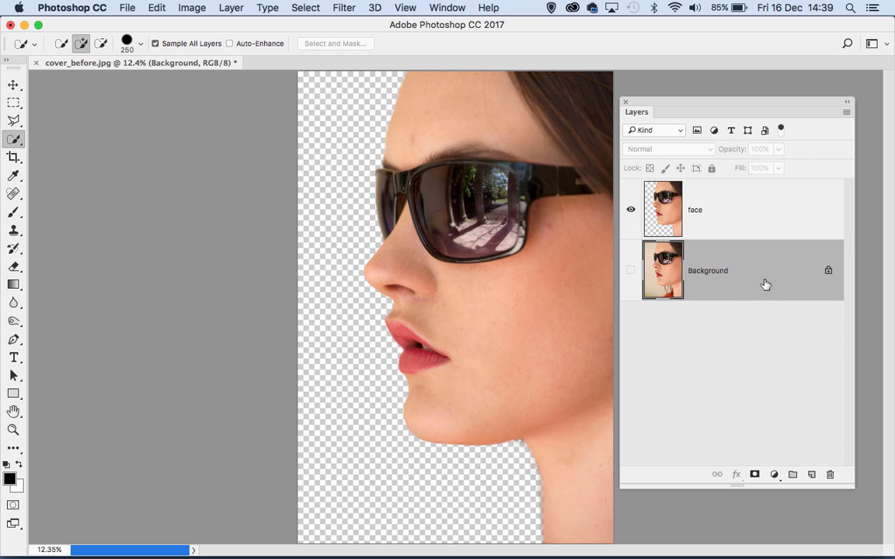
click(809, 476)
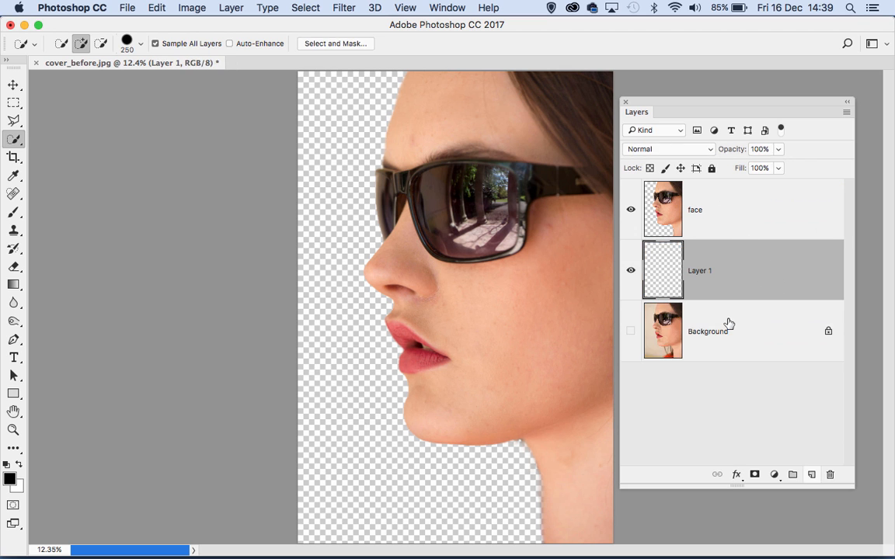
double_click(696, 272)
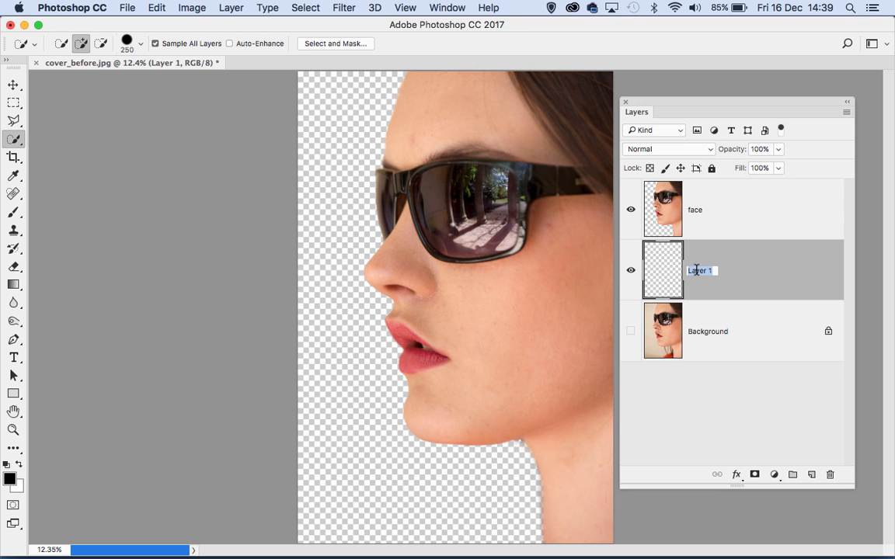
text(black background)
key(Return)
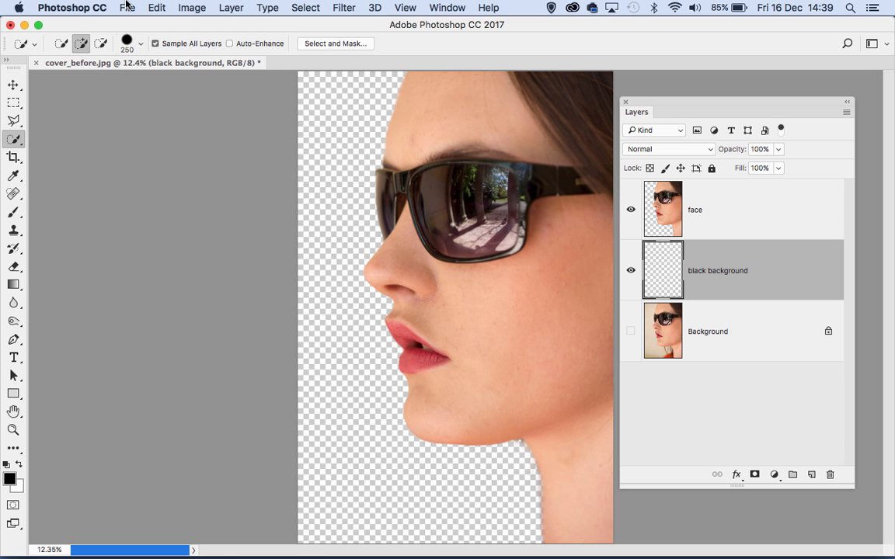
- Fill the "black background" layer with black in Normal mode at 100% opacity
click(149, 7)
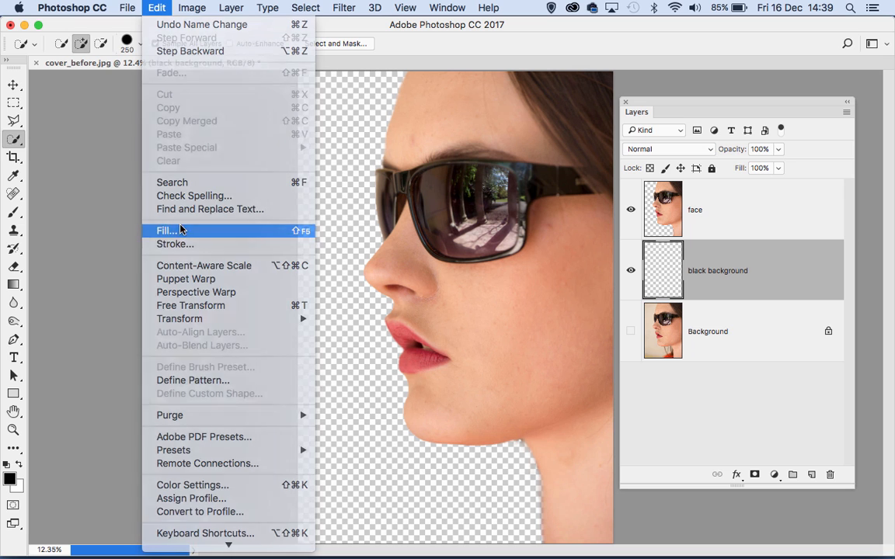
click(175, 230)
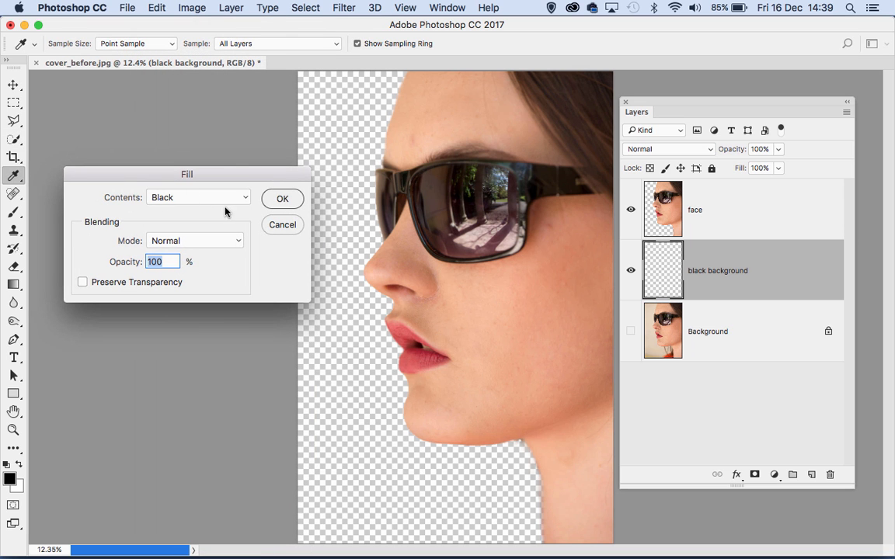
click(282, 198)
key(w)
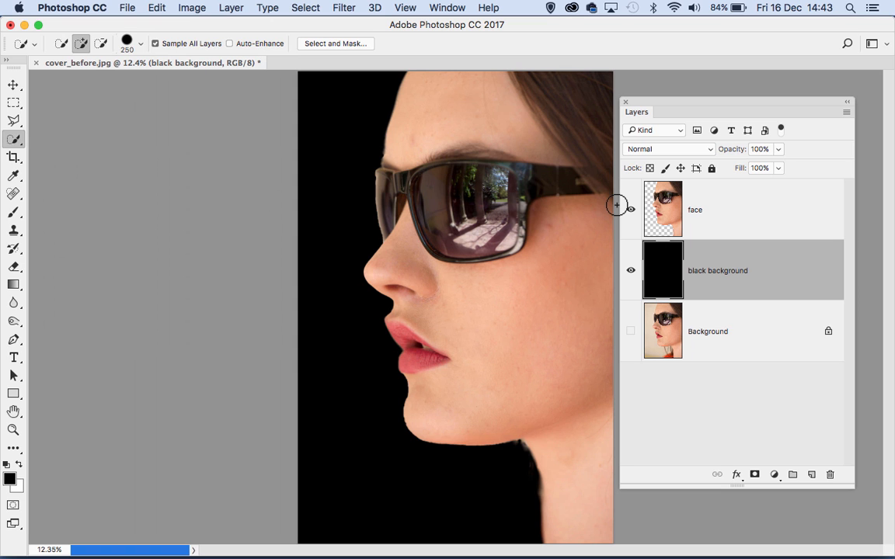
- Make the face layer active and show the "vector face" library's flourish graphics beside the portrait
click(737, 213)
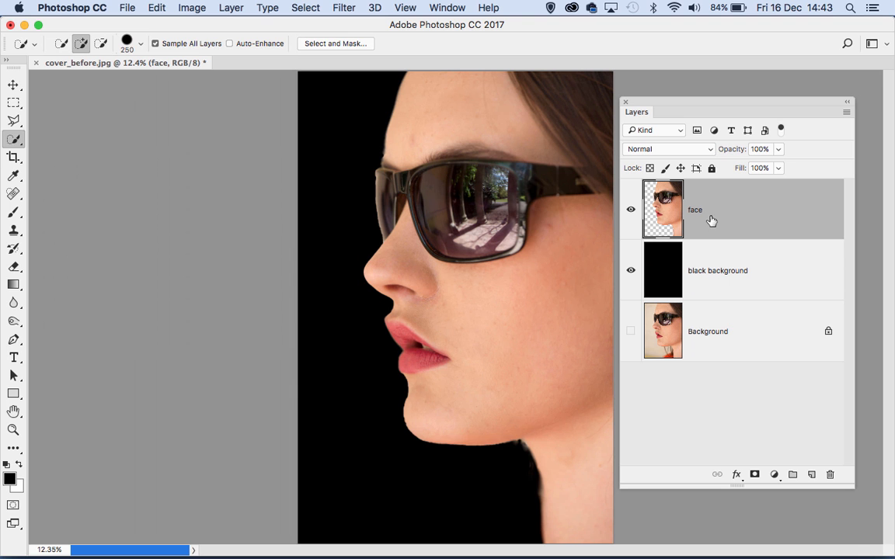
click(454, 9)
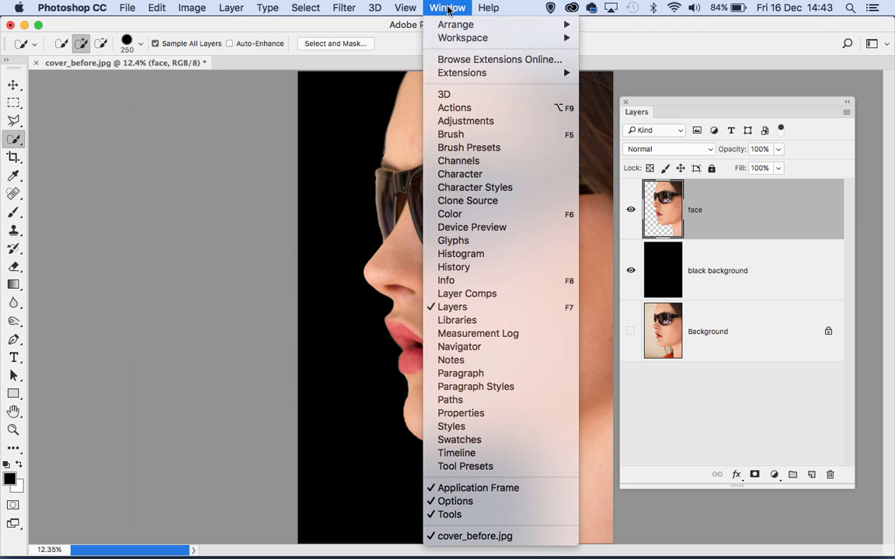
click(464, 323)
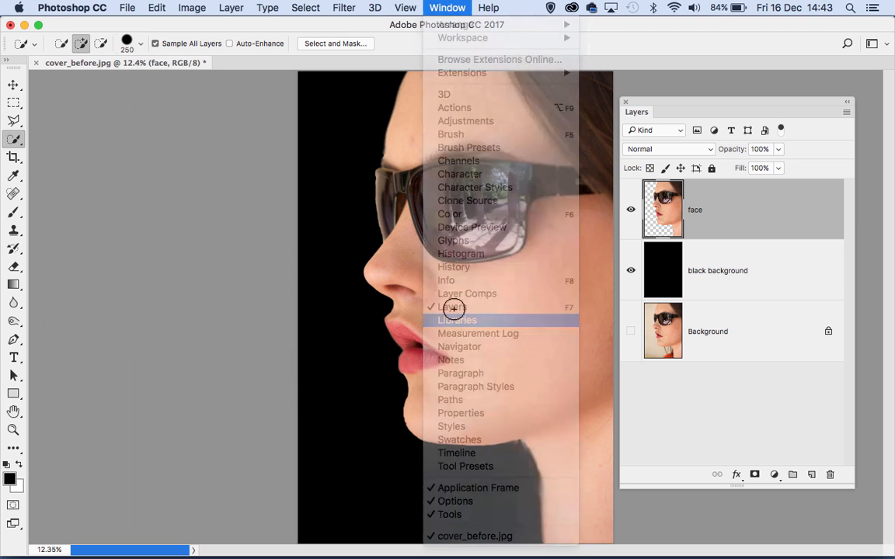
drag(122, 128, 94, 126)
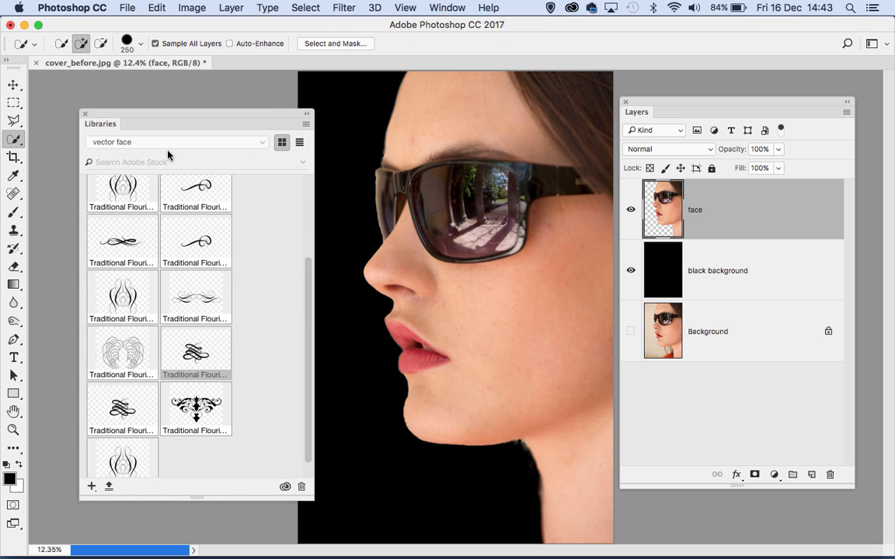
scroll(308, 293, up, 1)
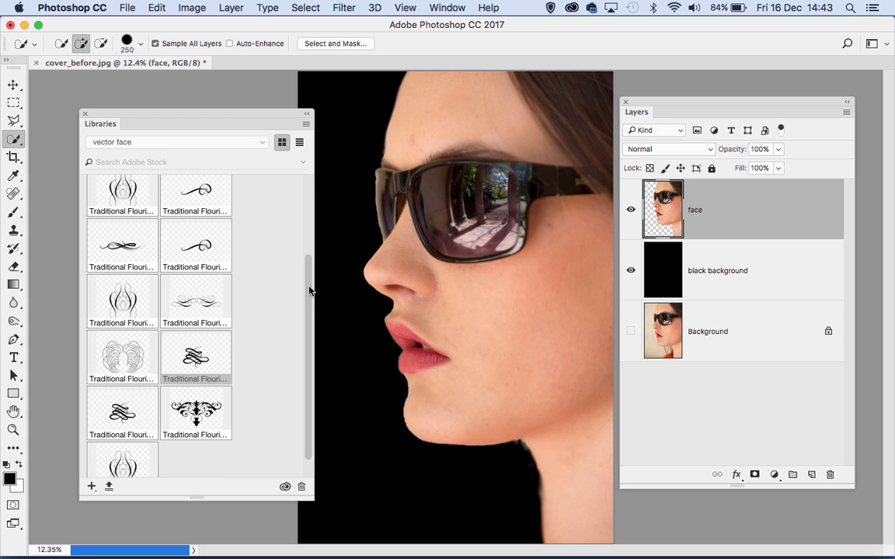
drag(309, 288, 308, 289)
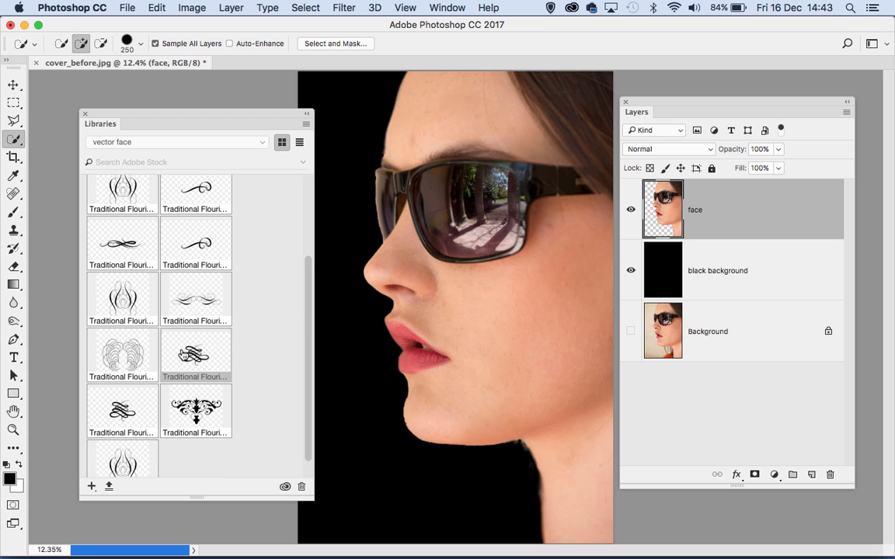
- Place Traditional Flourish 19 above the face layer, enlarged to about 227% over the cheek and mouth
drag(181, 356, 455, 314)
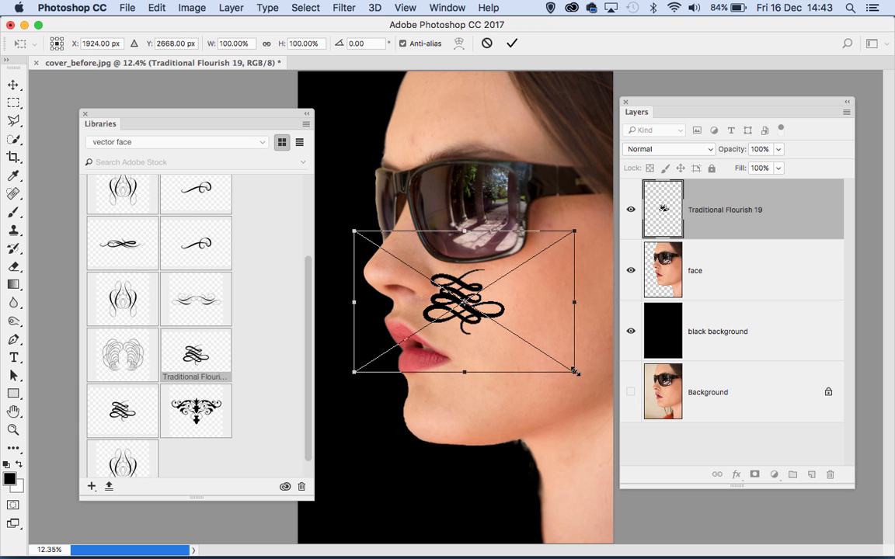
drag(573, 371, 743, 483)
drag(354, 228, 299, 193)
drag(488, 322, 456, 299)
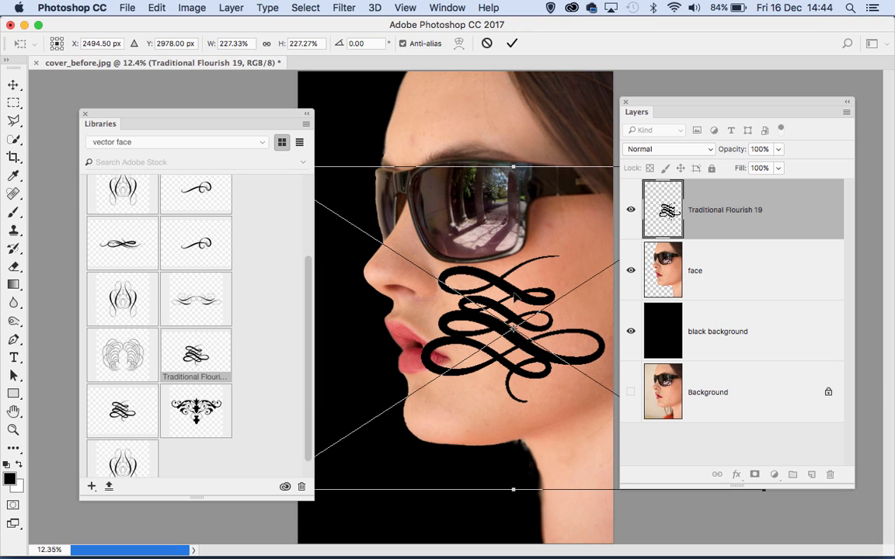
key(Return)
key(w)
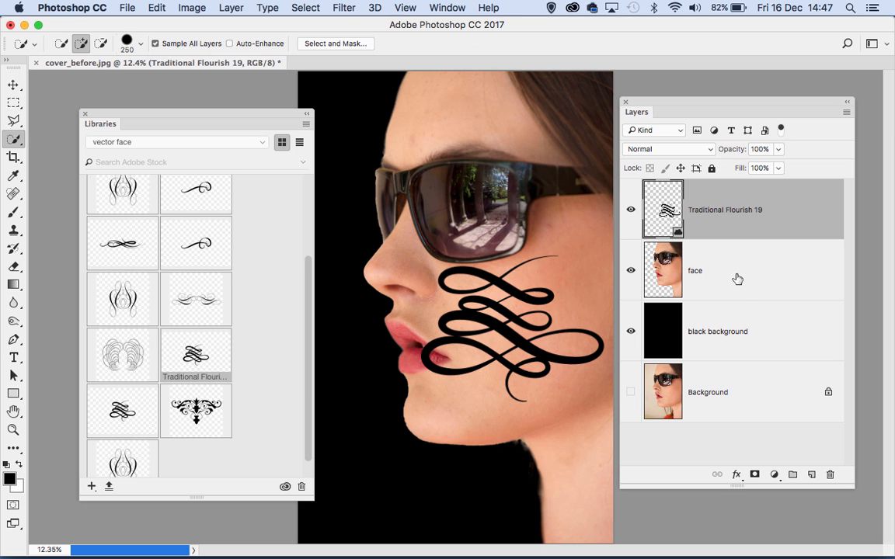
- Duplicate the face layer above Traditional Flourish 19 and hide the original face layer
drag(746, 271, 738, 189)
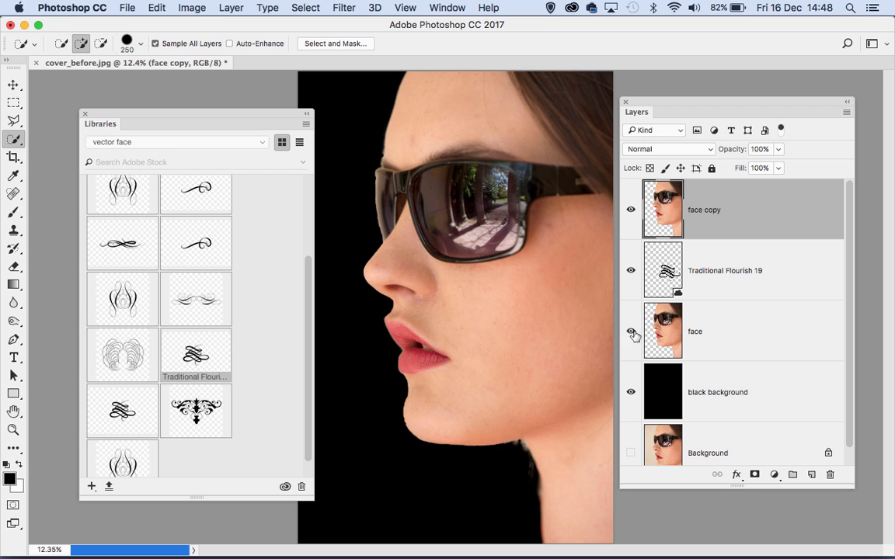
click(723, 334)
click(631, 332)
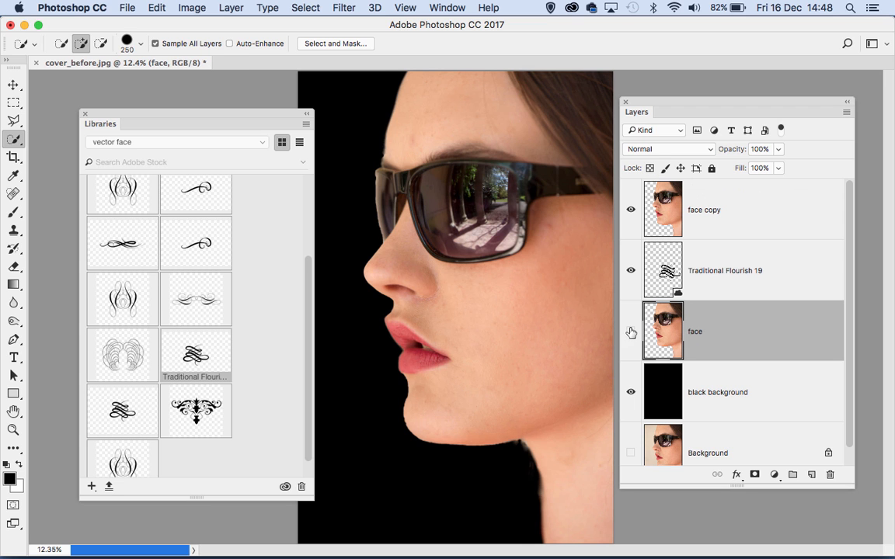
- Clip the face copy layer to Traditional Flourish 19 with a clipping mask
click(730, 210)
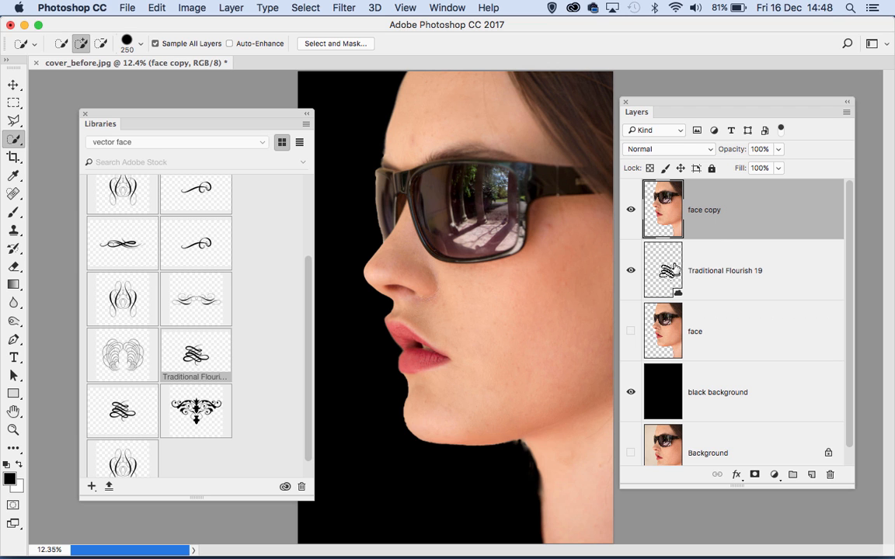
right_click(738, 203)
drag(758, 206, 759, 236)
alt+click(761, 235)
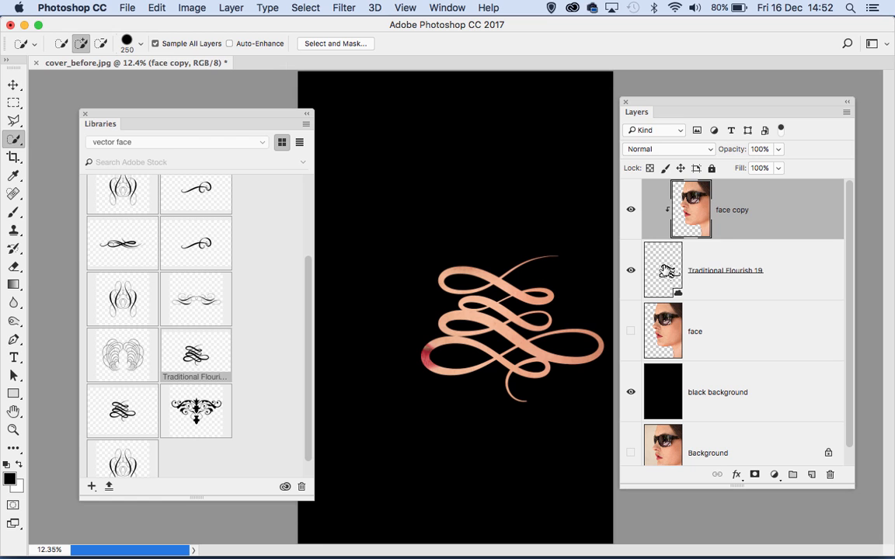
- Shift Traditional Flourish 19 towards the lips and rotate it to about -12°
click(665, 270)
click(13, 83)
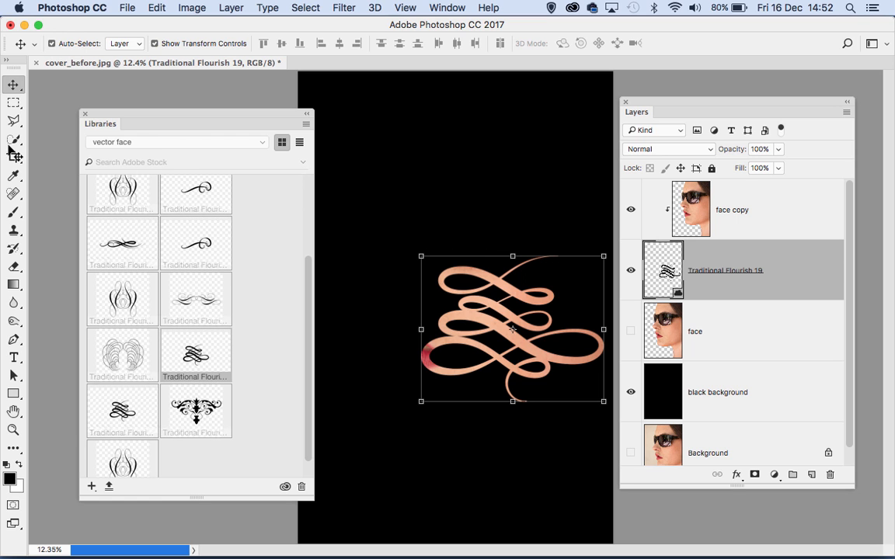
click(417, 253)
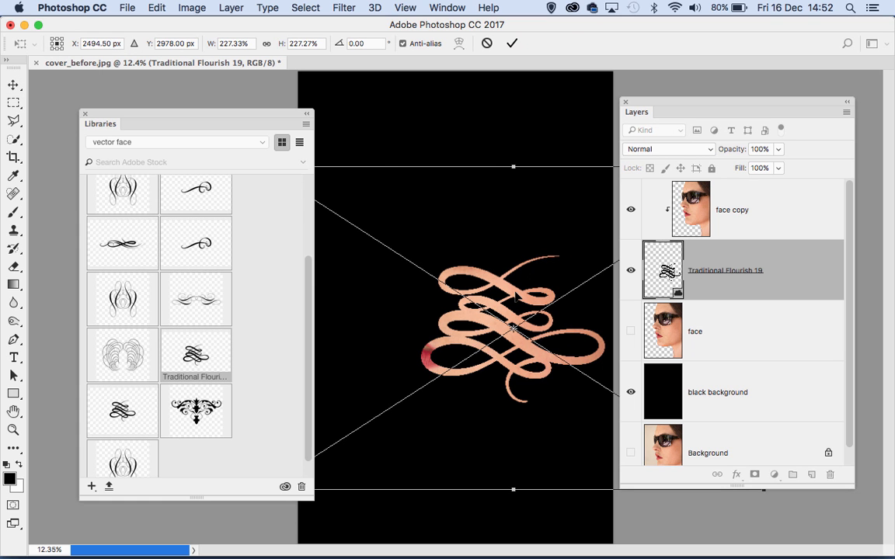
drag(512, 299, 490, 320)
drag(475, 167, 419, 195)
mouse_move(498, 346)
mouse_down()
mouse_move(492, 281)
mouse_move(507, 289)
mouse_move(499, 328)
mouse_up()
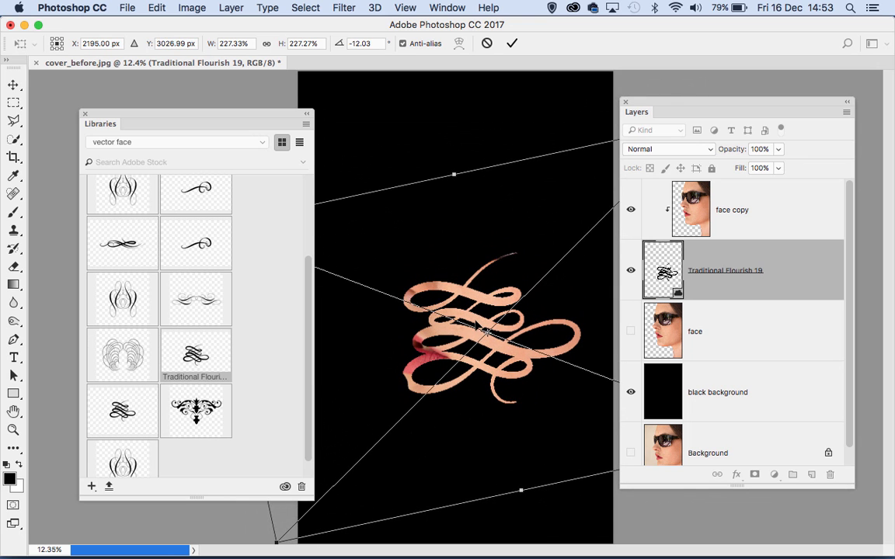
key(Return)
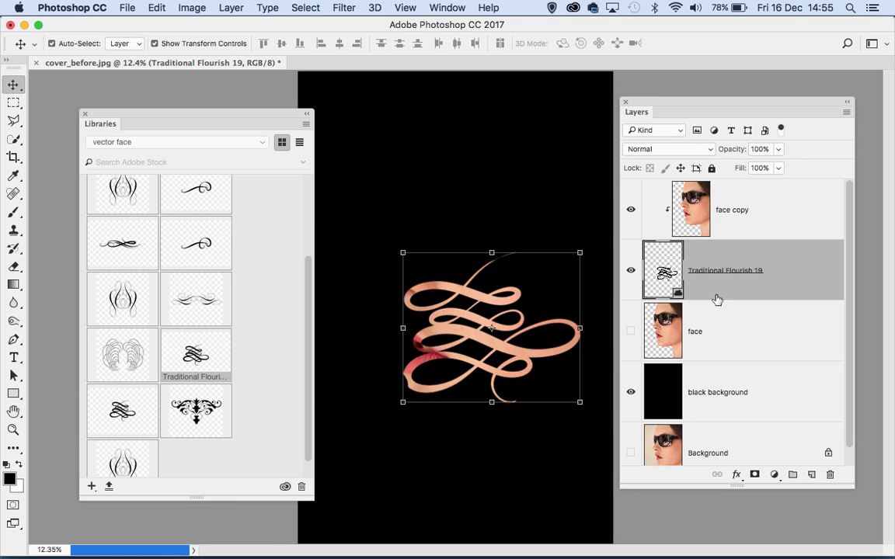
- Show the original face layer and reduce its opacity to 22%
click(734, 331)
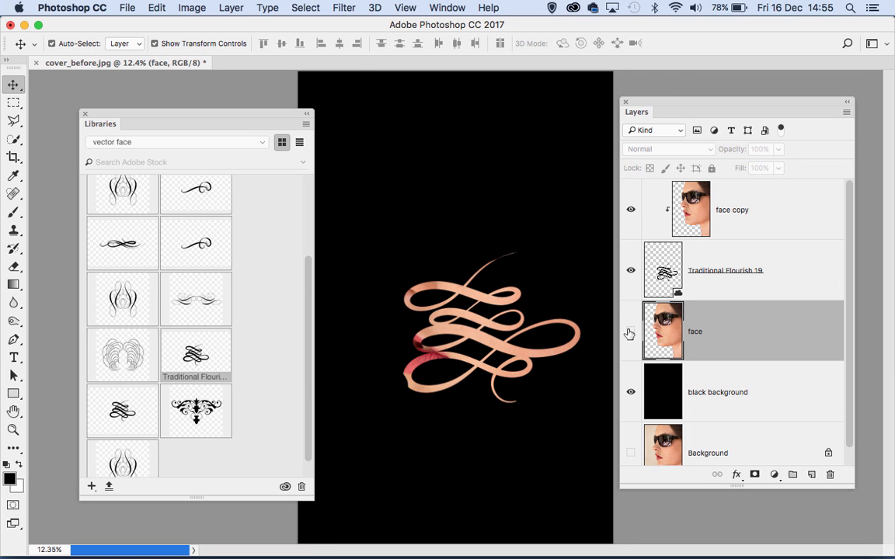
click(630, 332)
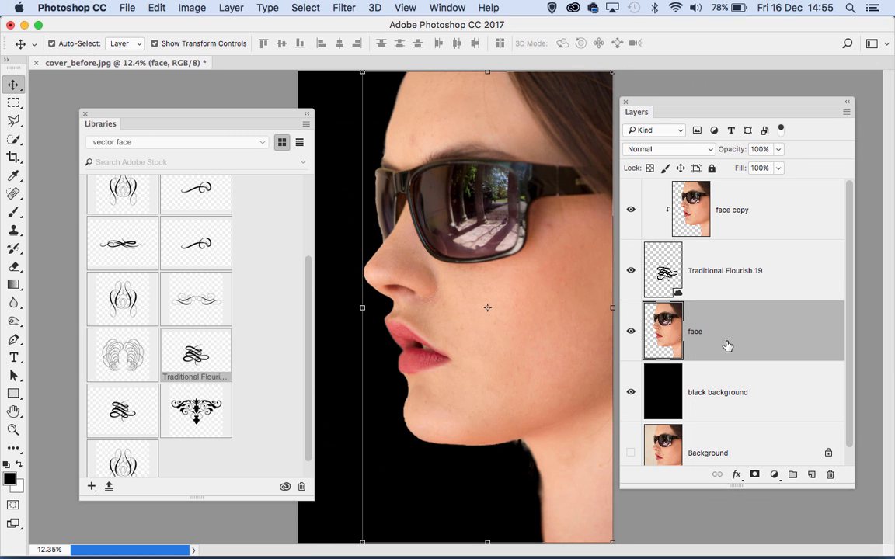
drag(735, 147, 681, 157)
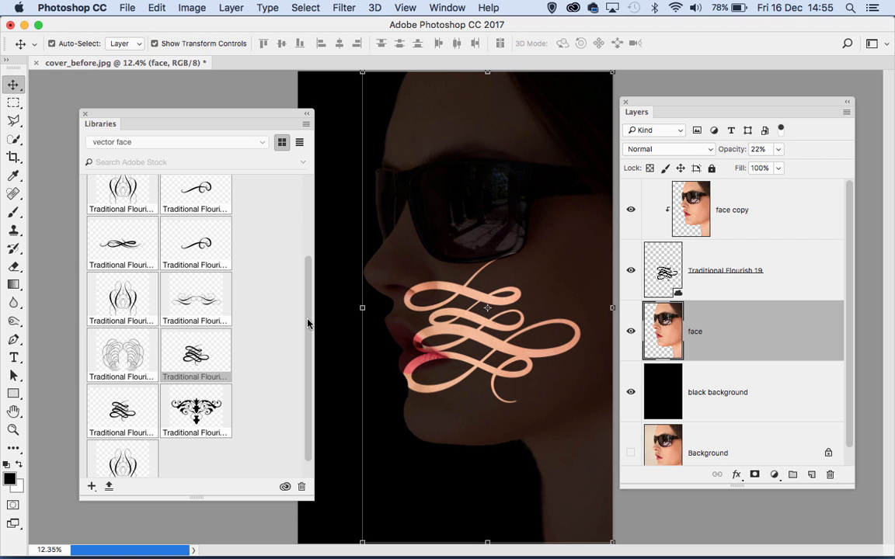
- Place Traditional Flourish 22 above the face copy layer, rotated to about -42° and enlarged to about 207%
key(alt+bracketright)
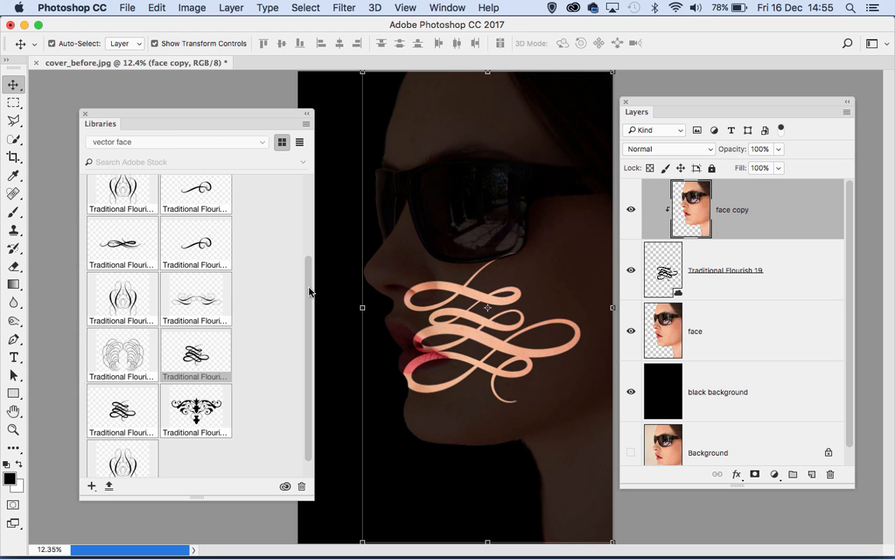
scroll(309, 291, down, 1)
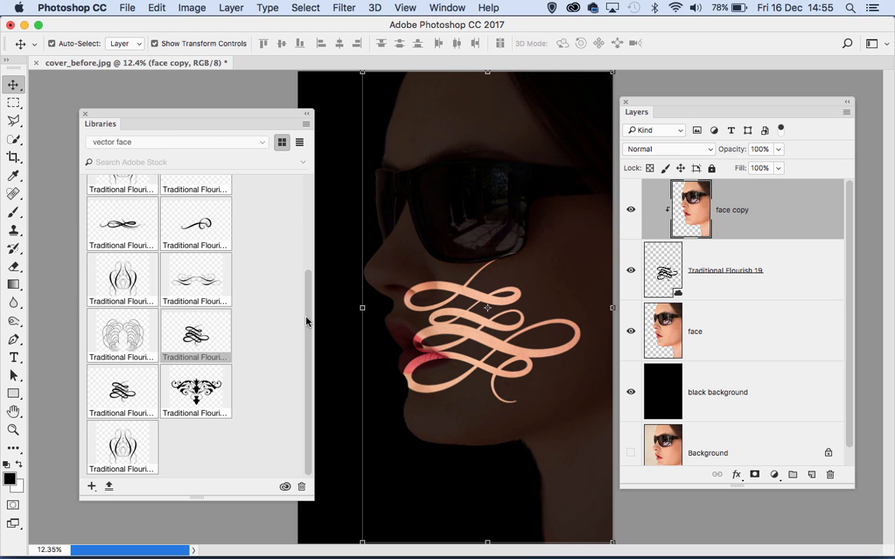
scroll(308, 305, up, 3)
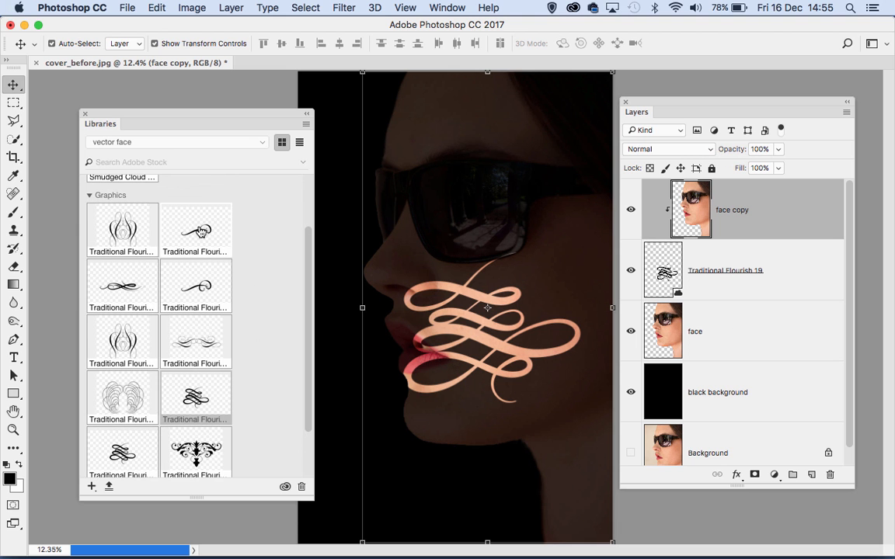
drag(181, 206, 459, 284)
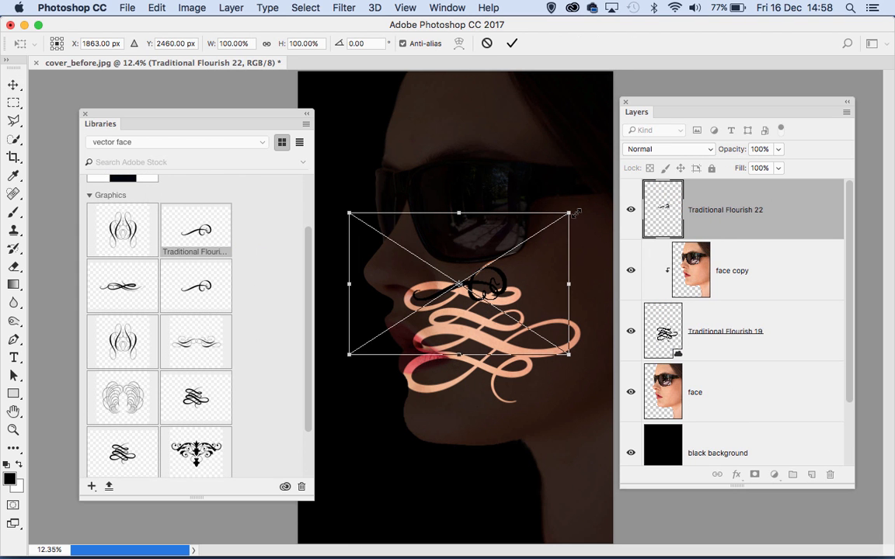
drag(579, 196, 482, 194)
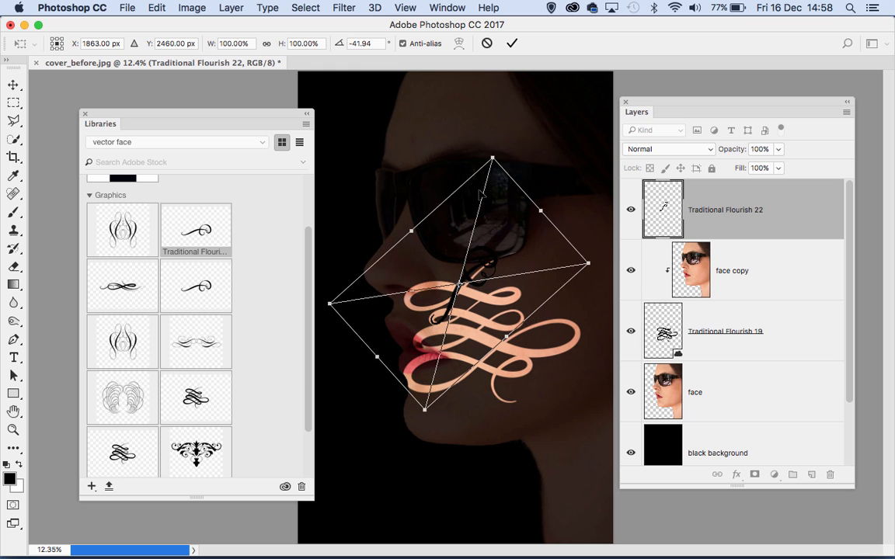
drag(492, 158, 468, 5)
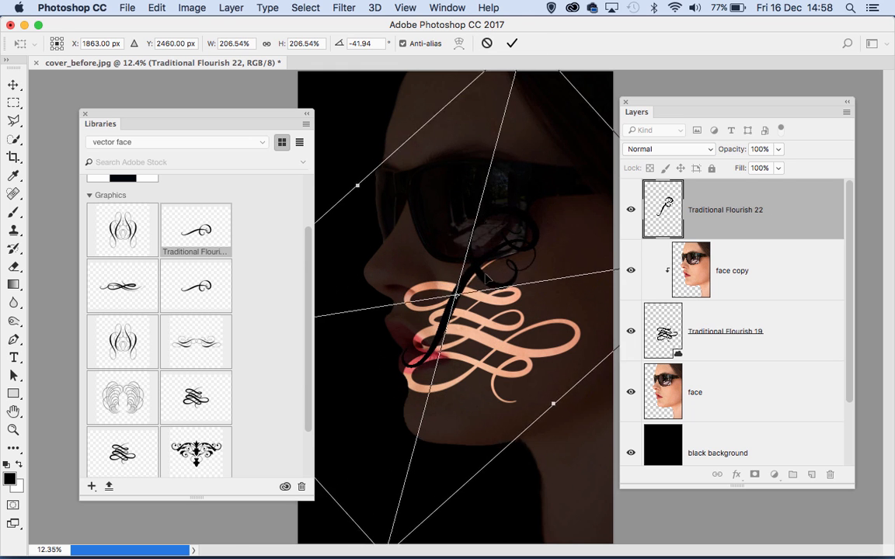
- Enlarge Traditional Flourish 22 to about 267%, rotate it to about -79° and position it from the sunglasses down past the jaw
drag(495, 248, 455, 374)
drag(491, 149, 511, 73)
drag(514, 264, 554, 238)
drag(365, 118, 221, 222)
drag(466, 295, 496, 267)
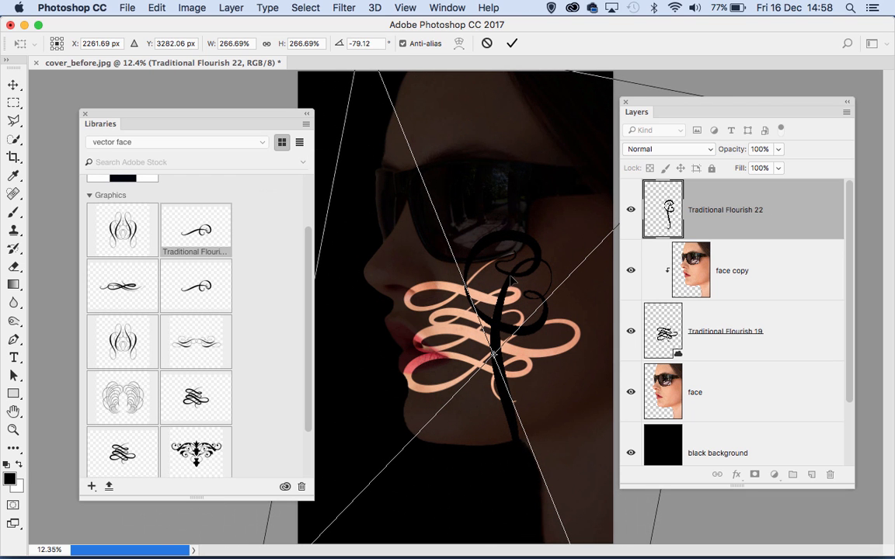
- Commit the placement of Traditional Flourish 22 and rasterize its layer
right_click(449, 222)
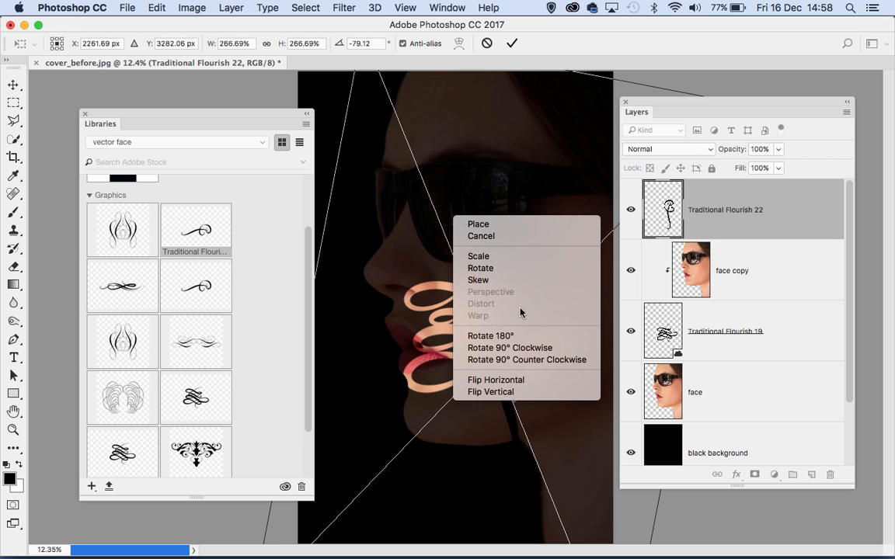
click(669, 210)
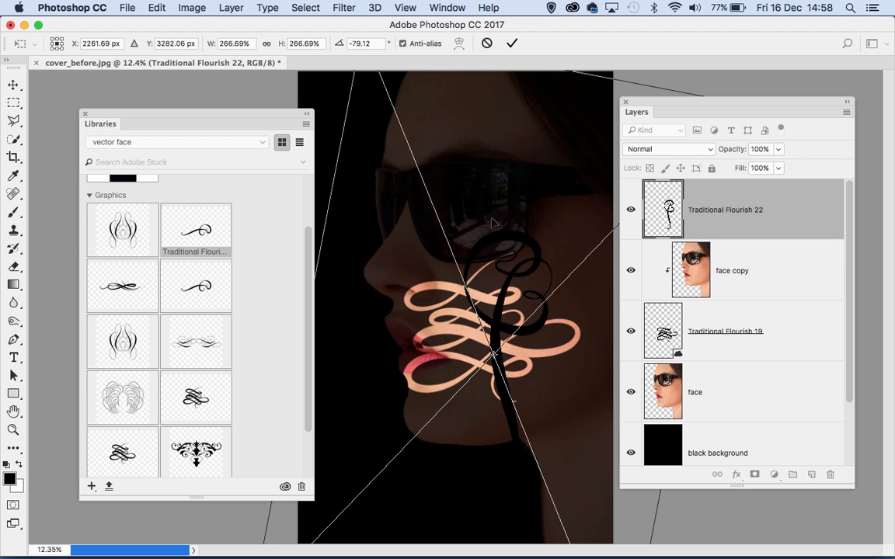
key(Return)
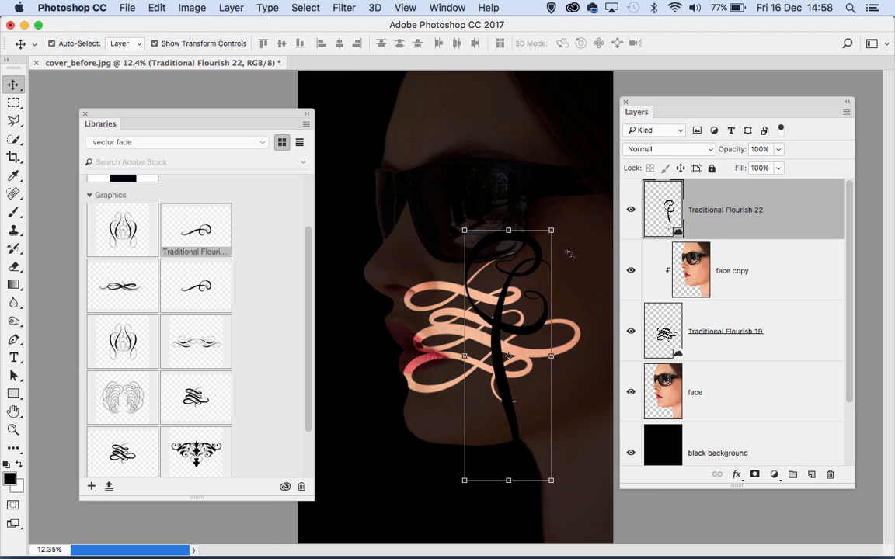
right_click(716, 196)
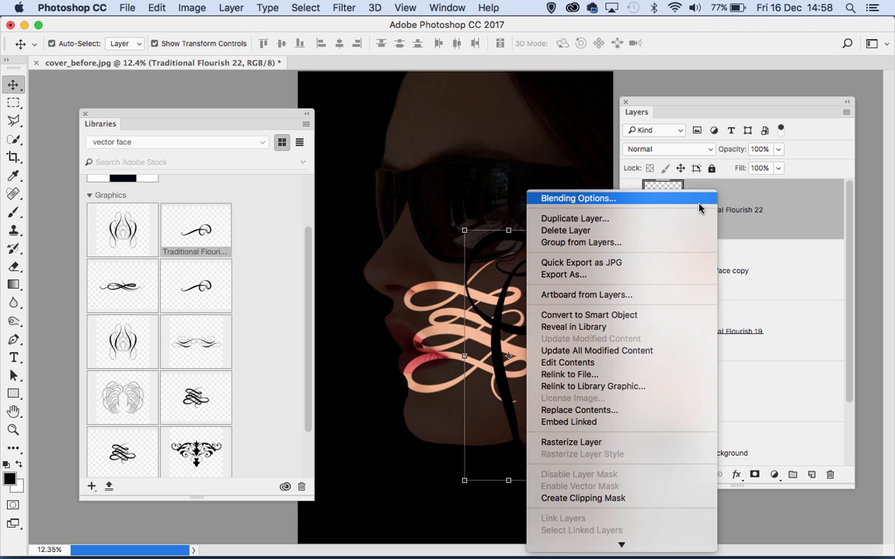
click(590, 442)
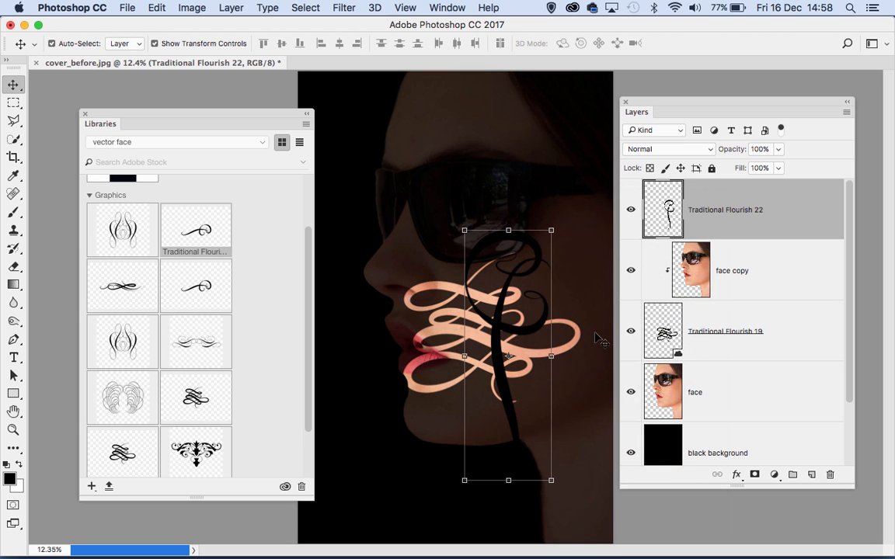
- Warp Traditional Flourish 22 so its loops and stem bend around the cheek and jaw, and commit the warp
click(551, 230)
right_click(515, 263)
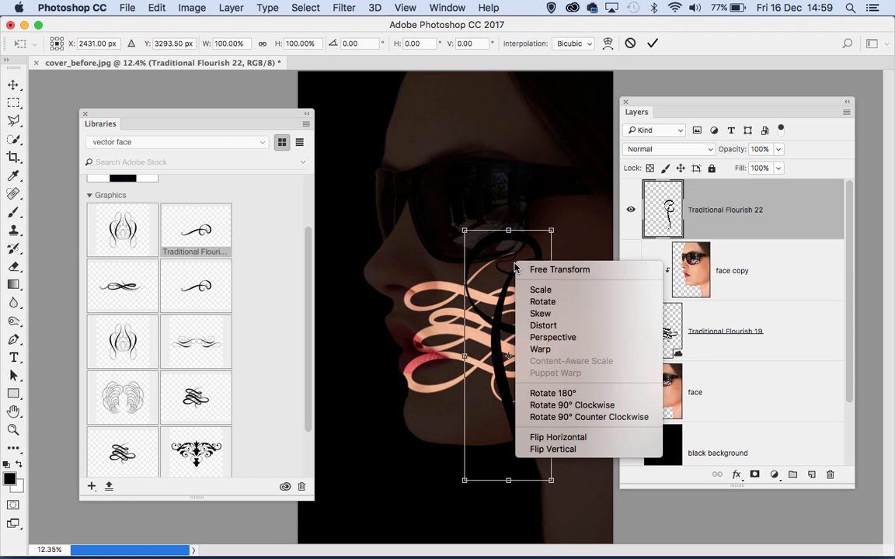
click(557, 350)
drag(483, 311, 579, 353)
drag(512, 455, 498, 473)
drag(493, 371, 511, 370)
drag(491, 249, 486, 271)
drag(541, 246, 488, 269)
drag(486, 382, 497, 375)
drag(518, 468, 513, 465)
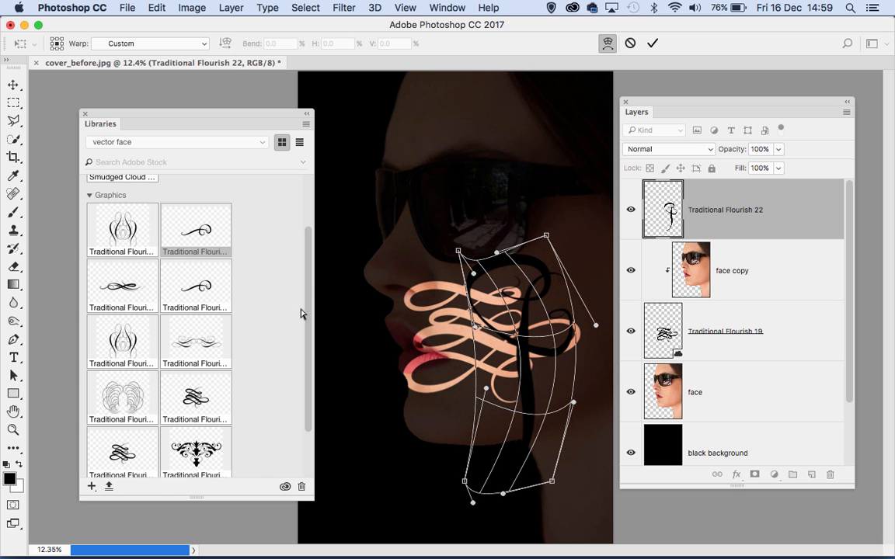
mouse_move(520, 256)
mouse_down()
mouse_move(492, 279)
mouse_move(512, 272)
mouse_up()
drag(484, 309, 503, 339)
mouse_move(546, 371)
mouse_down()
mouse_move(501, 341)
mouse_move(515, 459)
mouse_up()
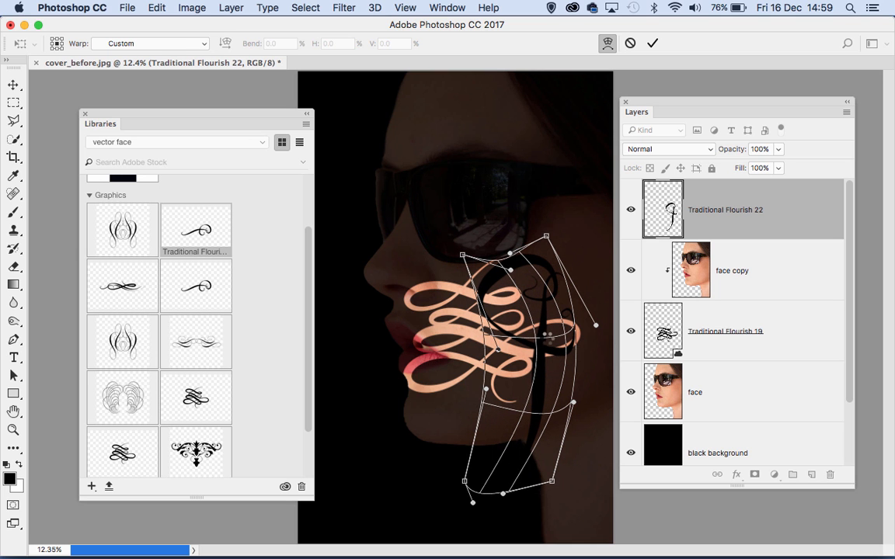
key(Return)
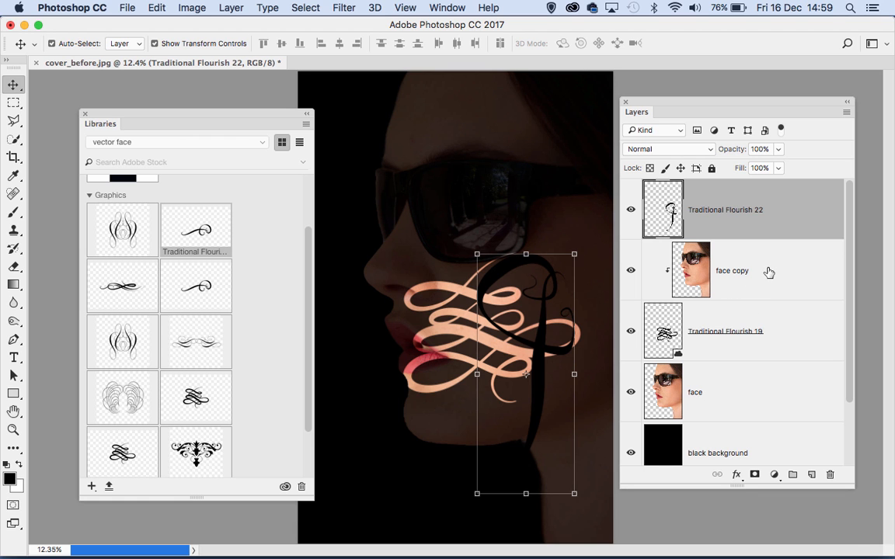
- Duplicate the face copy layer above Traditional Flourish 22 and clip the duplicate to that flourish
drag(764, 271, 758, 186)
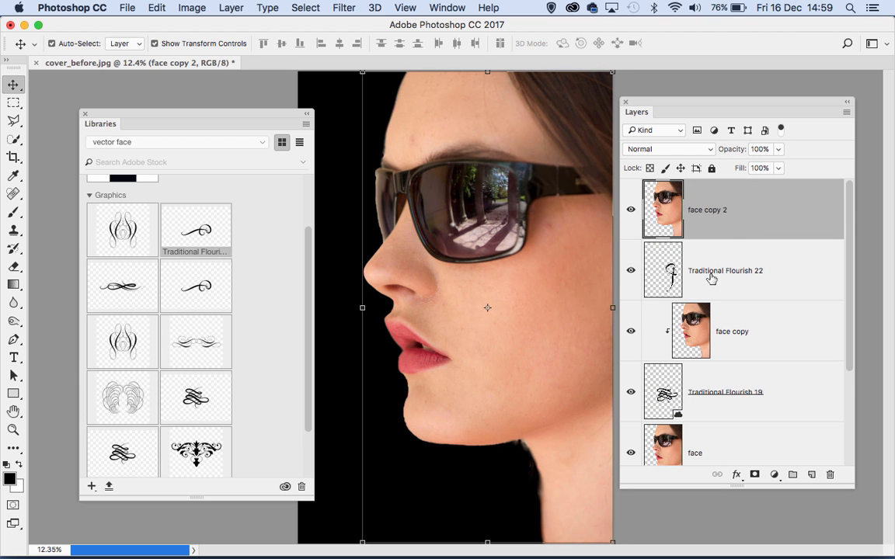
drag(730, 234, 726, 238)
alt+click(726, 239)
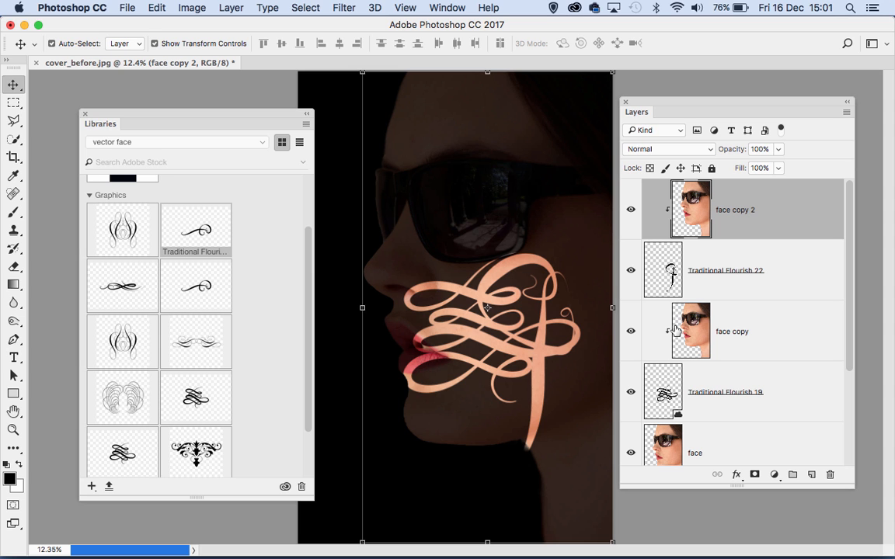
- Add a Levels adjustment layer above the face copy layer and lower its white output level to 195
click(765, 335)
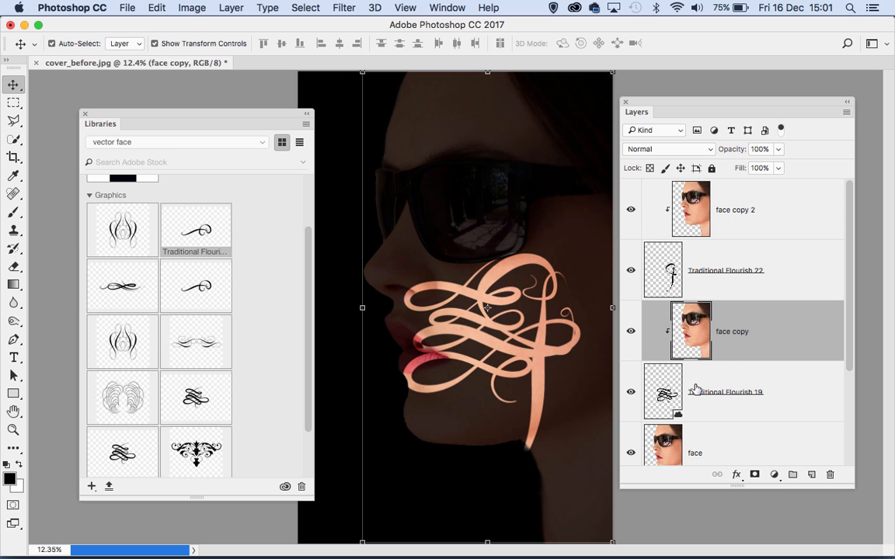
click(775, 475)
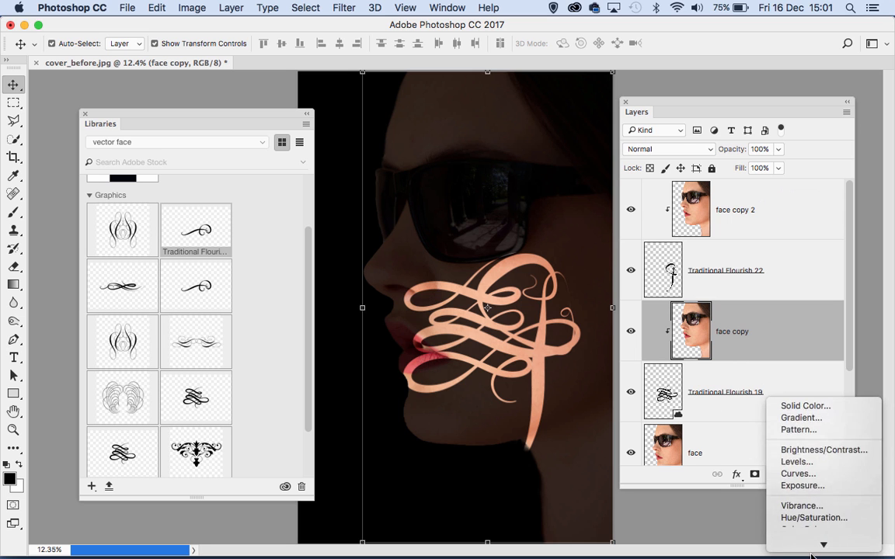
click(786, 426)
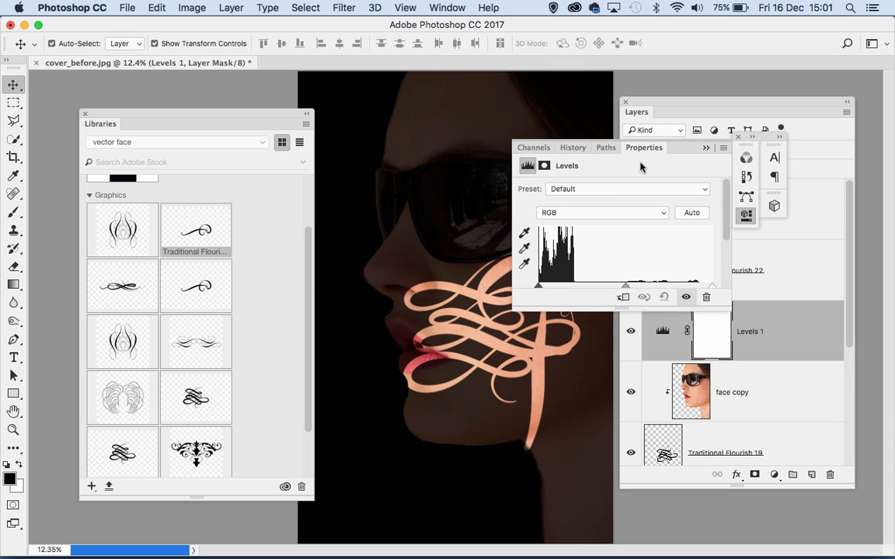
drag(646, 154, 211, 96)
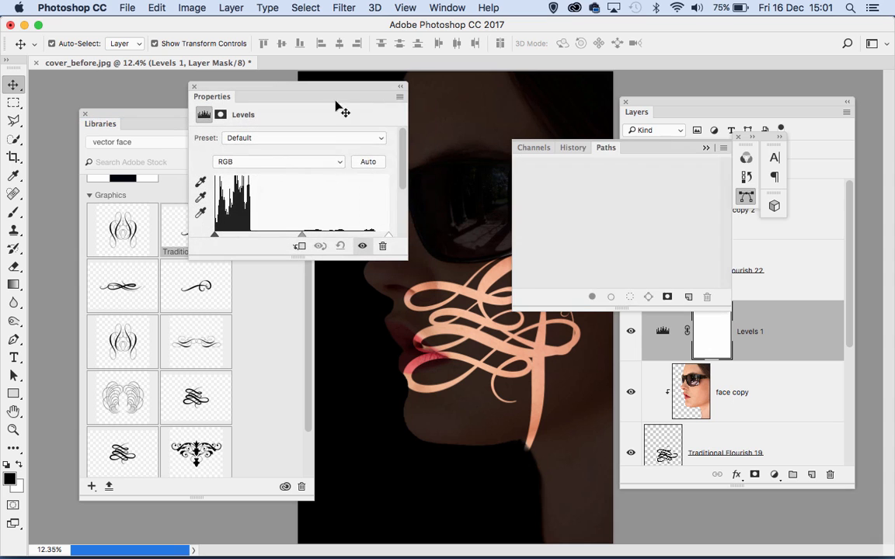
click(738, 137)
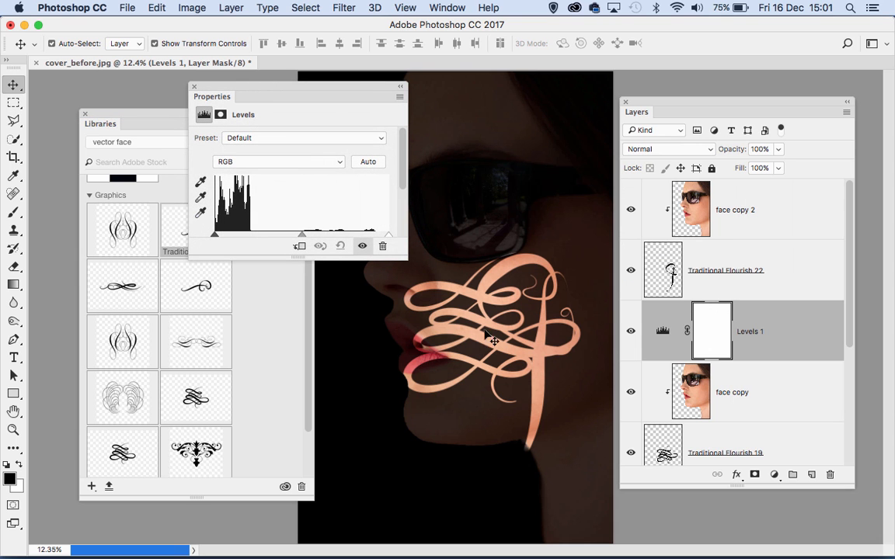
drag(403, 256, 396, 336)
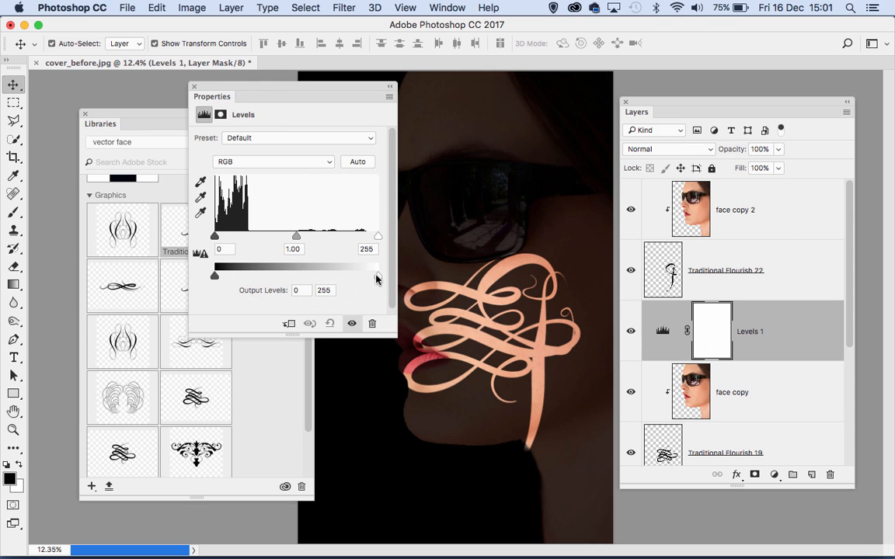
drag(378, 279, 340, 267)
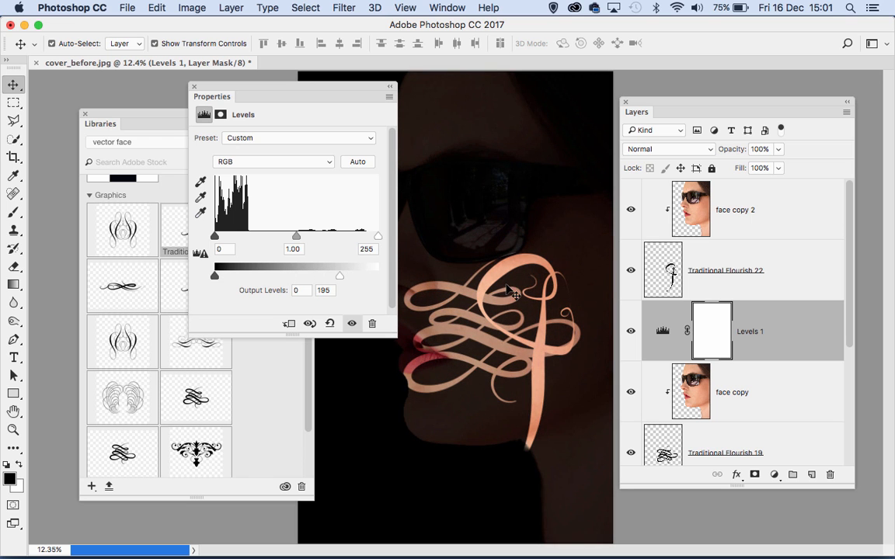
- Clip the Levels adjustment to the face copy layer and lower its white output level to 157
drag(849, 332, 849, 360)
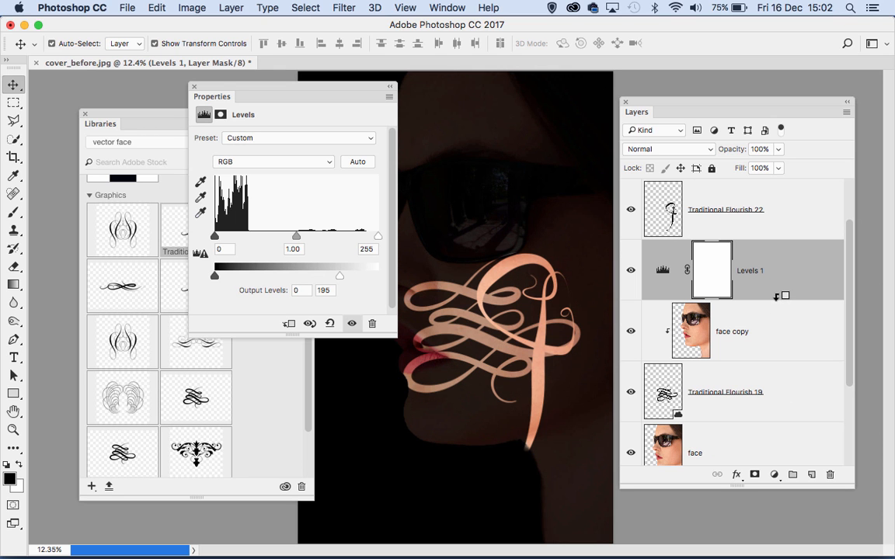
click(287, 325)
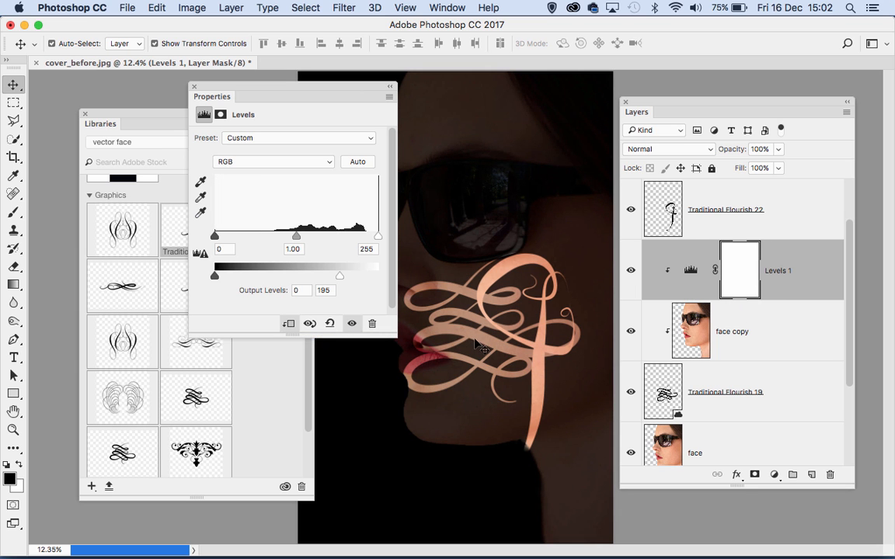
drag(339, 281, 313, 271)
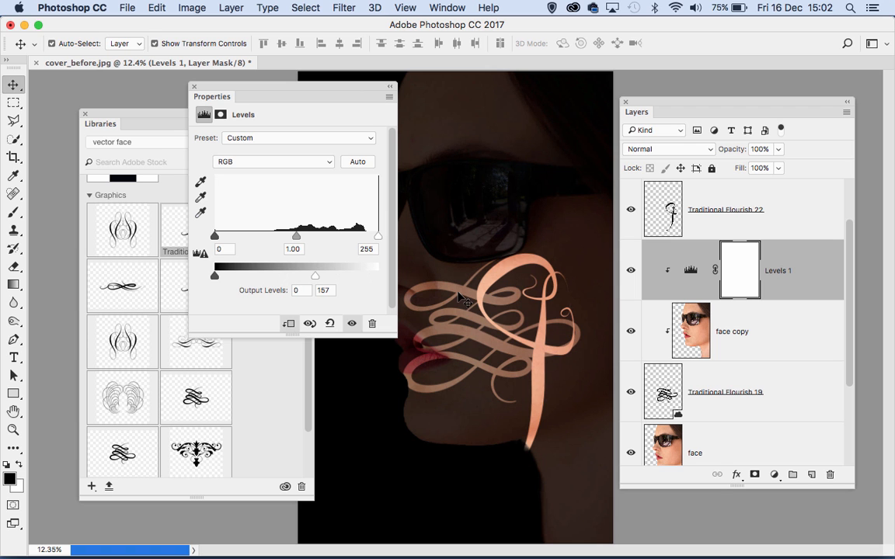
click(194, 87)
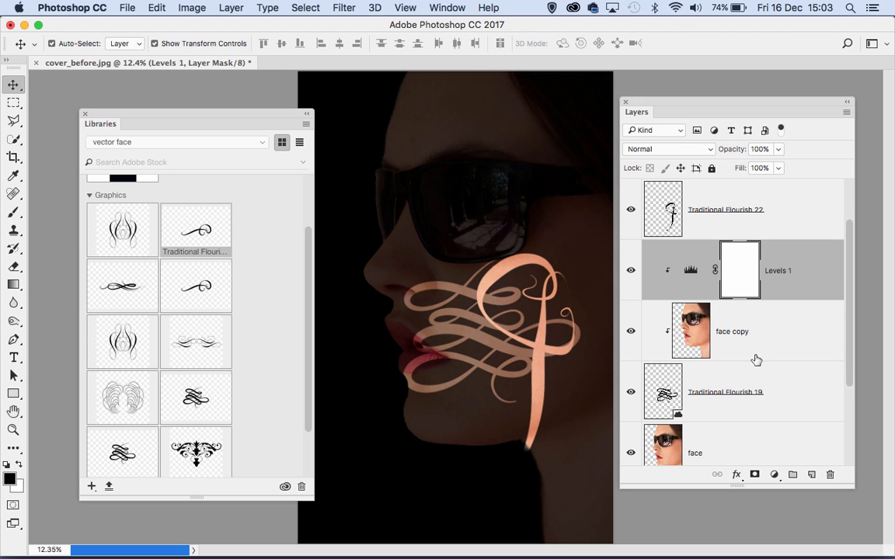
- Add a Solid Color fill layer above the Levels adjustment in salmon pink, db7575
click(774, 474)
click(780, 485)
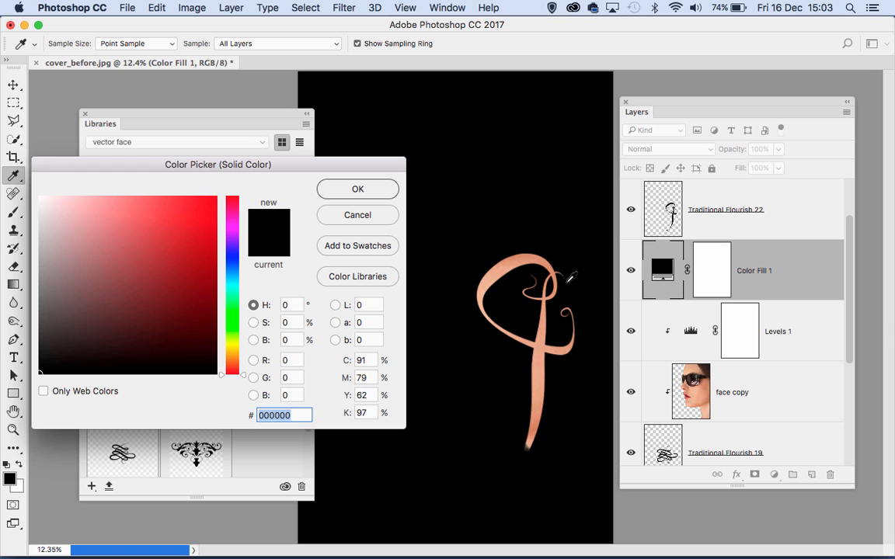
mouse_move(118, 223)
mouse_down()
mouse_move(119, 214)
mouse_move(122, 221)
mouse_up()
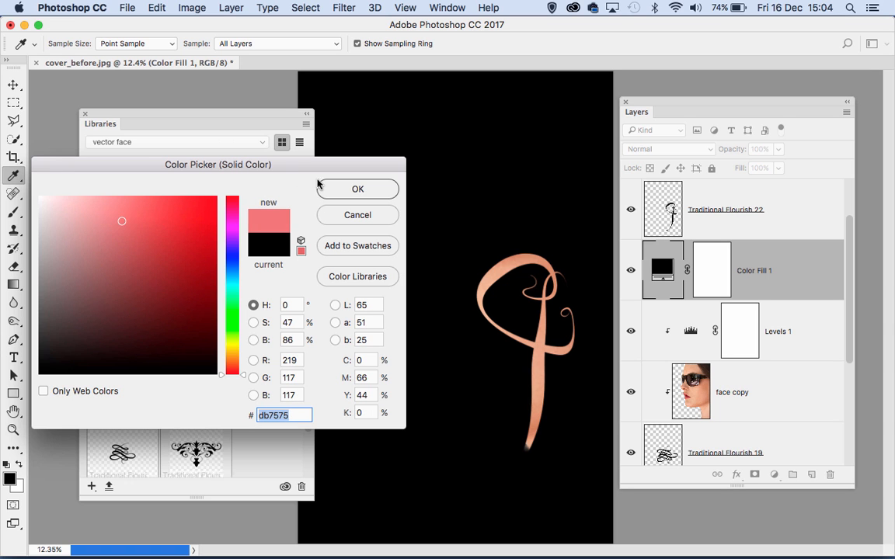
click(341, 190)
key(v)
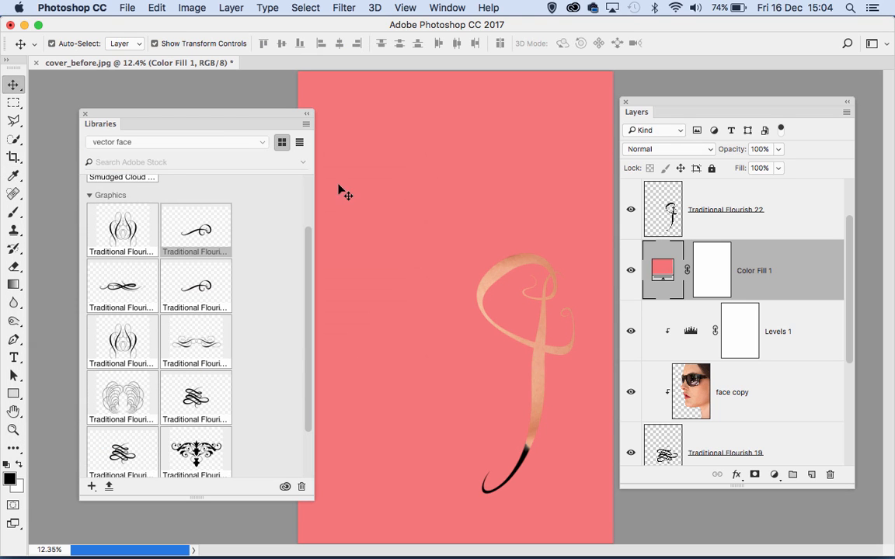
- Blend the pink fill layer in Color mode at 66% opacity, clipped to the Traditional Flourish 19 group of layers
click(674, 152)
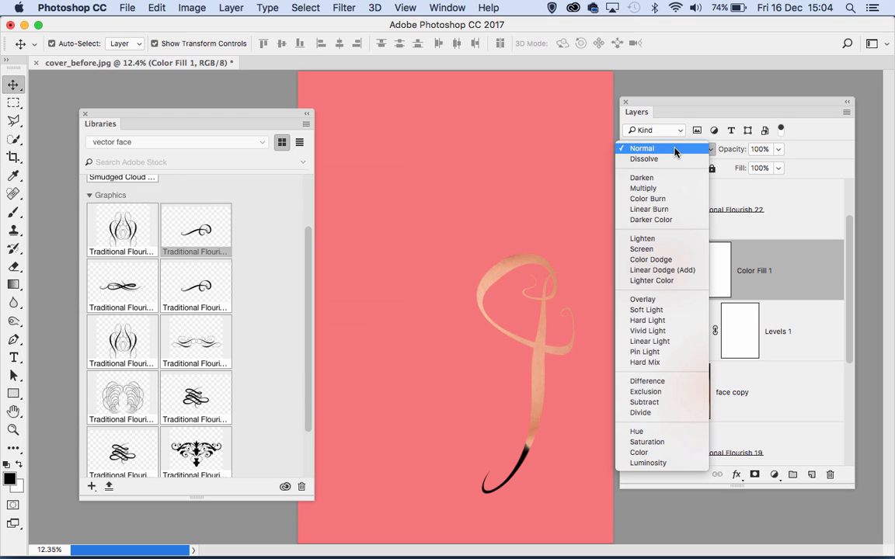
click(656, 454)
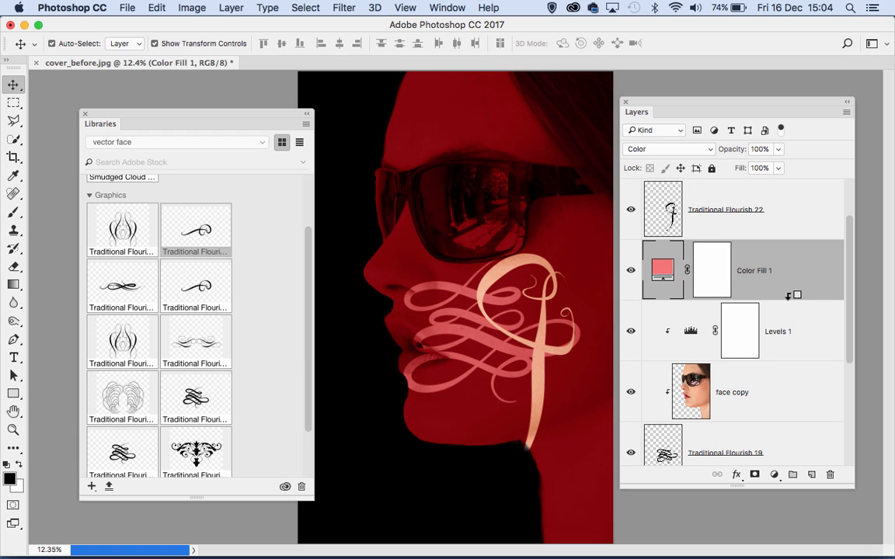
alt+click(788, 296)
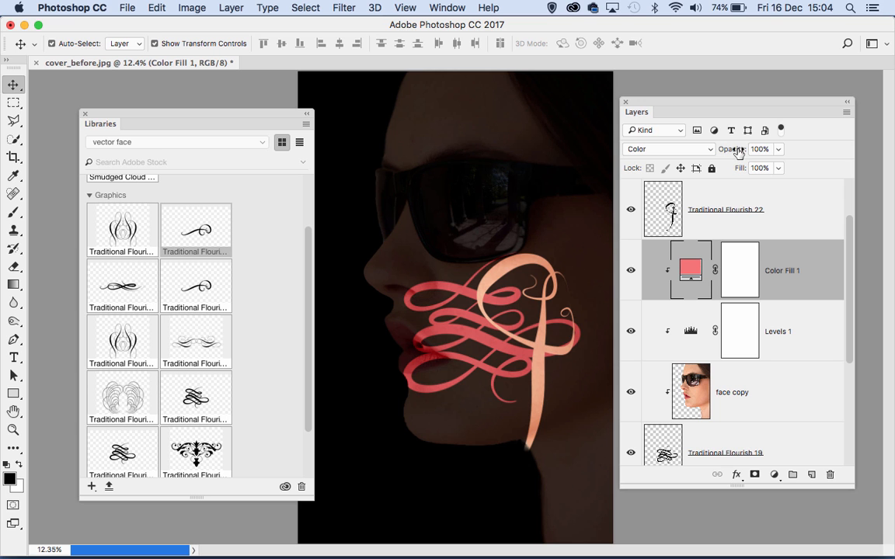
drag(740, 152, 693, 148)
- Place Traditional Flourish 08 above face copy 2, rotated to about -27° and enlarged beyond 163% across the mouth and cheek
scroll(772, 247, up, 2)
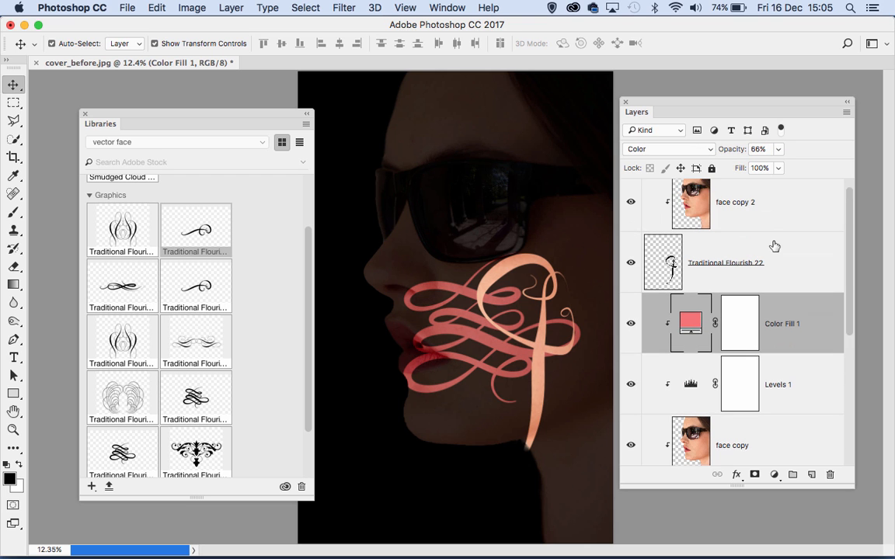
click(781, 200)
drag(190, 444, 458, 273)
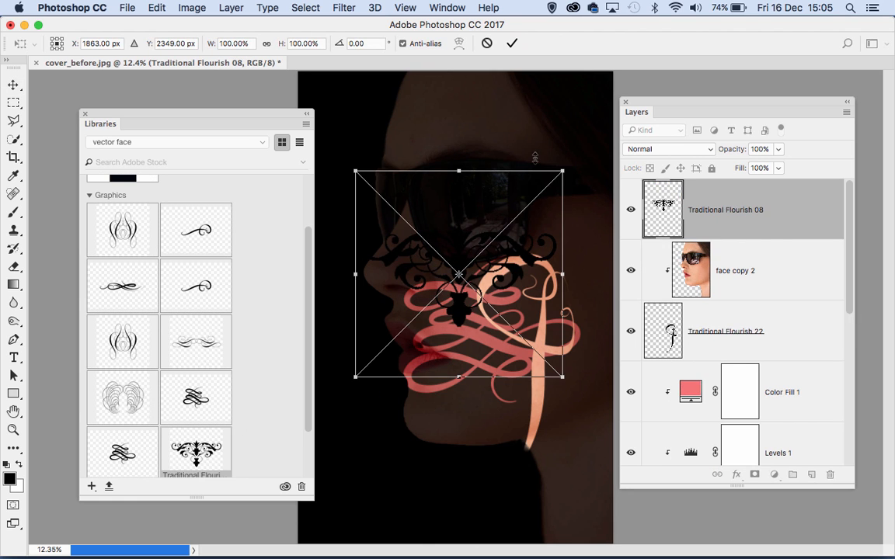
drag(564, 166, 503, 129)
drag(410, 214, 445, 294)
drag(541, 202, 497, 174)
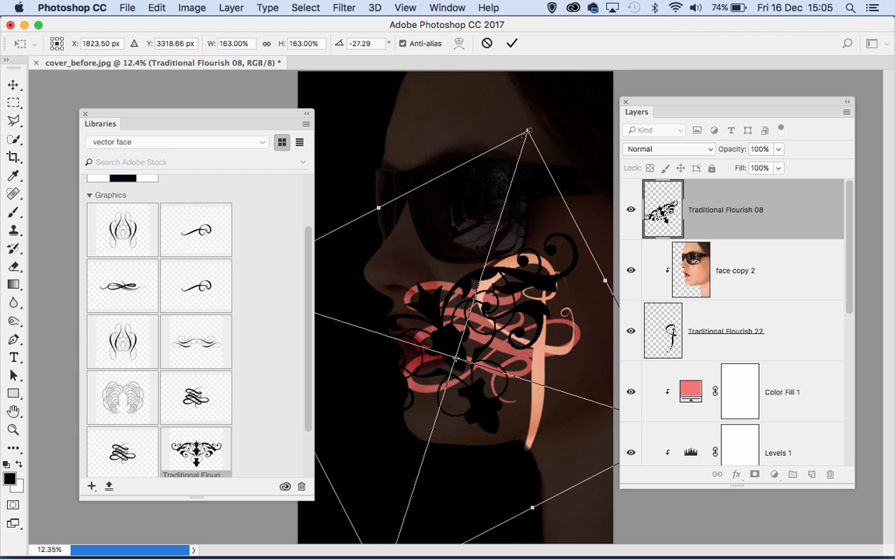
drag(528, 132, 543, 113)
- Commit the placement of Traditional Flourish 08 and rasterize its layer
key(Return)
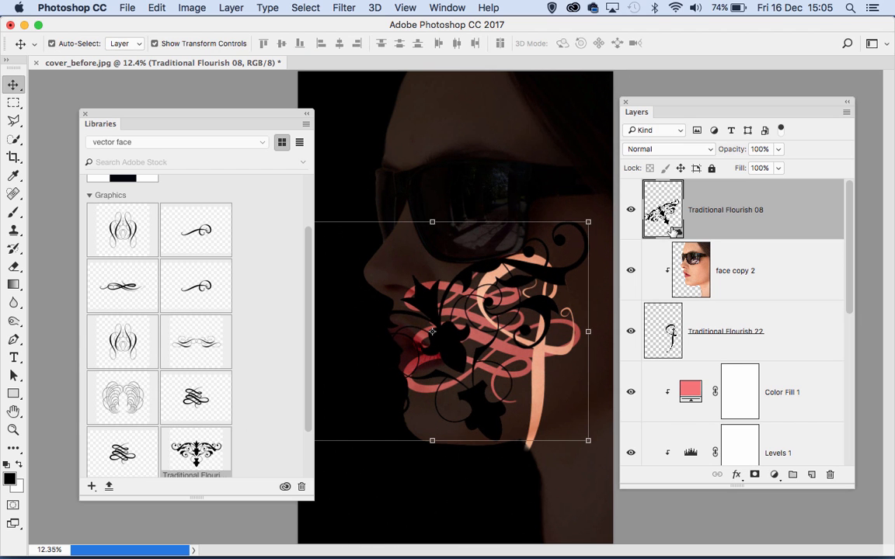
right_click(772, 196)
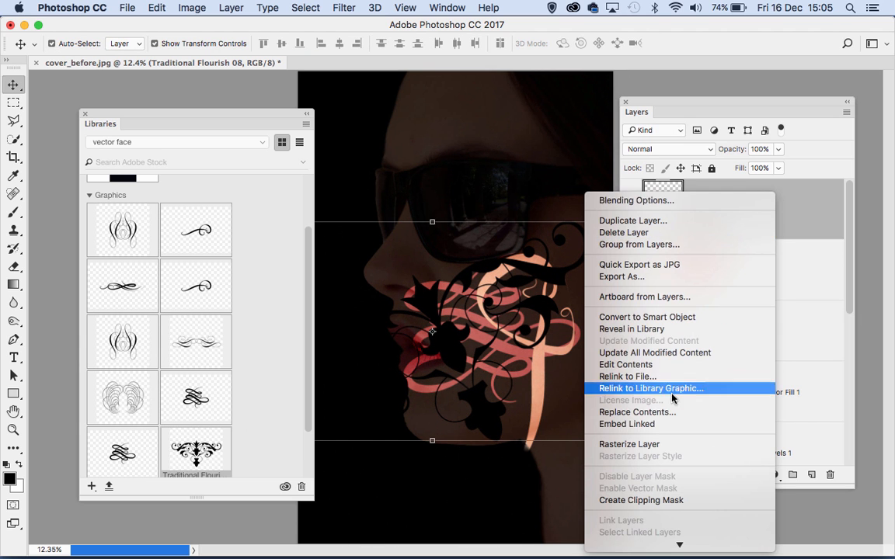
click(645, 444)
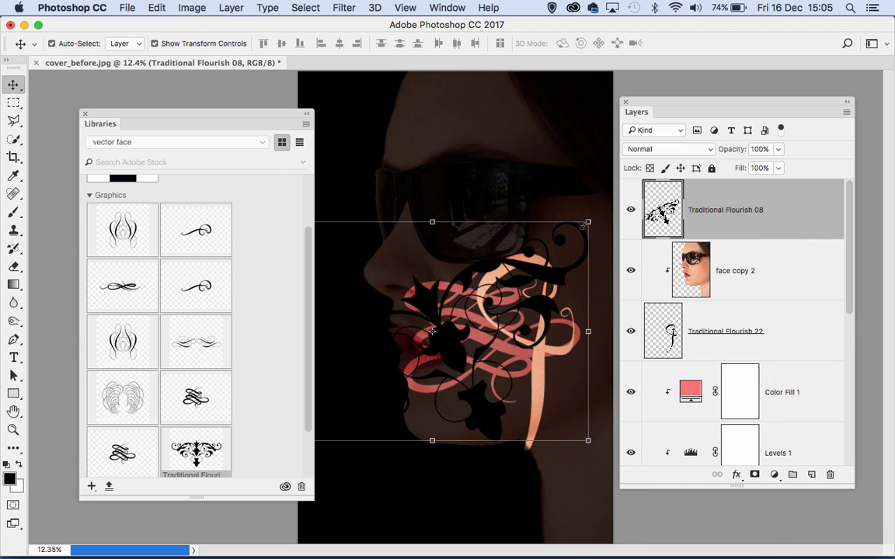
- Warp Traditional Flourish 08 up toward the ear and inward from the lips to follow the cheek, and commit it
key(ctrl+t)
right_click(524, 247)
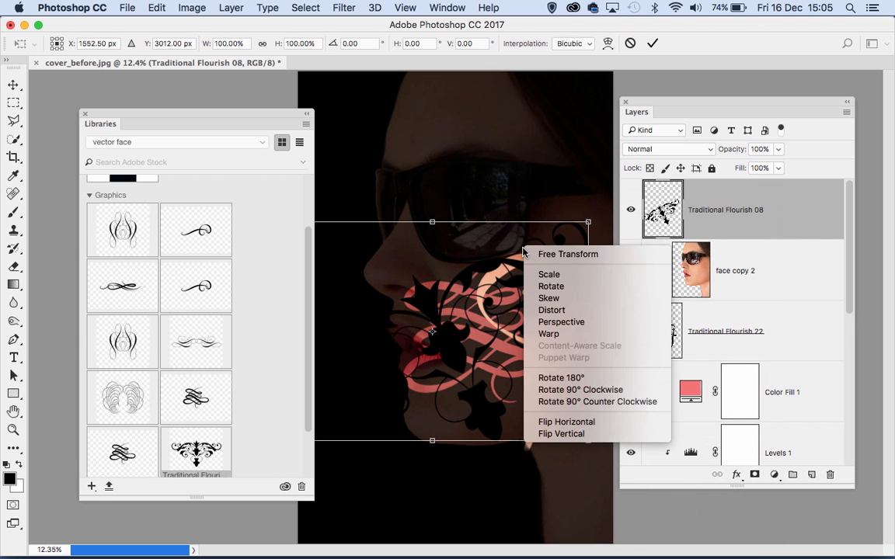
click(548, 334)
drag(588, 223, 609, 185)
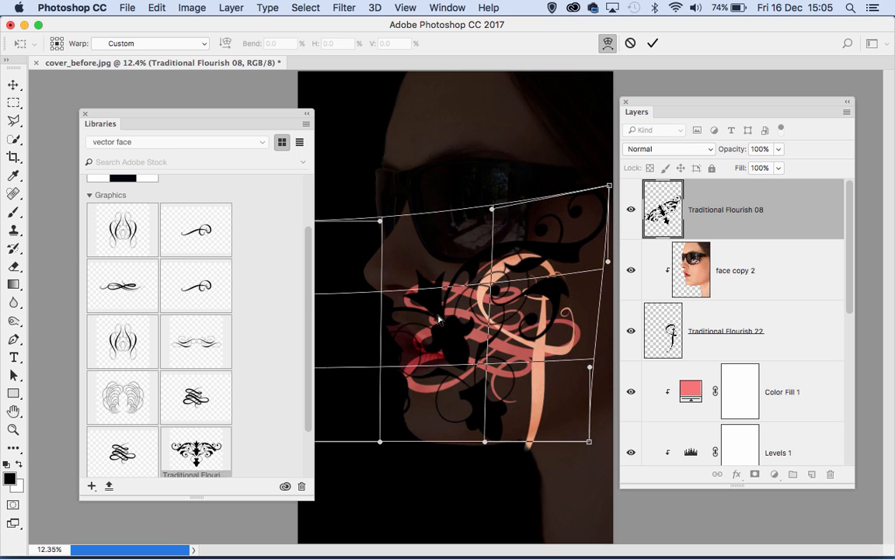
drag(461, 304, 473, 308)
drag(525, 272, 546, 269)
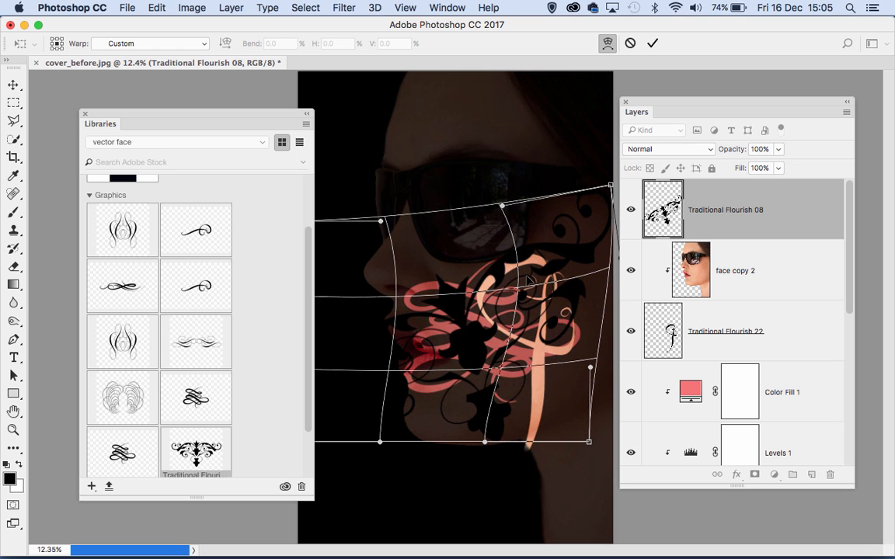
key(Return)
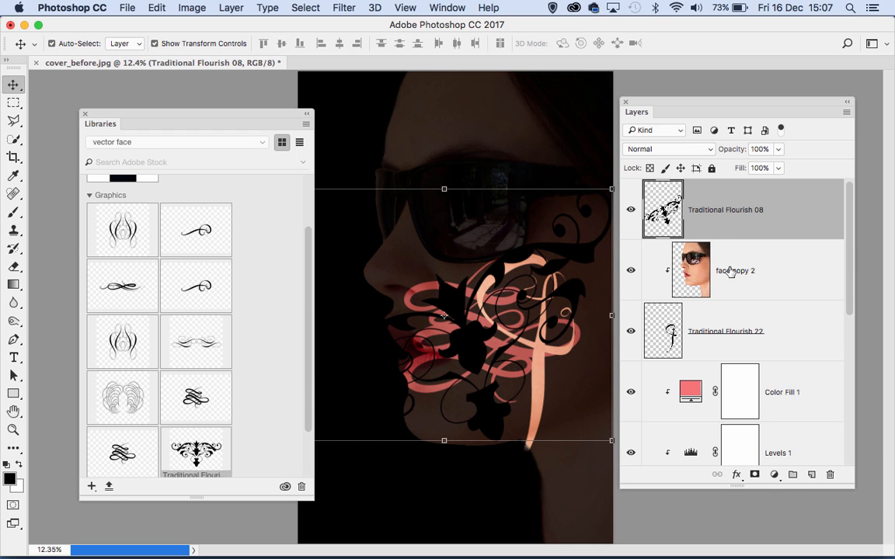
- Duplicate face copy, Levels 1 and Color Fill 1 above Traditional Flourish 08, and clip all three copies to it
drag(848, 254, 847, 310)
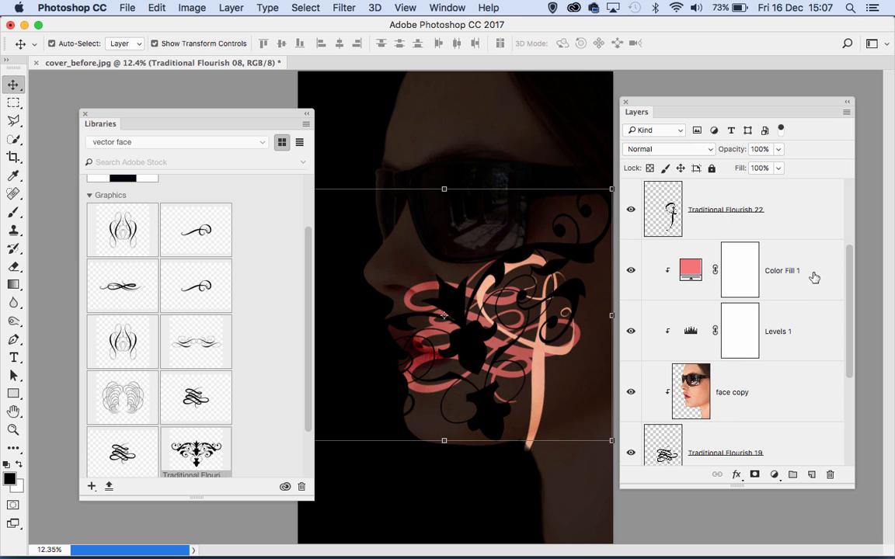
click(791, 393)
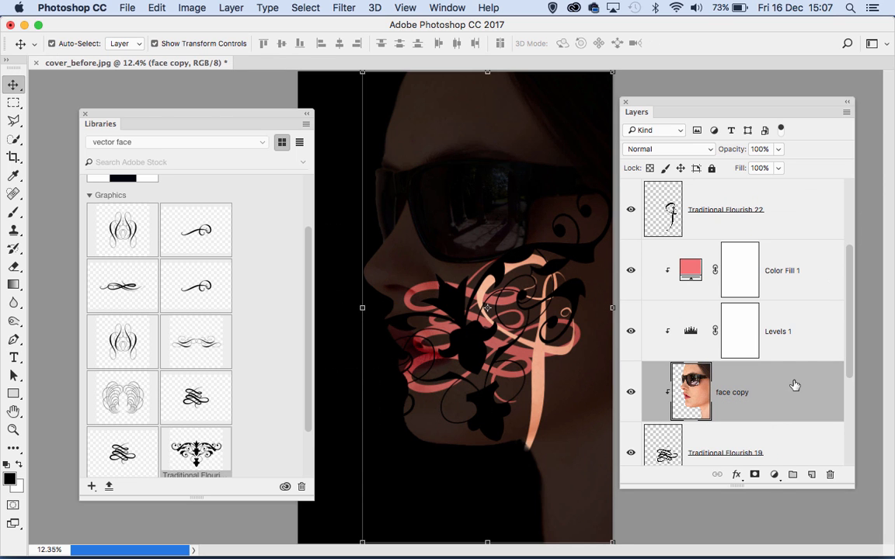
shift+click(814, 318)
shift+click(810, 269)
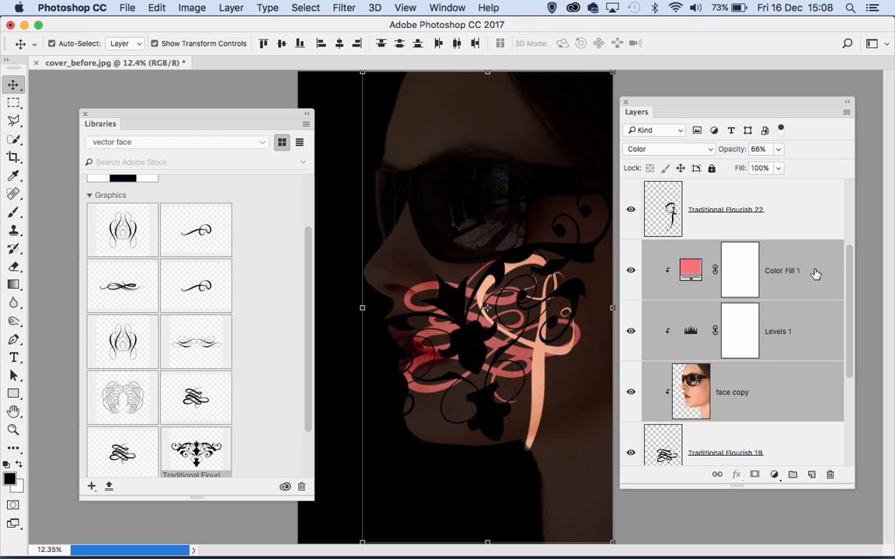
key(super+j)
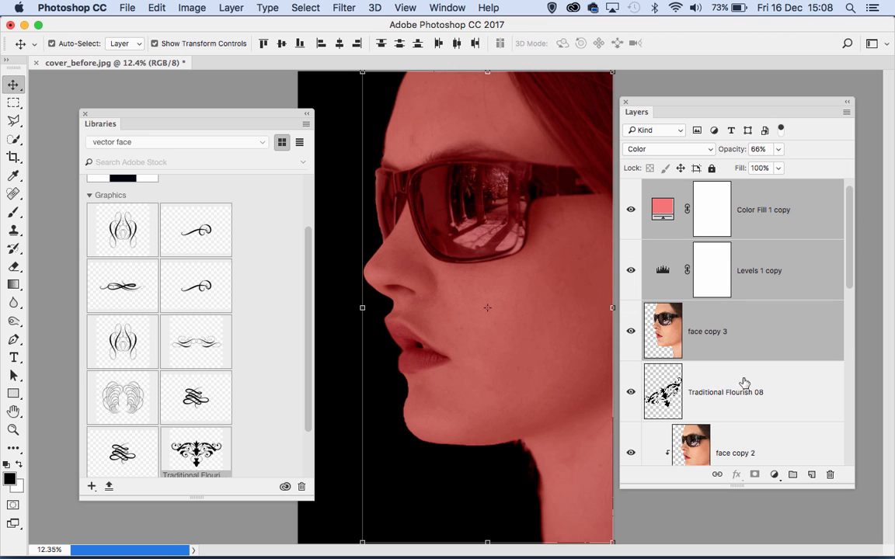
drag(799, 385, 806, 358)
alt+click(794, 360)
alt+click(792, 300)
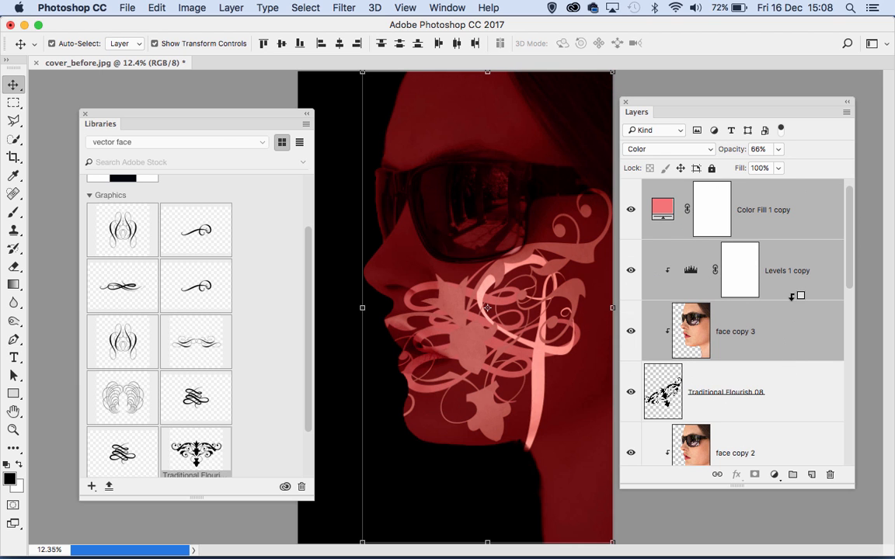
alt+click(793, 235)
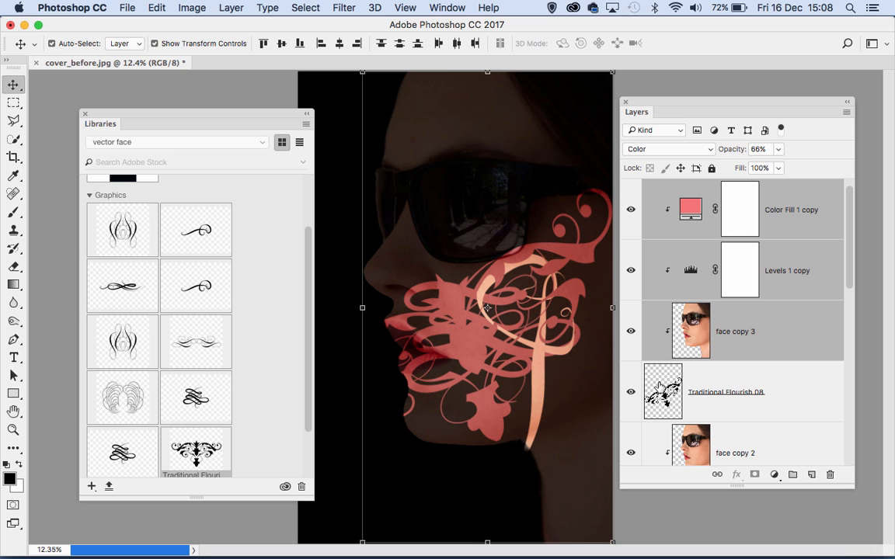
- Recolour Color Fill 1 copy to green #b8db75 and lower its opacity to 32%
double_click(689, 210)
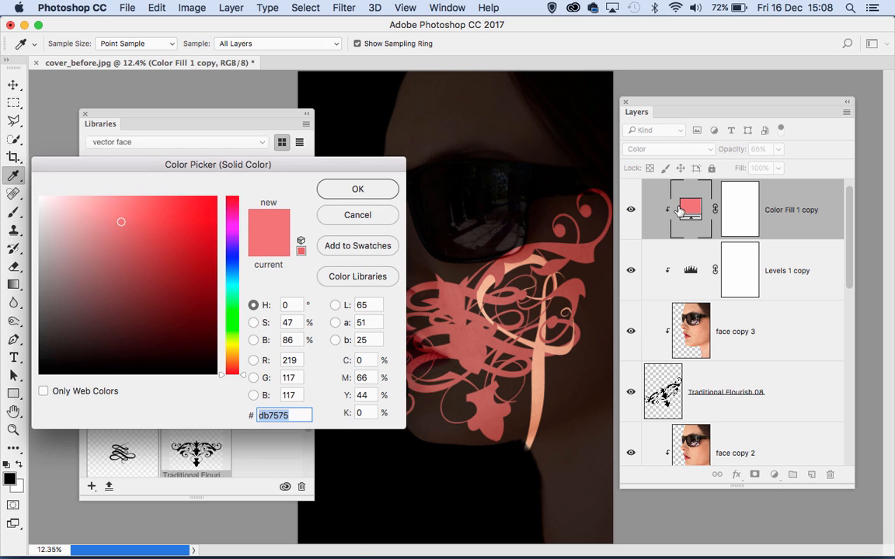
drag(260, 160, 251, 104)
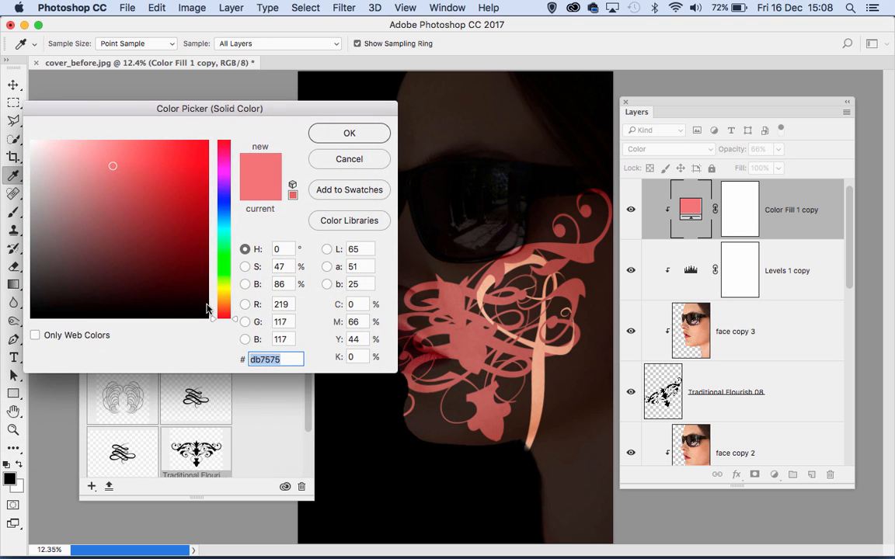
drag(213, 317, 211, 281)
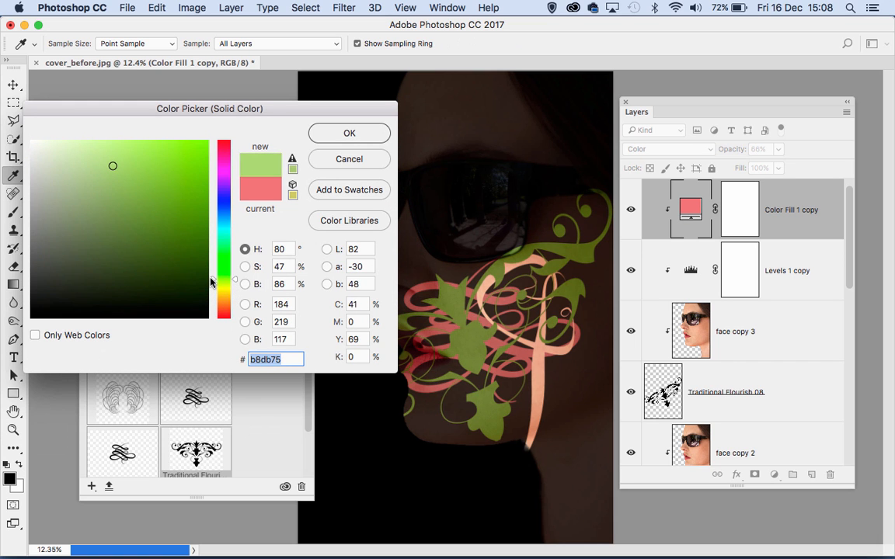
click(349, 133)
mouse_move(734, 150)
mouse_down()
mouse_move(722, 153)
mouse_move(738, 151)
mouse_up()
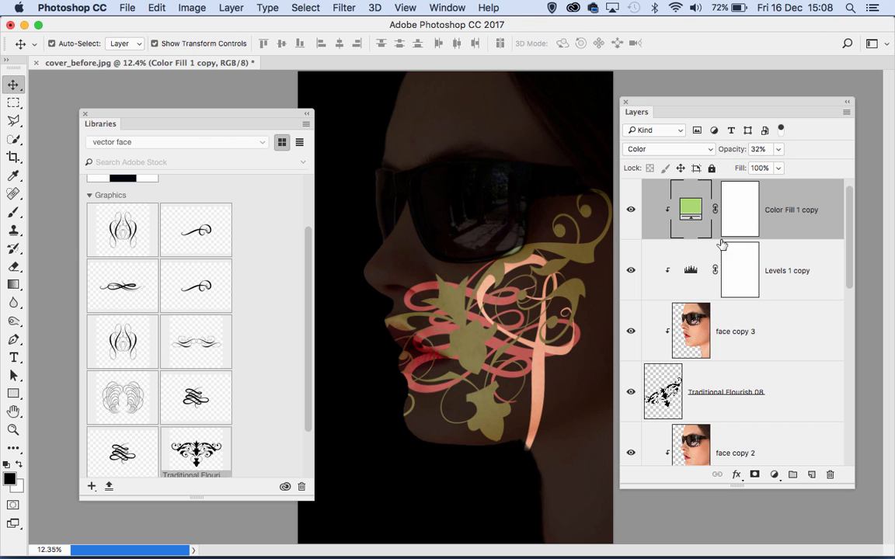
- Set the white output level of Levels 1 copy to about 202
double_click(691, 270)
drag(314, 275, 348, 272)
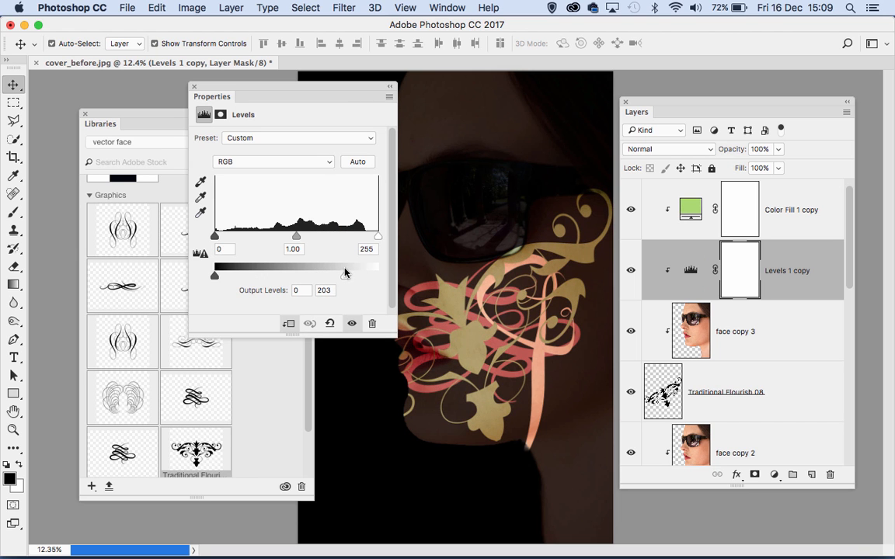
click(195, 87)
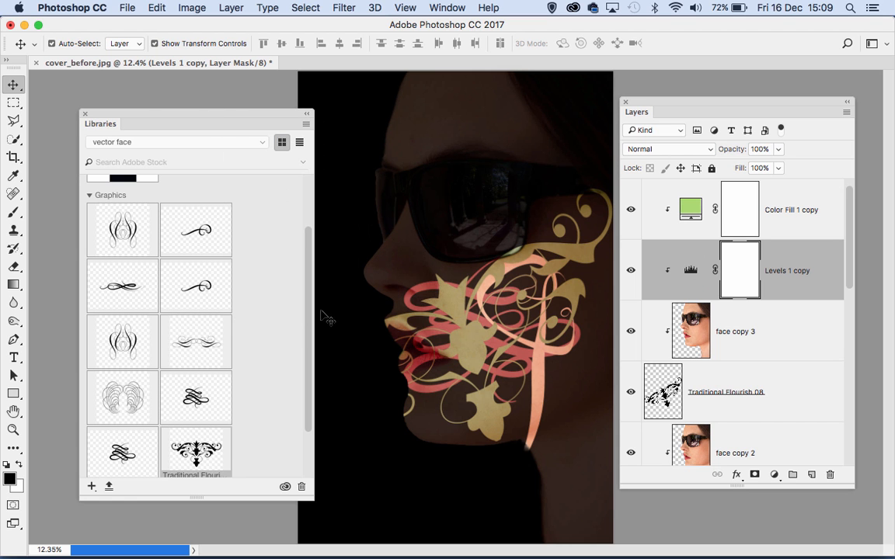
- Place Traditional Flourish 23 above Color Fill 1 copy, rotated 58.47° and scaled to 241.88%, running from the nose across the cheek
click(654, 208)
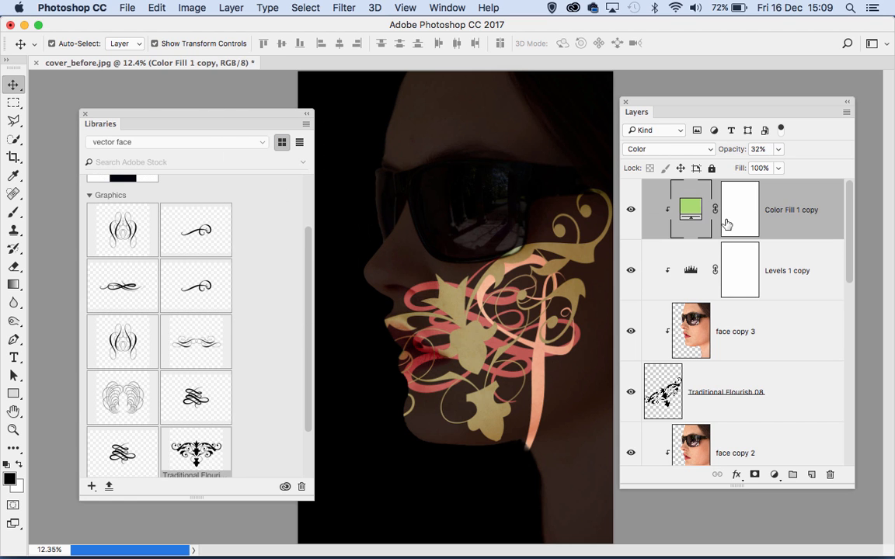
scroll(157, 372, down, 1)
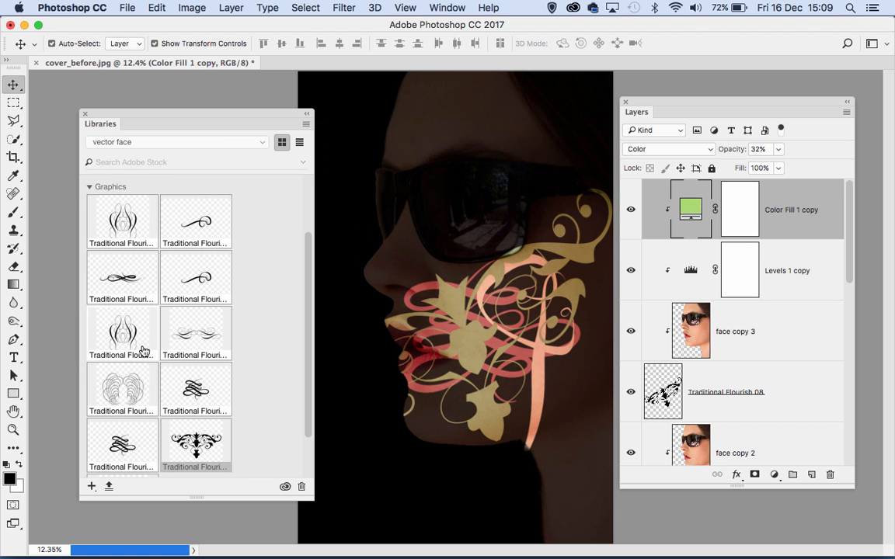
scroll(152, 368, up, 1)
scroll(141, 350, down, 1)
drag(96, 216, 458, 232)
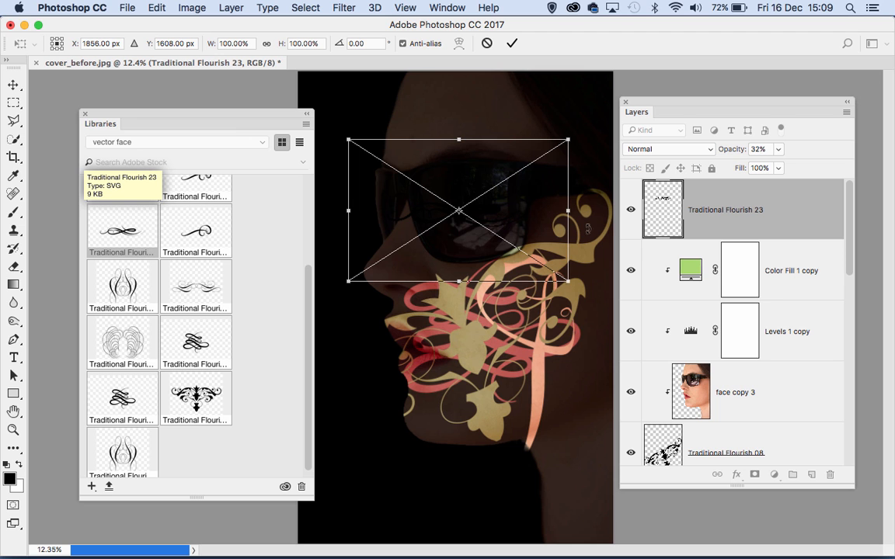
drag(594, 233, 439, 386)
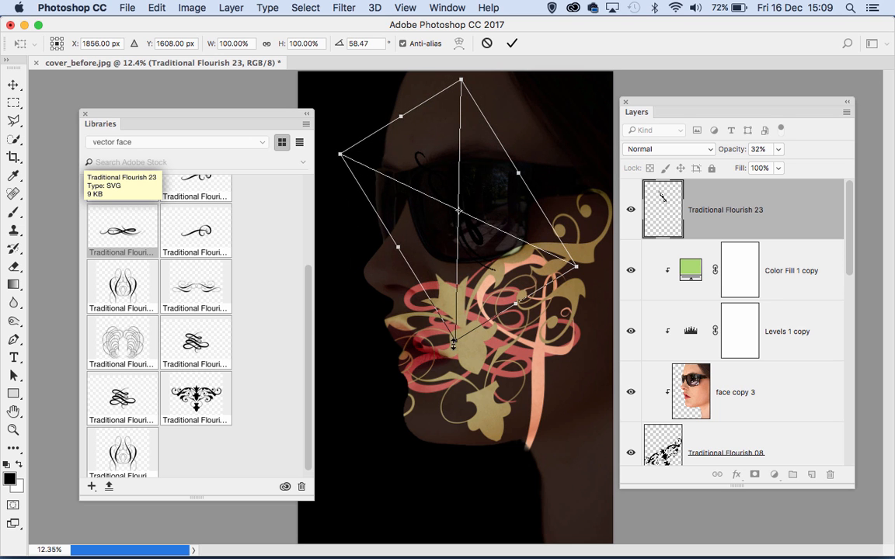
drag(455, 342, 436, 548)
drag(480, 233, 450, 301)
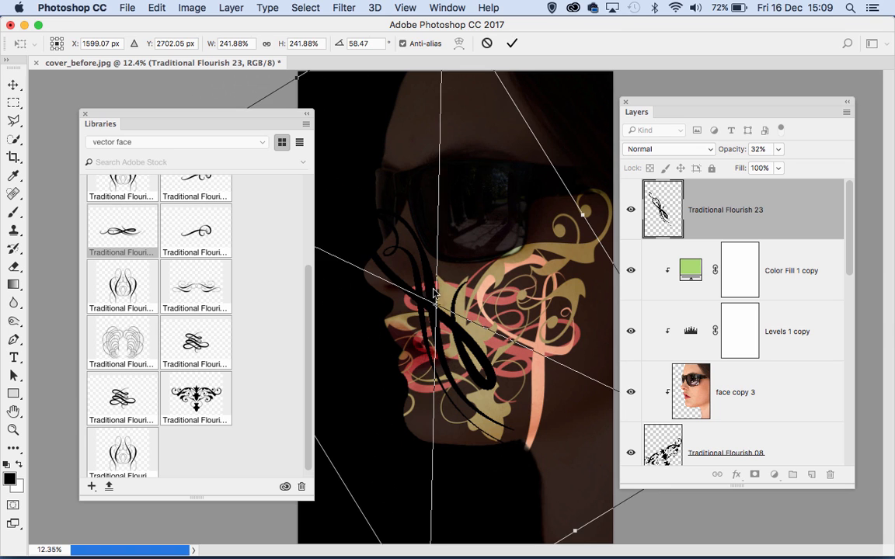
key(Return)
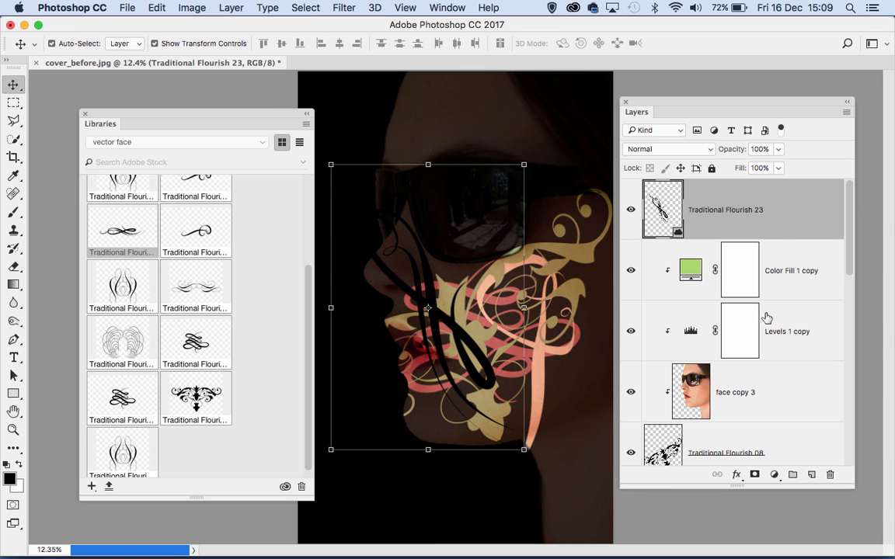
- Duplicate face copy 3, Levels 1 copy and Color Fill 1 copy above Traditional Flourish 23, and clip the duplicates to it
click(791, 397)
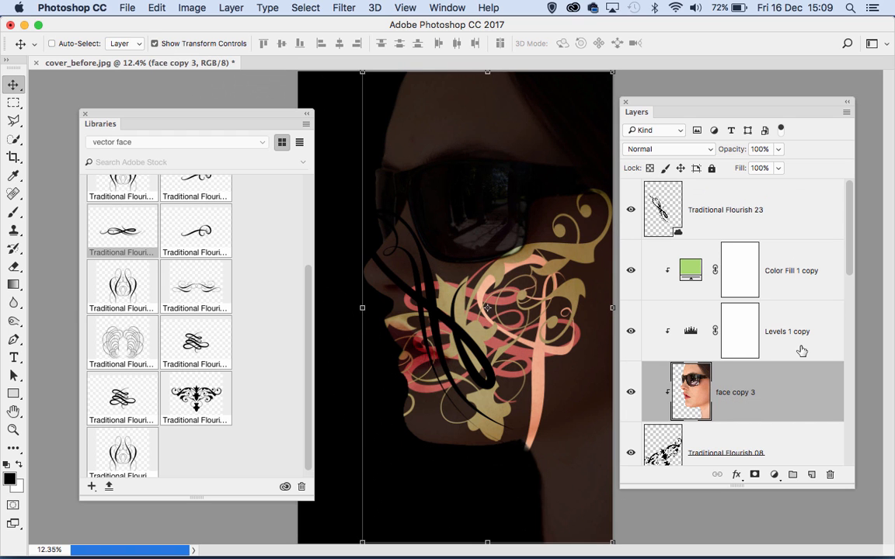
shift+click(768, 334)
shift+click(798, 265)
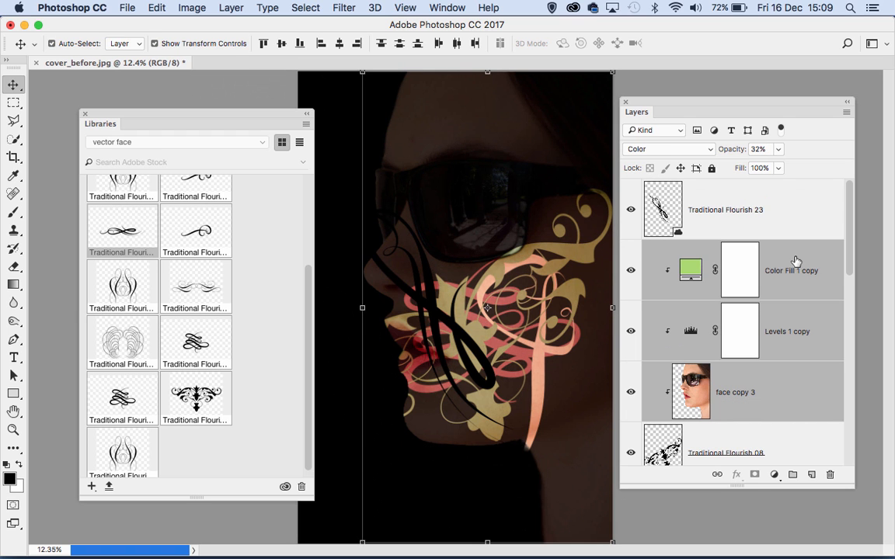
drag(795, 262, 782, 188)
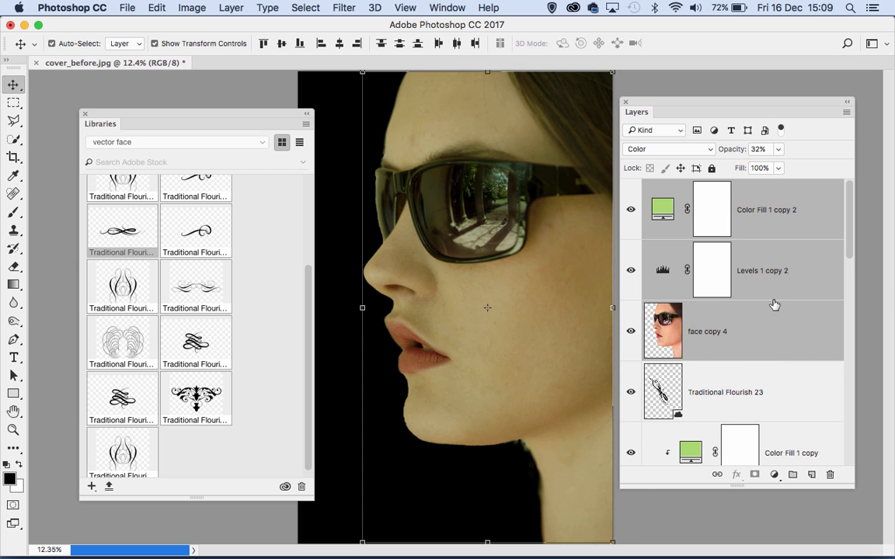
alt+click(765, 361)
alt+click(773, 299)
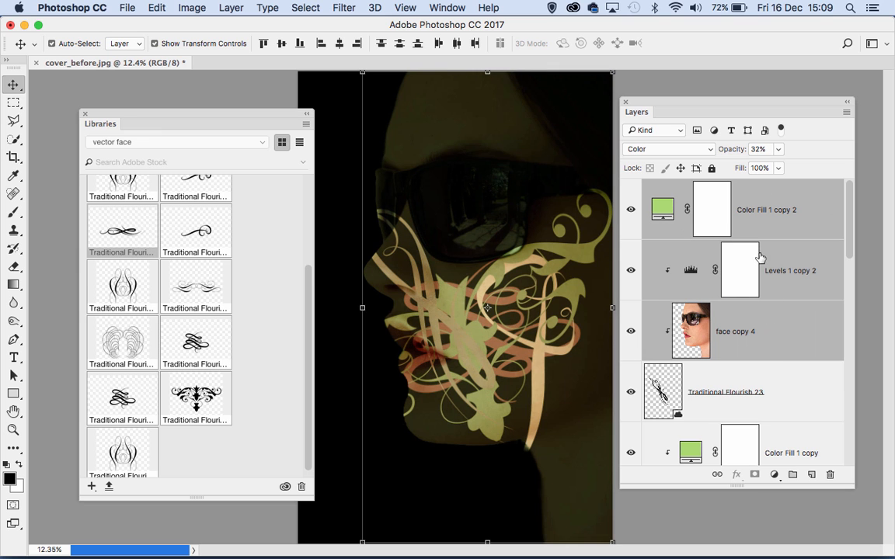
alt+click(690, 238)
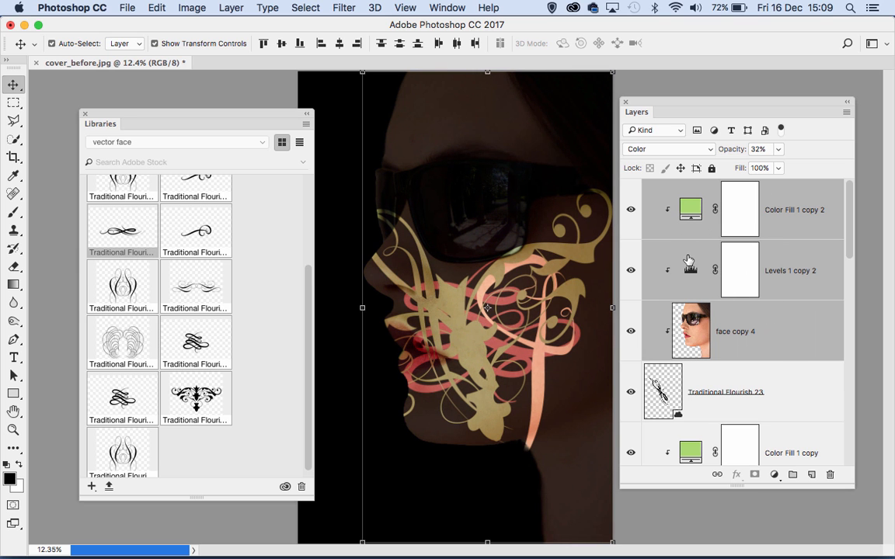
- Recolour Color Fill 1 copy 2 to purple #c475db
click(689, 207)
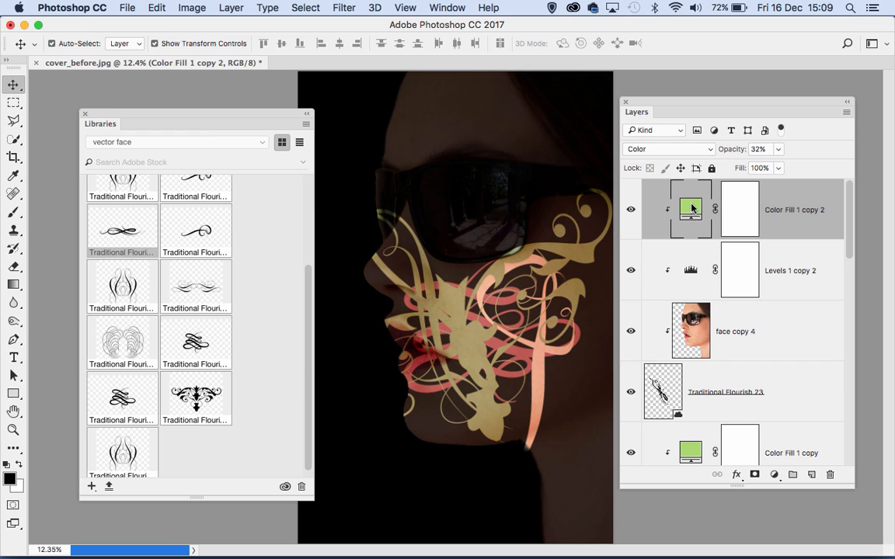
double_click(692, 208)
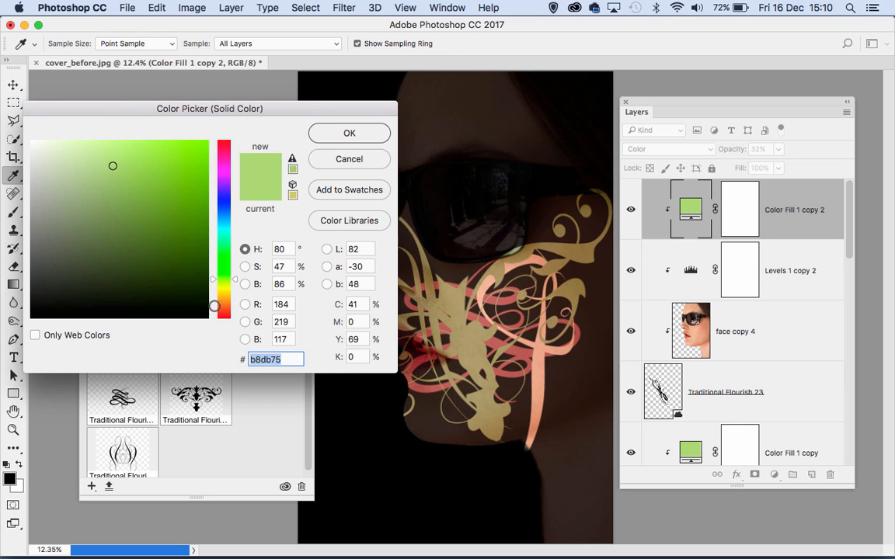
drag(215, 282, 214, 179)
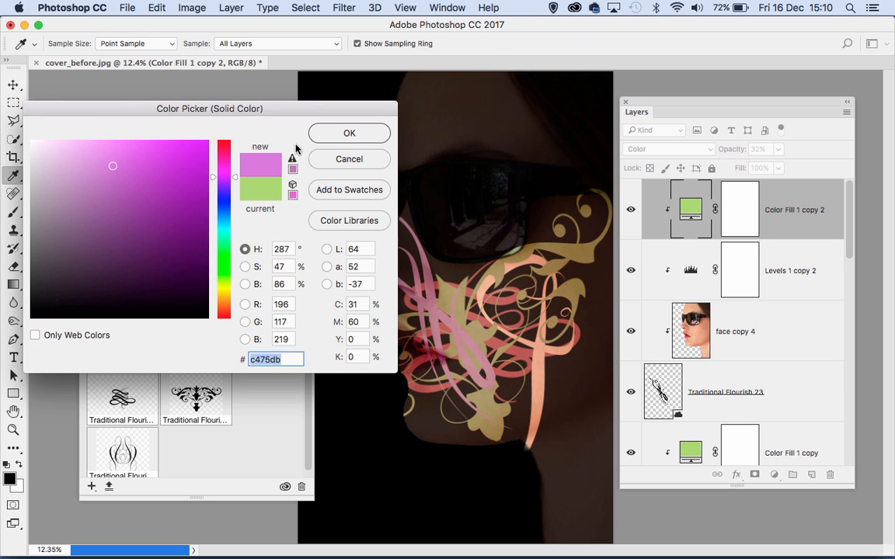
click(335, 134)
- Set the white output level of Levels 1 copy 2 to 208
double_click(691, 270)
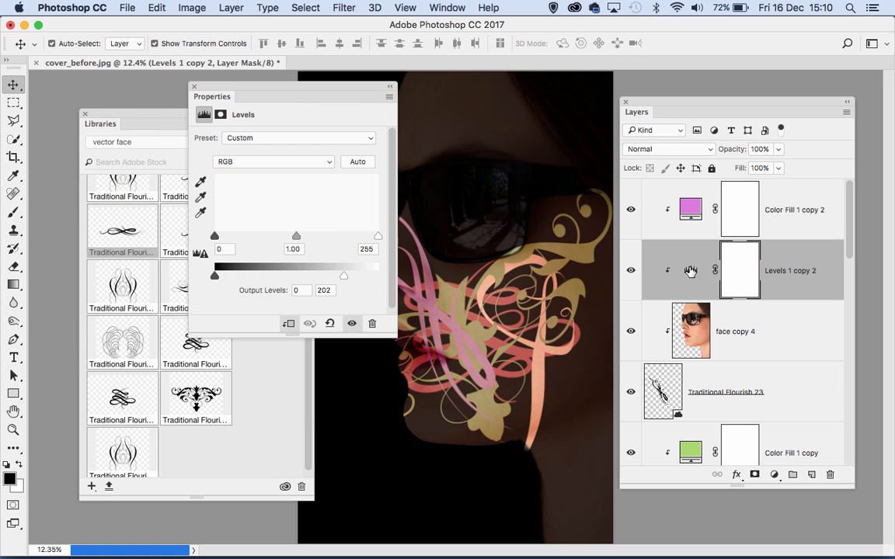
mouse_move(344, 278)
mouse_down()
mouse_move(361, 276)
mouse_move(348, 277)
mouse_up()
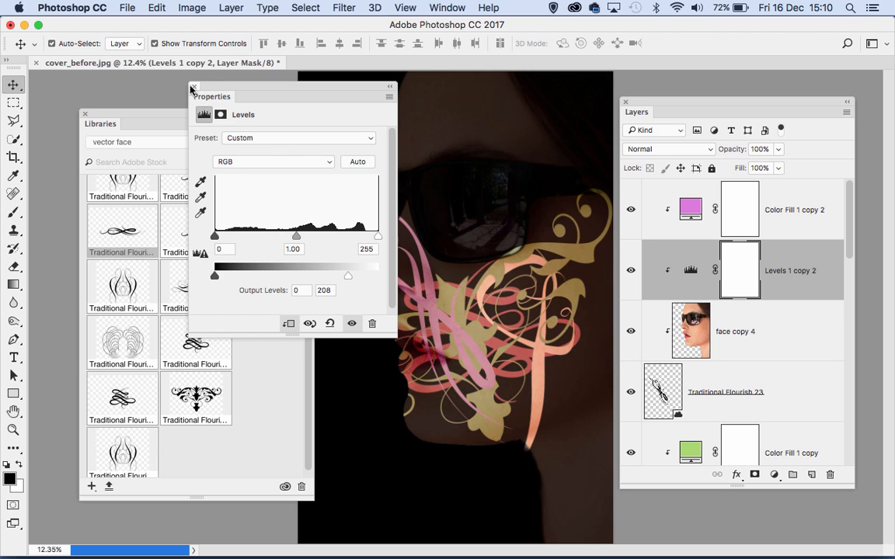
click(194, 87)
- Lower the opacity of Color Fill 1 copy 2 to 19%
click(800, 204)
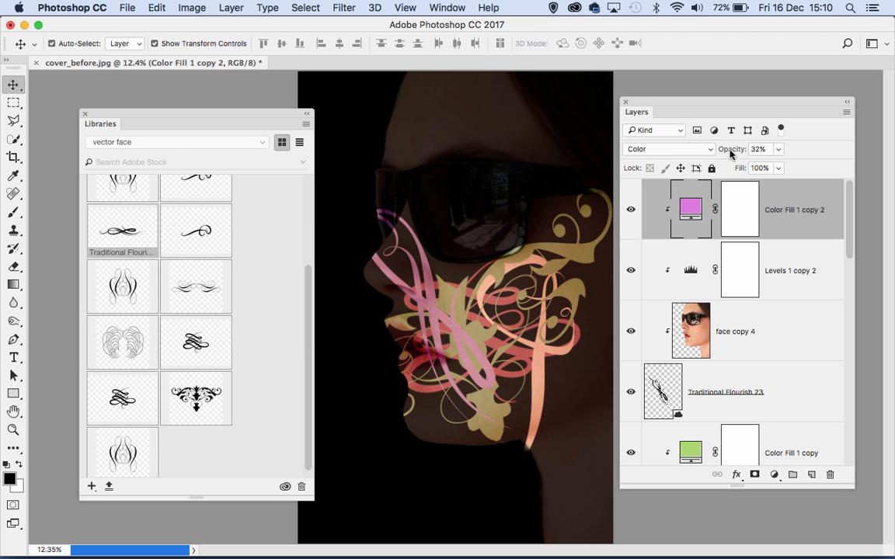
text(27)
key(Return)
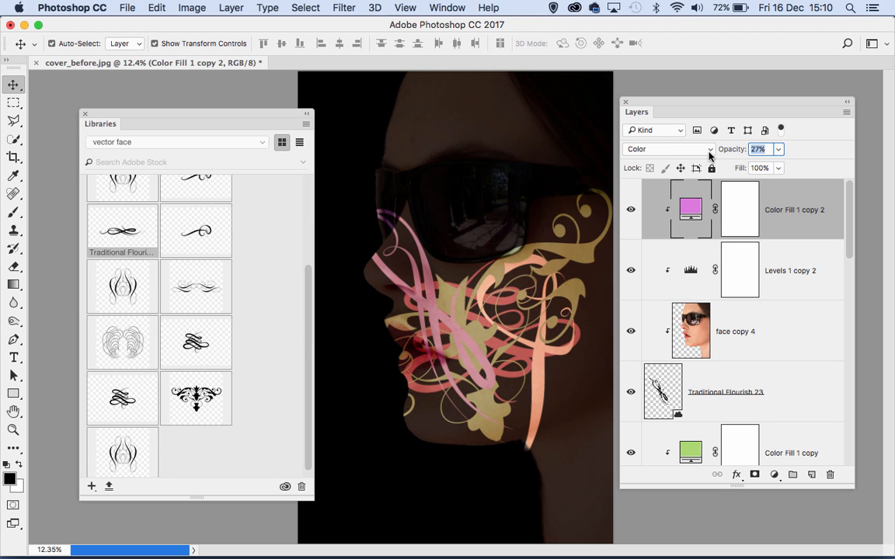
drag(707, 152, 707, 153)
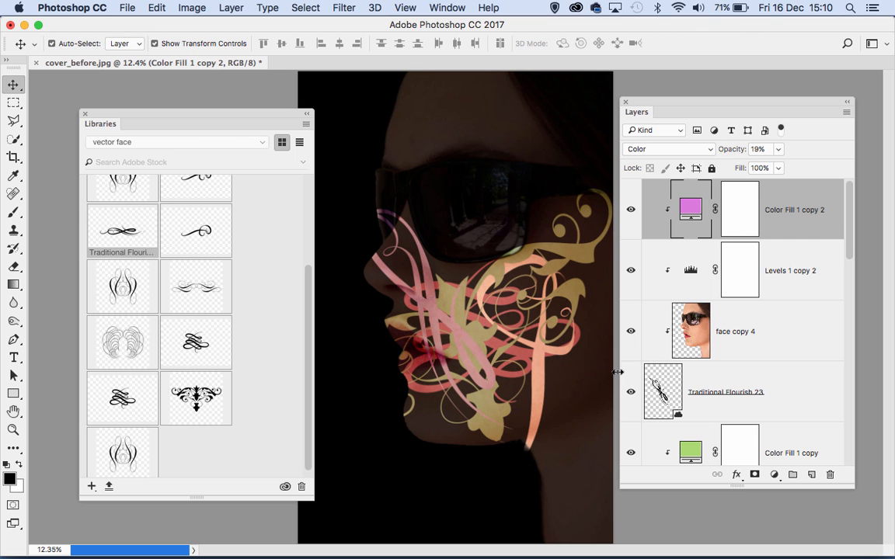
- Enlarge Traditional Flourish 23 to 352.13% and reposition it from the forehead over the sunglasses down to the jaw
click(604, 348)
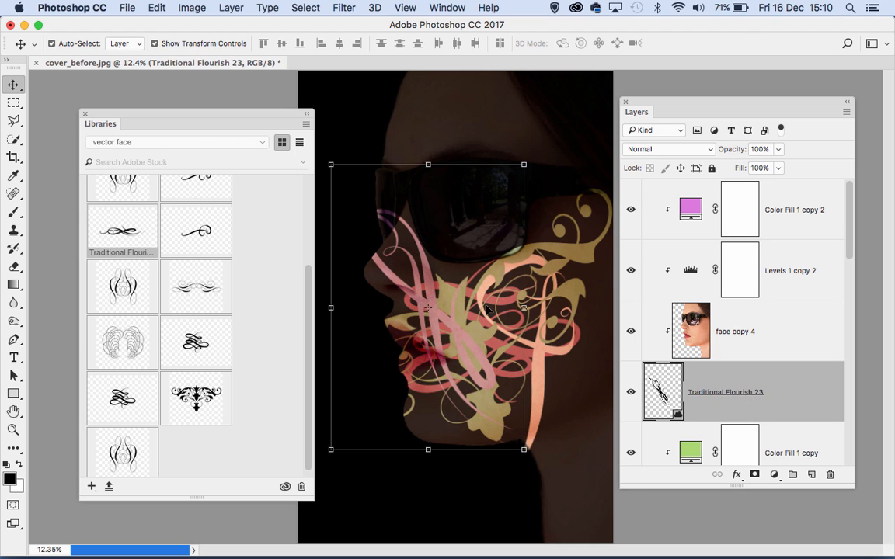
drag(538, 146, 526, 172)
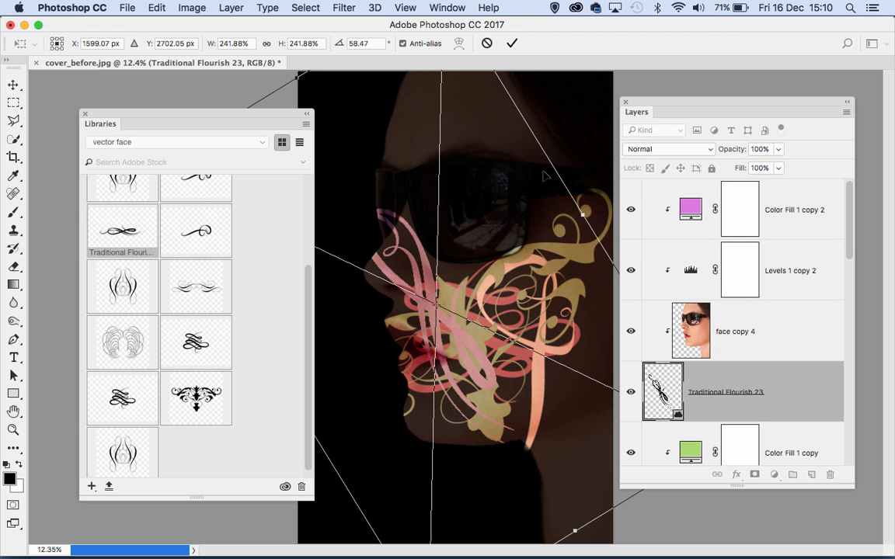
key(super+minus)
key(super+minus)
drag(449, 146, 435, 22)
drag(470, 236, 490, 285)
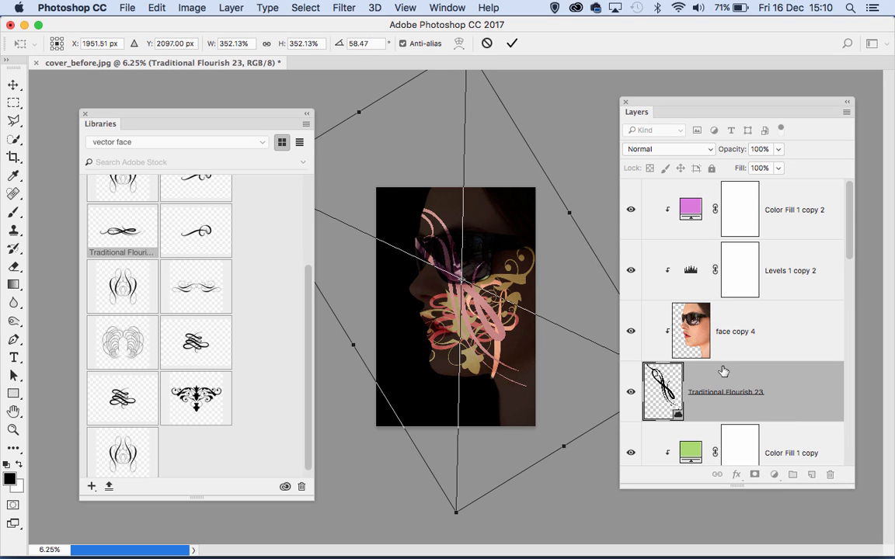
key(Return)
- Enlarge, rotate and shift Traditional Flourish 08 so its leaves spread over the mouth, cheek and chin
scroll(723, 382, down, 5)
click(666, 409)
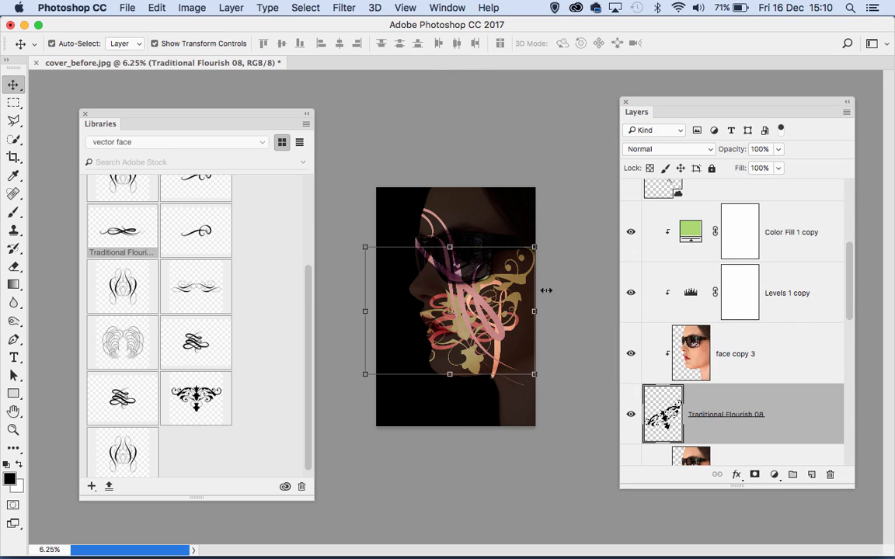
drag(534, 246, 509, 200)
mouse_move(509, 321)
mouse_down()
mouse_move(480, 327)
mouse_move(515, 328)
mouse_up()
drag(553, 264, 569, 278)
mouse_move(516, 264)
mouse_down()
mouse_move(490, 287)
mouse_move(528, 235)
mouse_move(527, 250)
mouse_move(518, 248)
mouse_up()
key(Return)
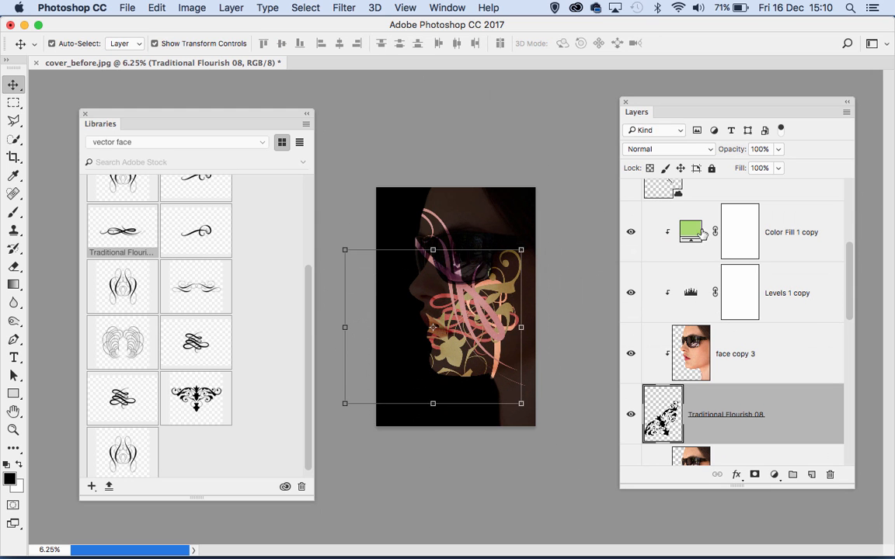
- Lower the opacity of the green Color Fill 1 copy to 12%
click(704, 225)
drag(740, 150, 723, 154)
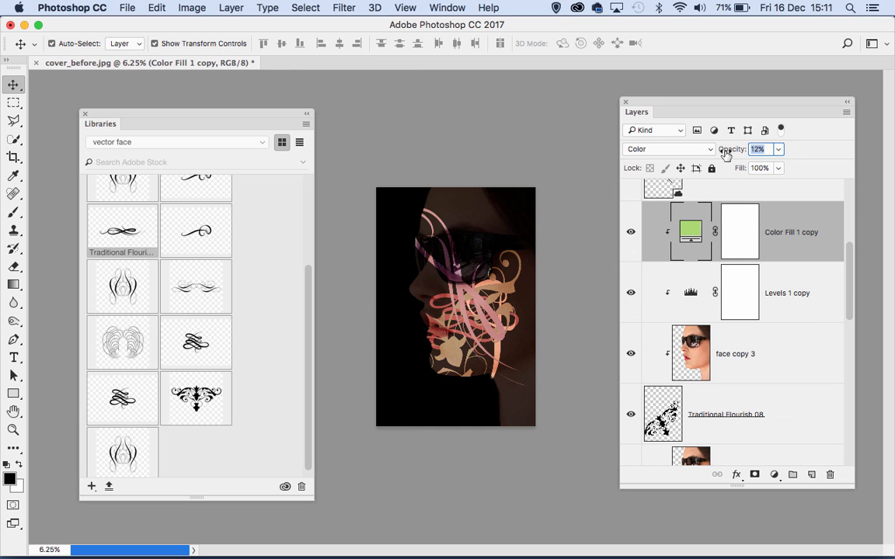
key(super+plus)
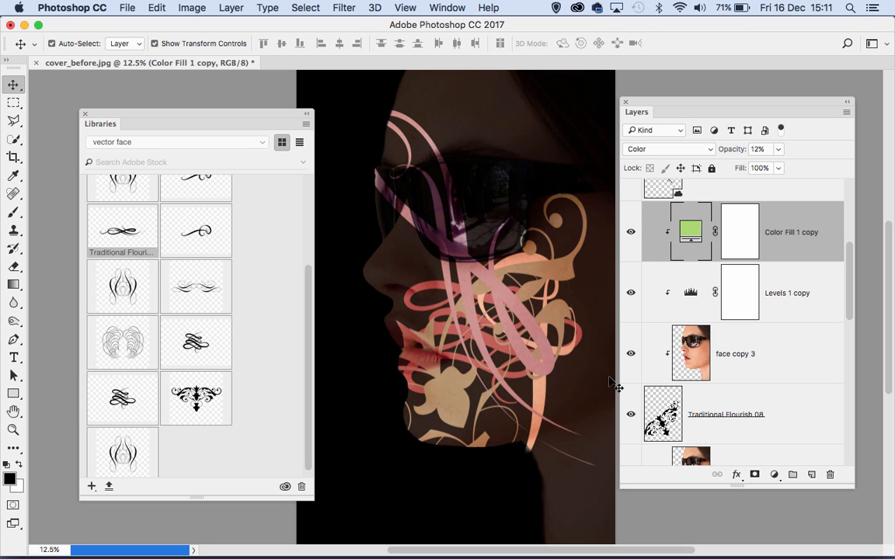
- Clone skin over the lower end of the jaw flourish on face copy 2, sampling only the current layer at 100% opacity
key(super)
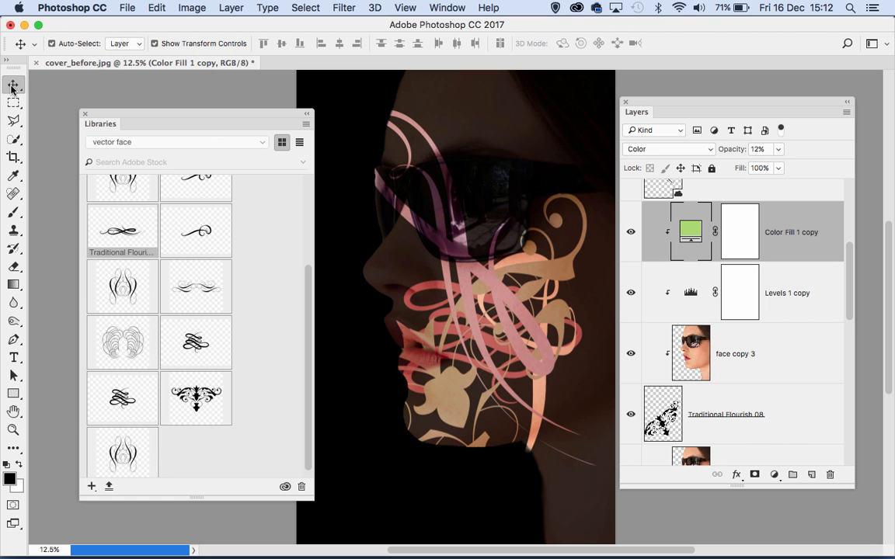
click(485, 361)
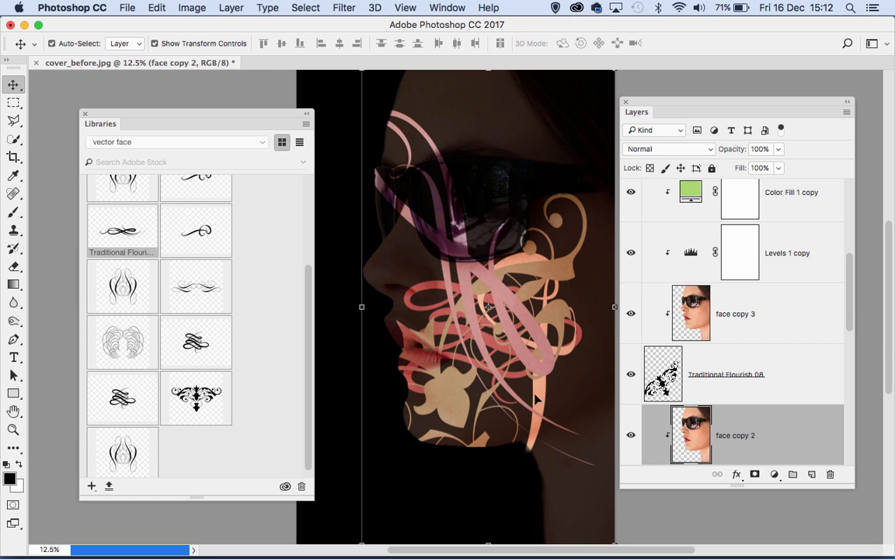
drag(850, 303, 854, 344)
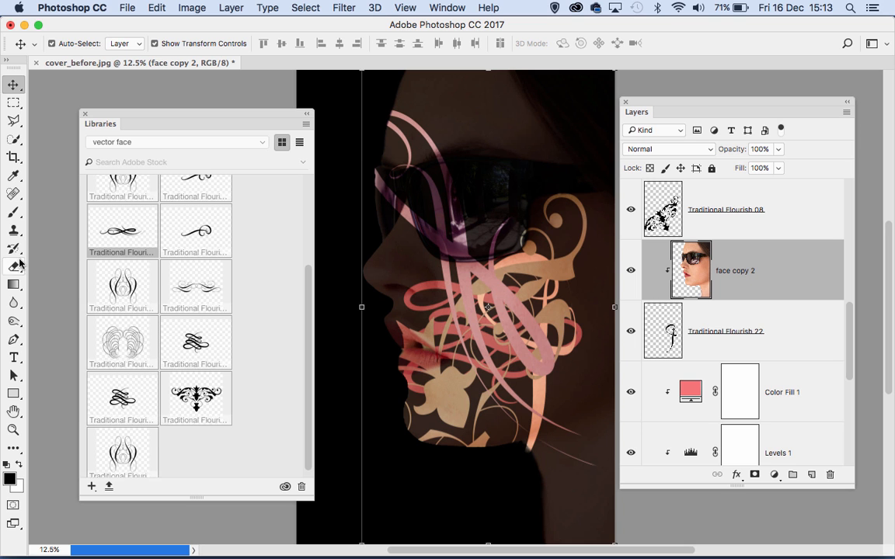
click(13, 231)
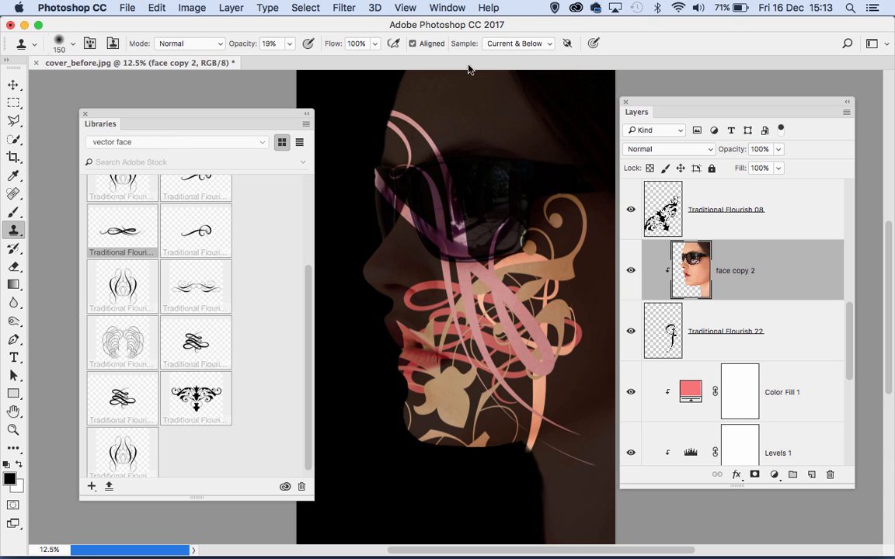
click(458, 43)
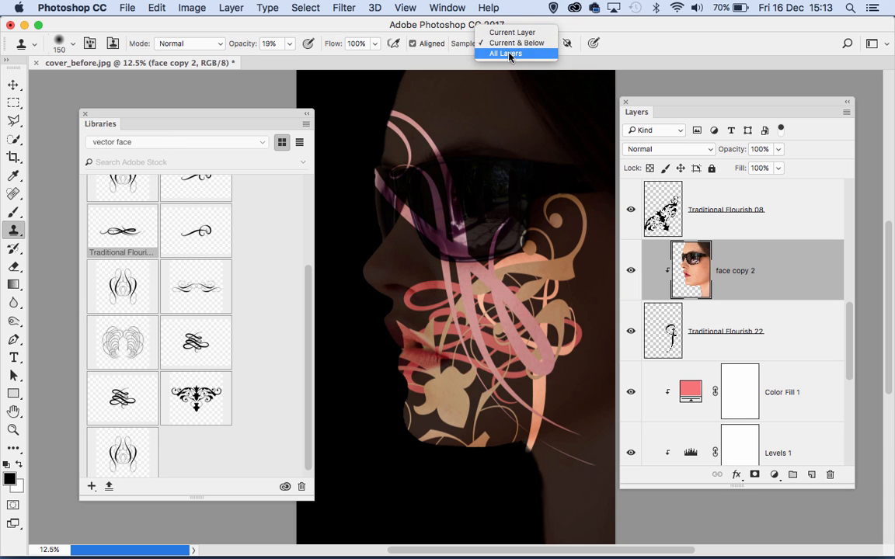
click(483, 31)
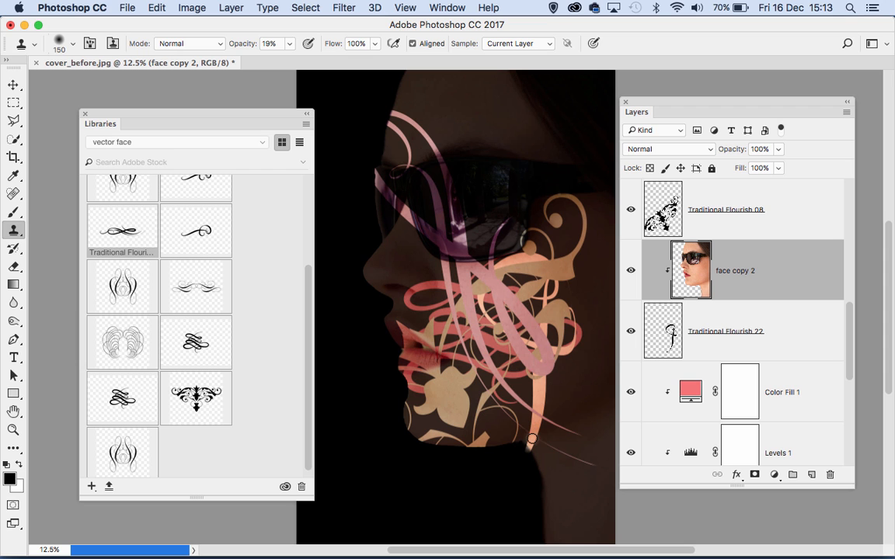
drag(236, 44, 378, 45)
mouse_move(531, 446)
mouse_down()
mouse_move(499, 480)
mouse_move(520, 468)
mouse_up()
mouse_move(512, 480)
mouse_down()
mouse_move(492, 493)
mouse_move(517, 468)
mouse_move(513, 483)
mouse_move(499, 487)
mouse_move(537, 400)
mouse_move(525, 454)
mouse_move(497, 490)
mouse_move(515, 469)
mouse_move(580, 319)
mouse_up()
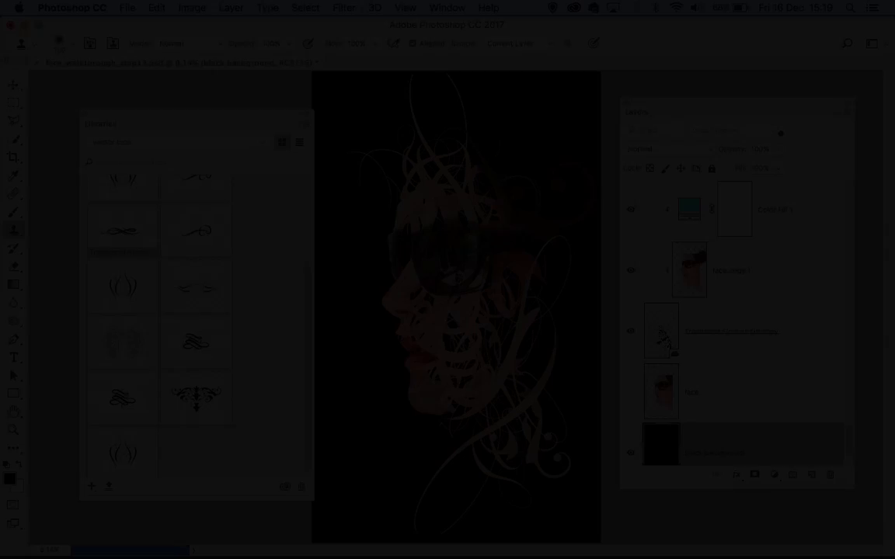
- Examine the layer stack of face_walkthrough_step13.psd from the black background up to Color Fill 1 copy 8
scroll(849, 444, up, 1)
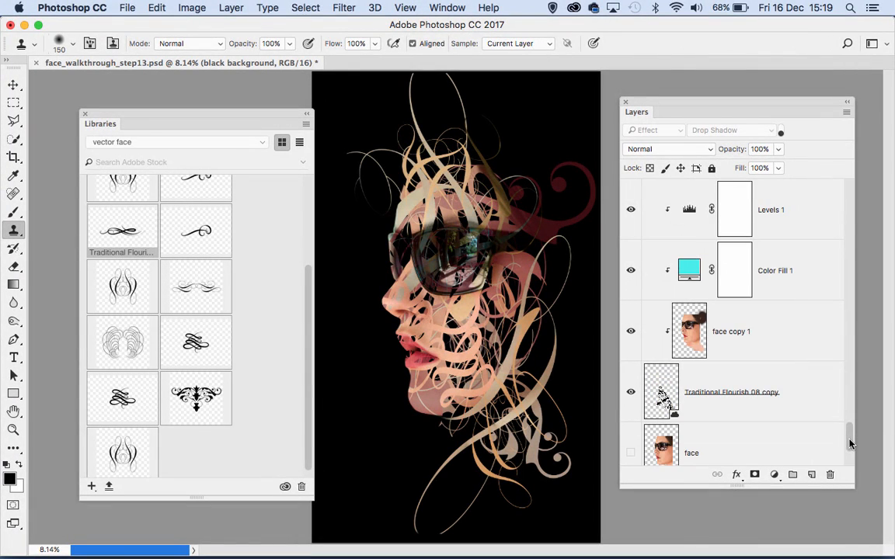
scroll(849, 441, up, 1)
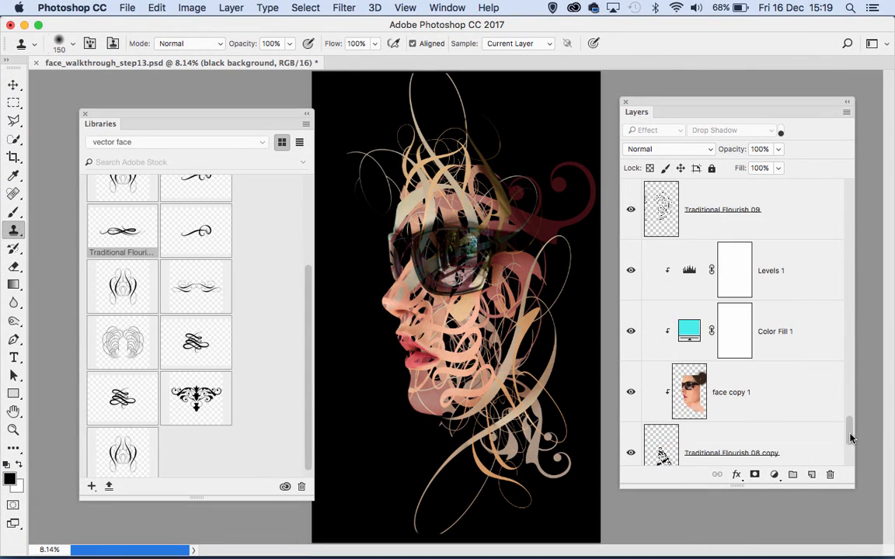
scroll(850, 434, up, 3)
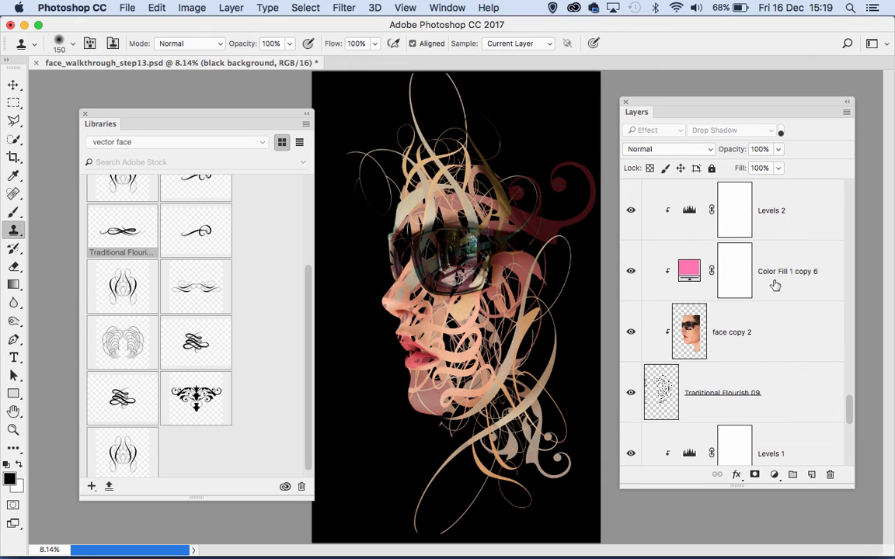
scroll(778, 287, up, 1)
scroll(780, 295, up, 5)
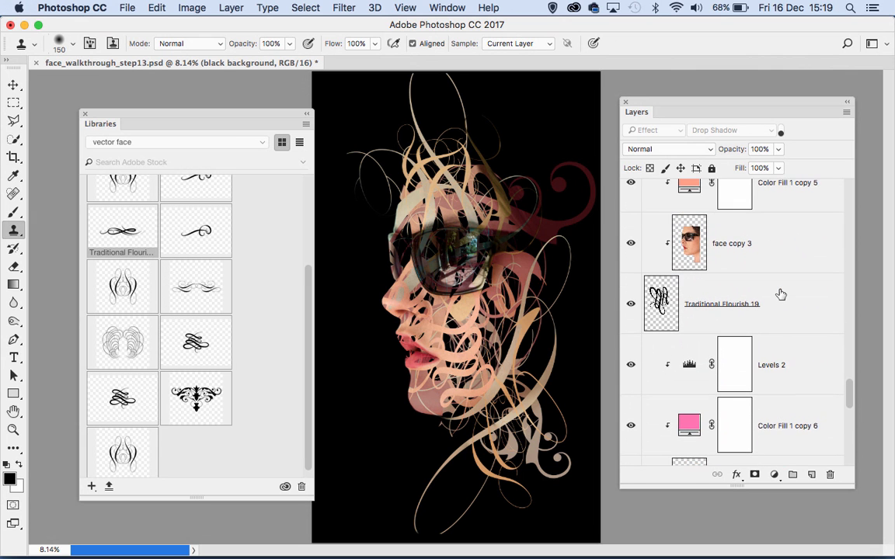
scroll(780, 294, up, 5)
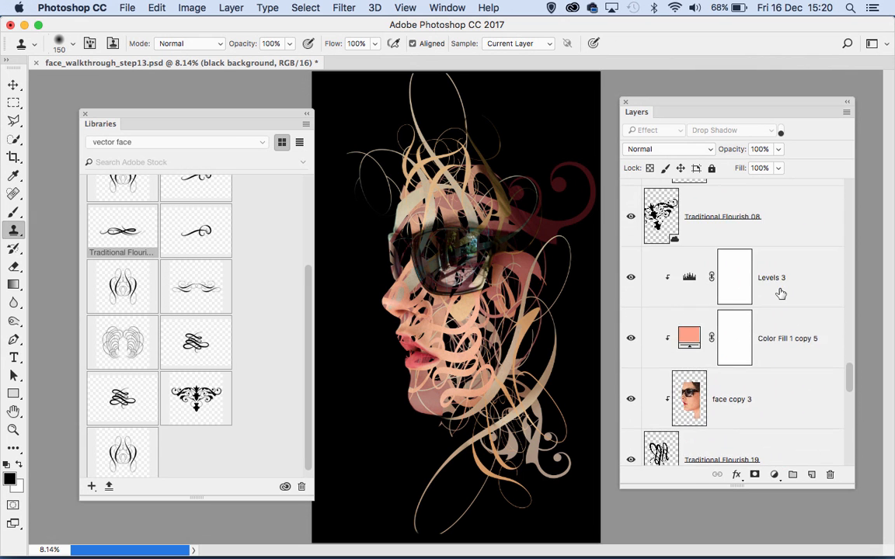
scroll(781, 293, up, 10)
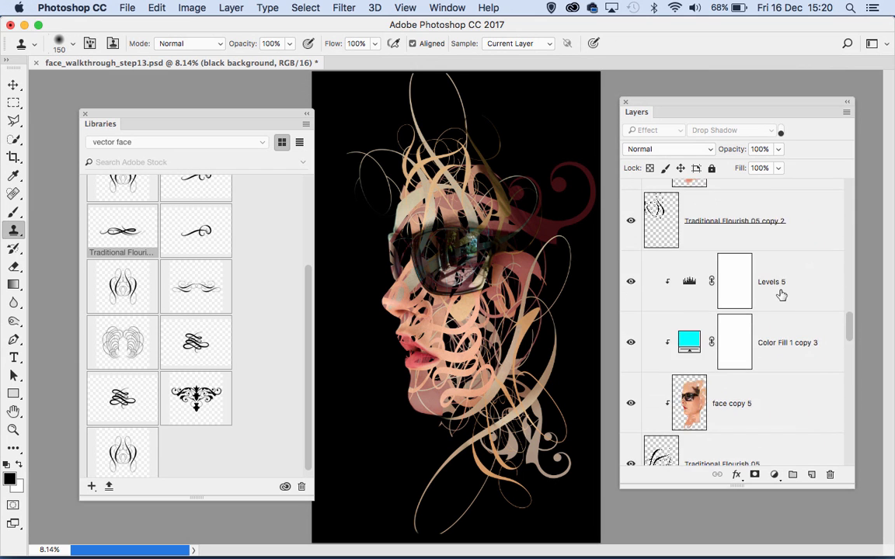
scroll(781, 293, up, 4)
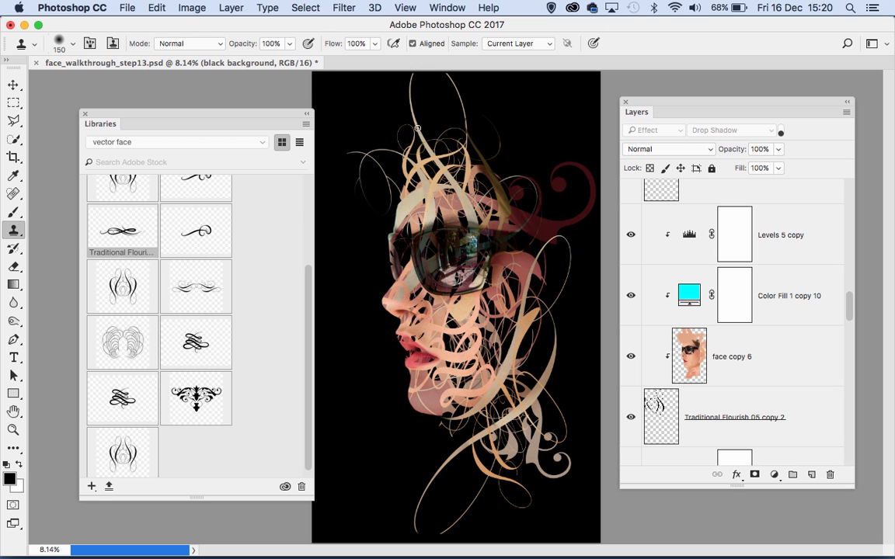
scroll(777, 319, up, 5)
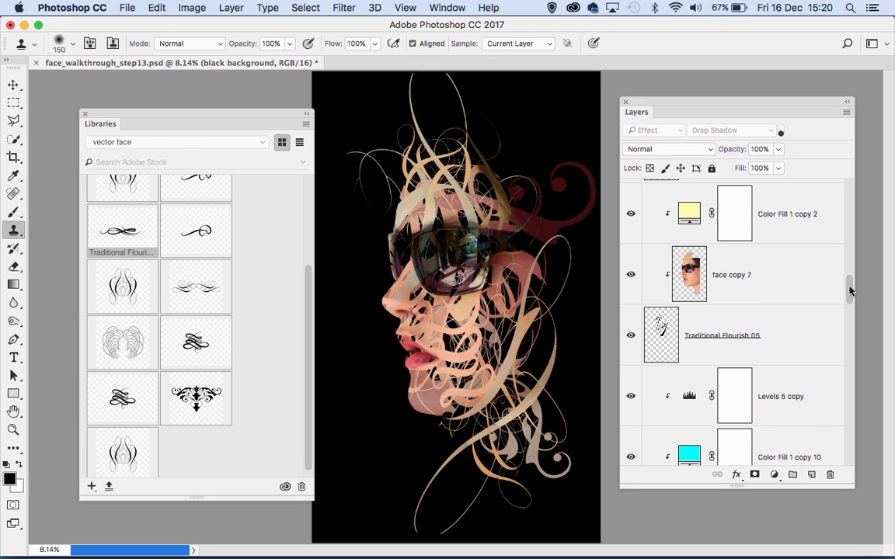
drag(849, 290, 848, 196)
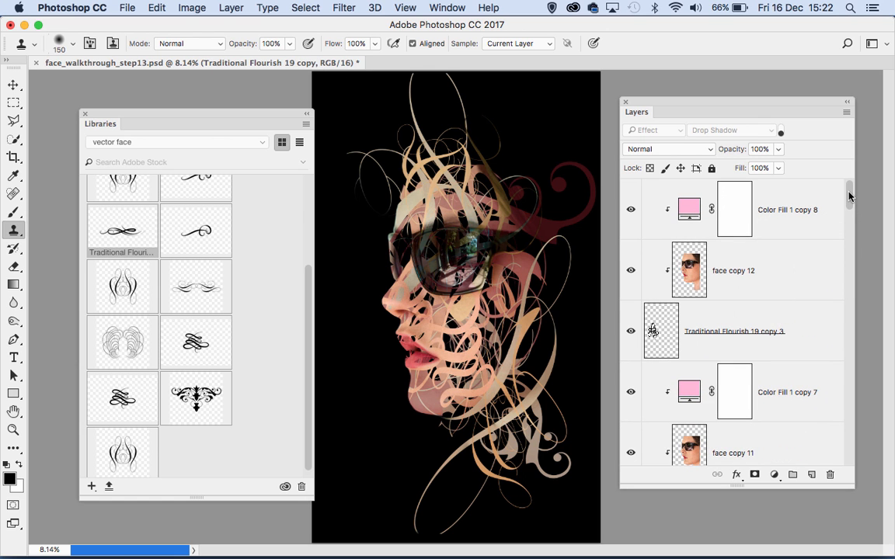
- Add a Drop Shadow layer style to Traditional Flourish 08, keeping the artwork unobstructed
drag(851, 197, 857, 357)
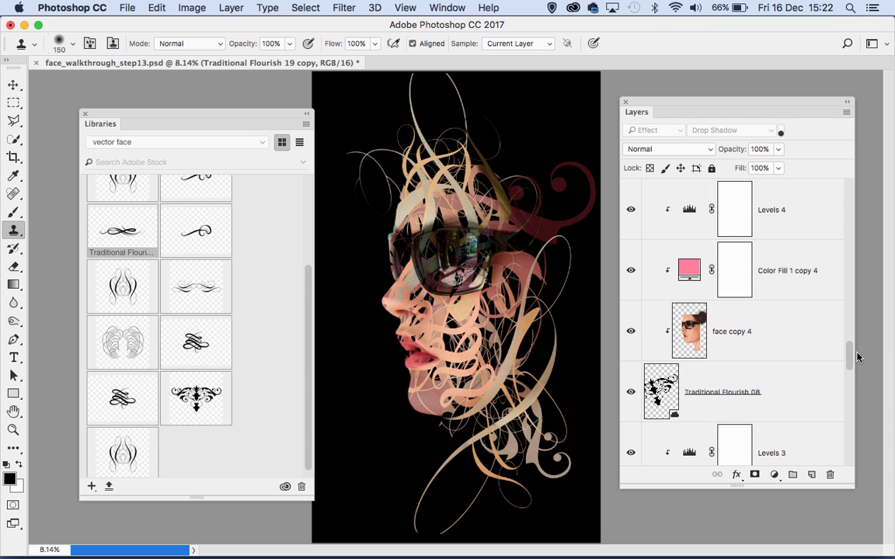
click(690, 385)
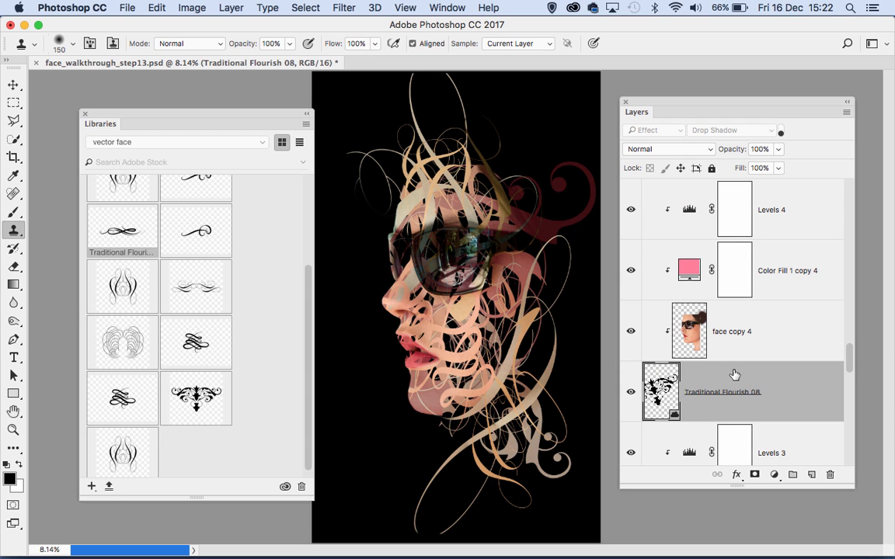
double_click(788, 383)
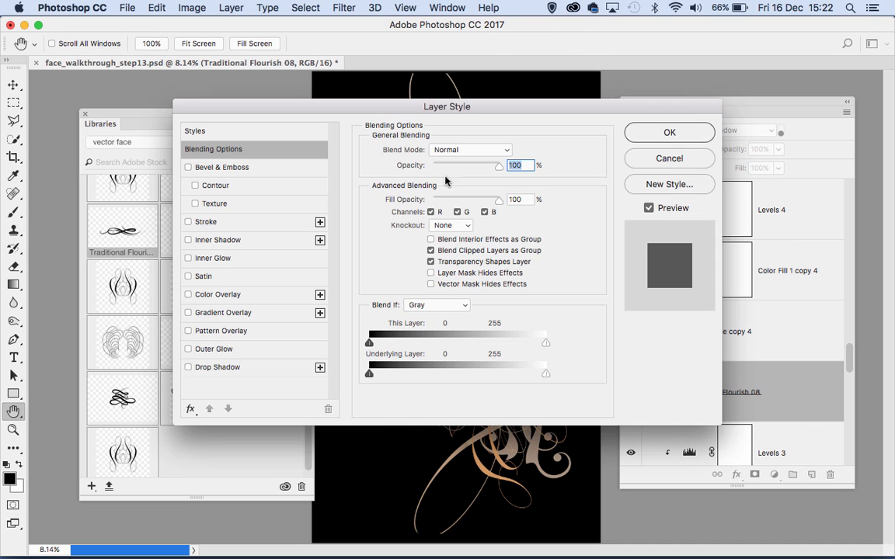
click(216, 369)
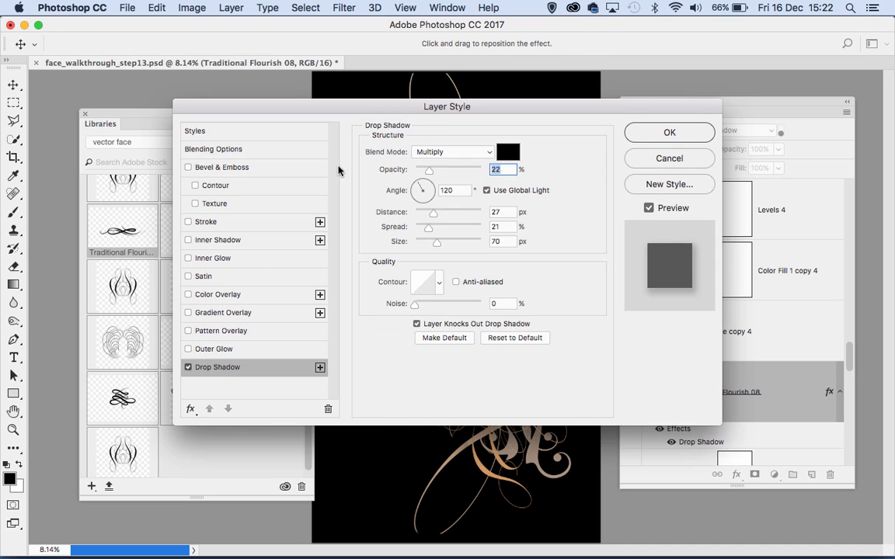
drag(401, 111, 789, 138)
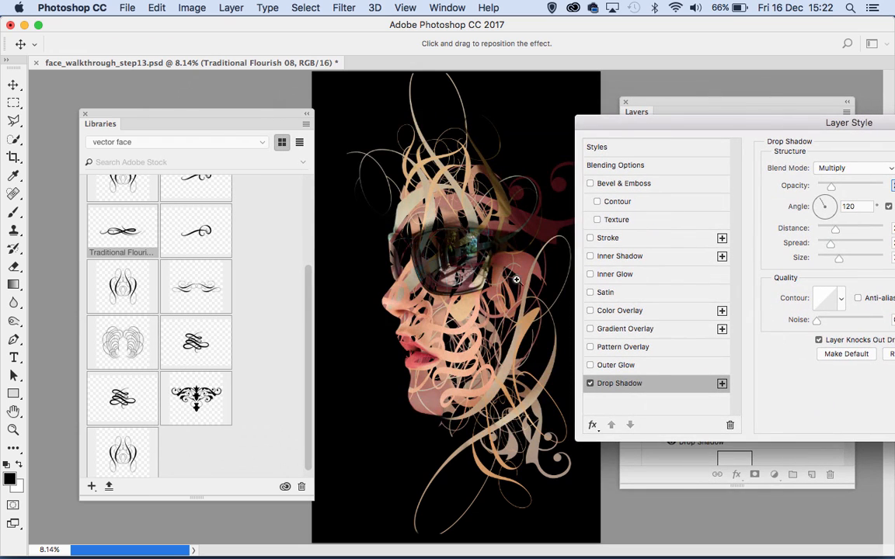
- Compare the cheek flourishes up close with the drop shadow off and on
scroll(515, 279, up, 10)
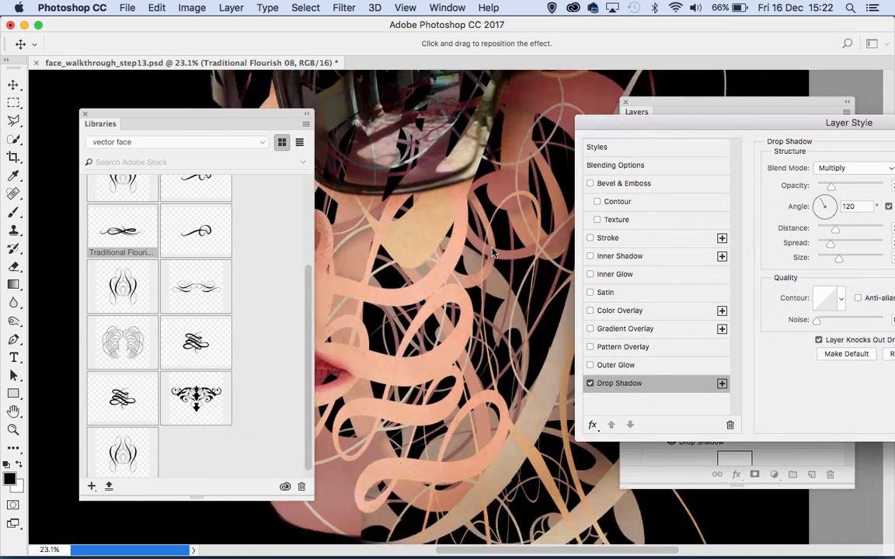
scroll(492, 250, down, 5)
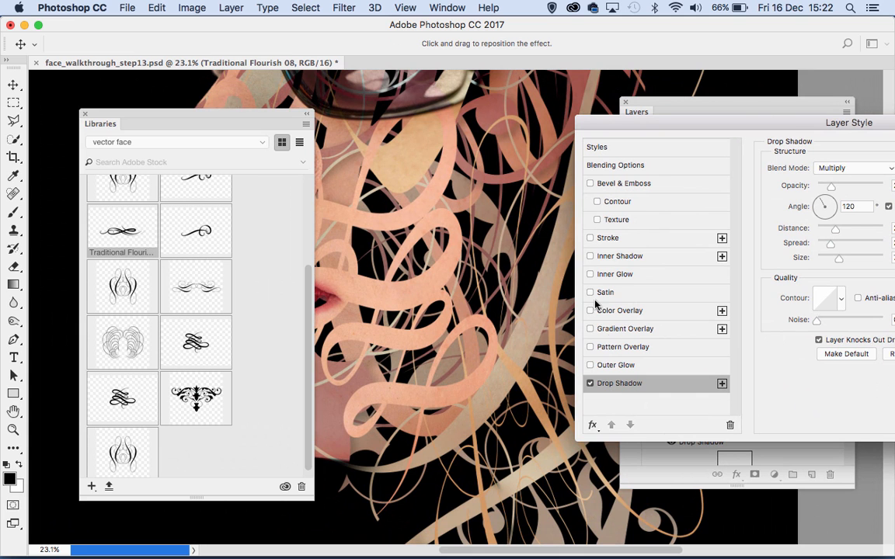
click(590, 383)
click(590, 383)
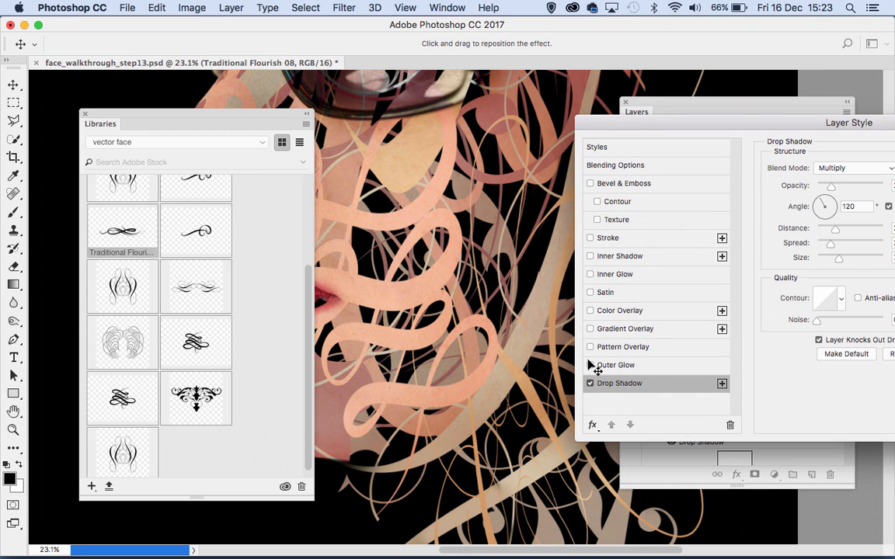
scroll(466, 127, up, 4)
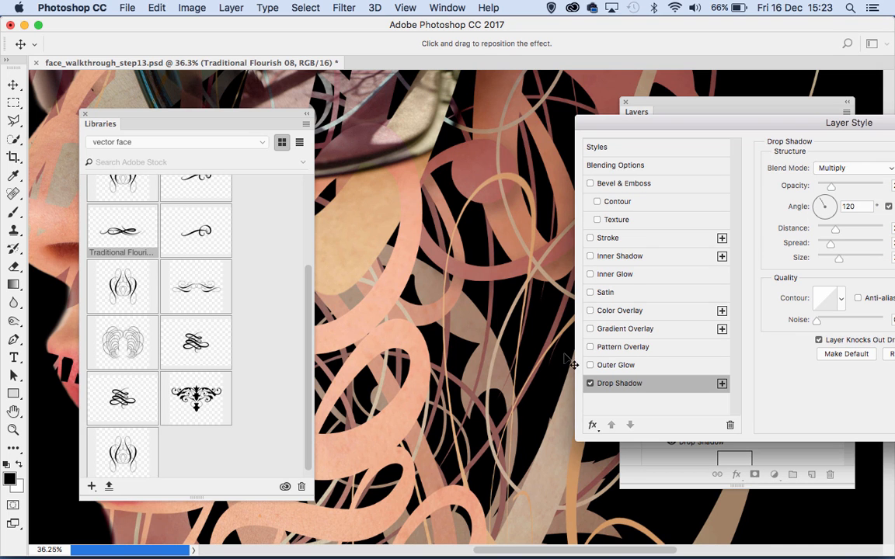
click(590, 384)
click(590, 384)
- Adjust and apply the drop shadow with 30% opacity, a 121° angle and a 24 px distance
drag(519, 198, 460, 248)
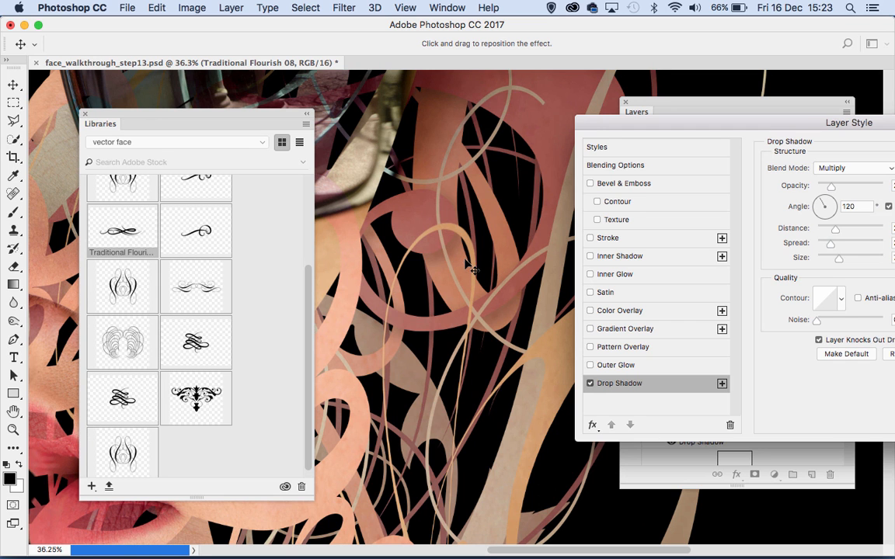
mouse_move(468, 251)
mouse_down()
mouse_move(521, 269)
mouse_move(461, 266)
mouse_up()
drag(831, 187, 893, 191)
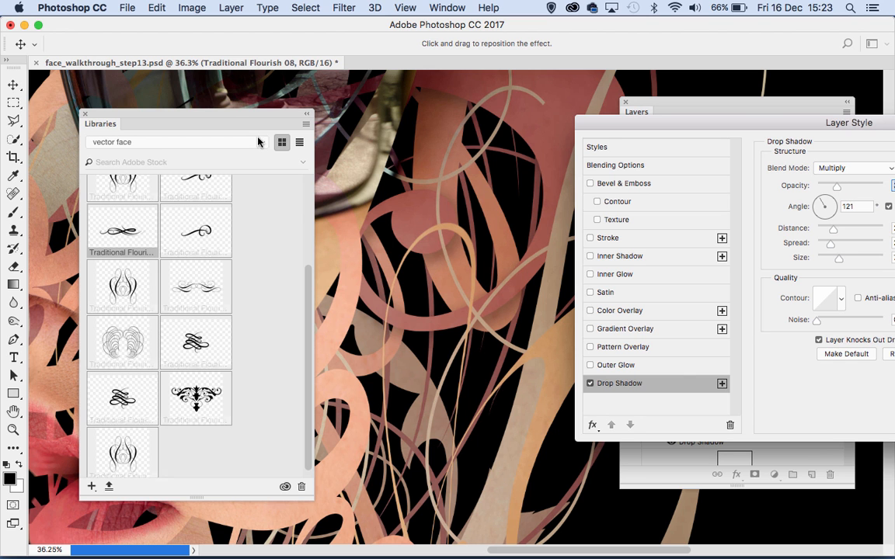
drag(233, 122, 47, 260)
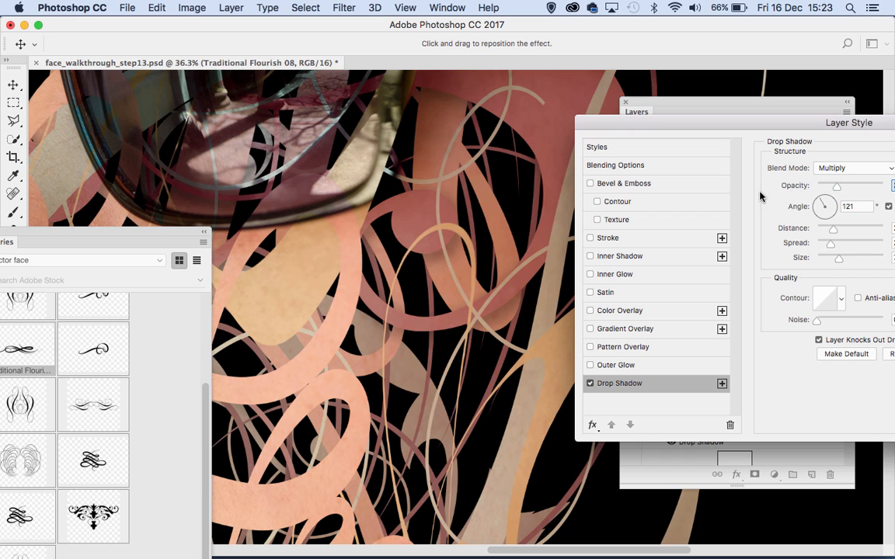
mouse_move(838, 188)
mouse_down()
mouse_move(845, 190)
mouse_move(836, 188)
mouse_up()
drag(777, 123, 624, 129)
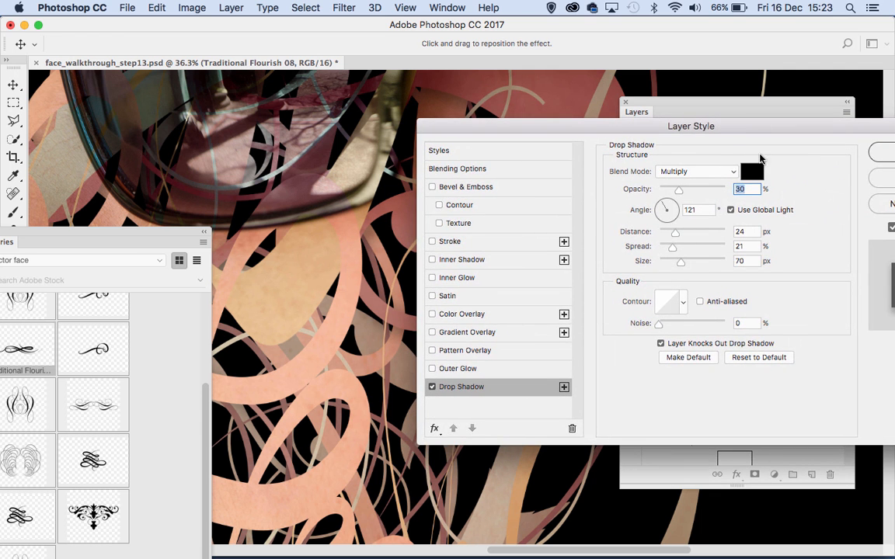
key(Return)
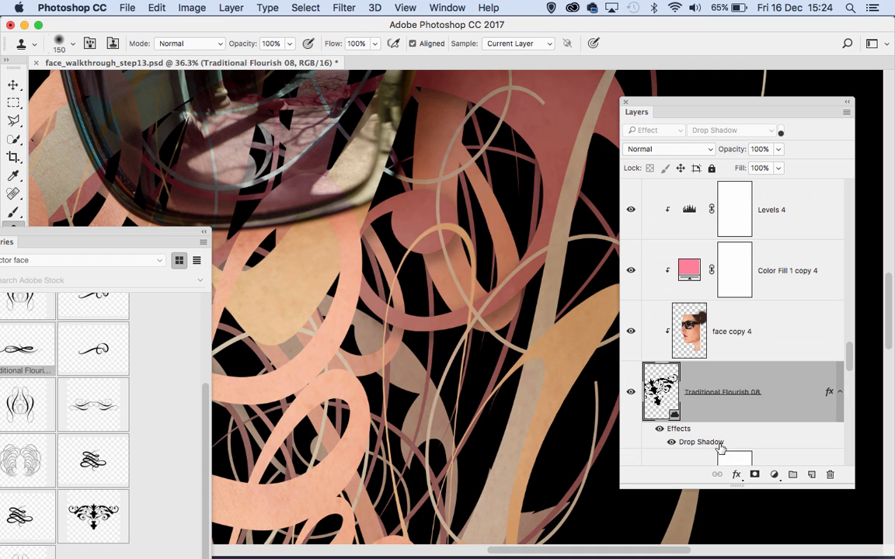
- Copy the drop shadow from Traditional Flourish 08 onto the Traditional Flourish 19 layer
scroll(720, 448, down, 5)
scroll(721, 420, down, 2)
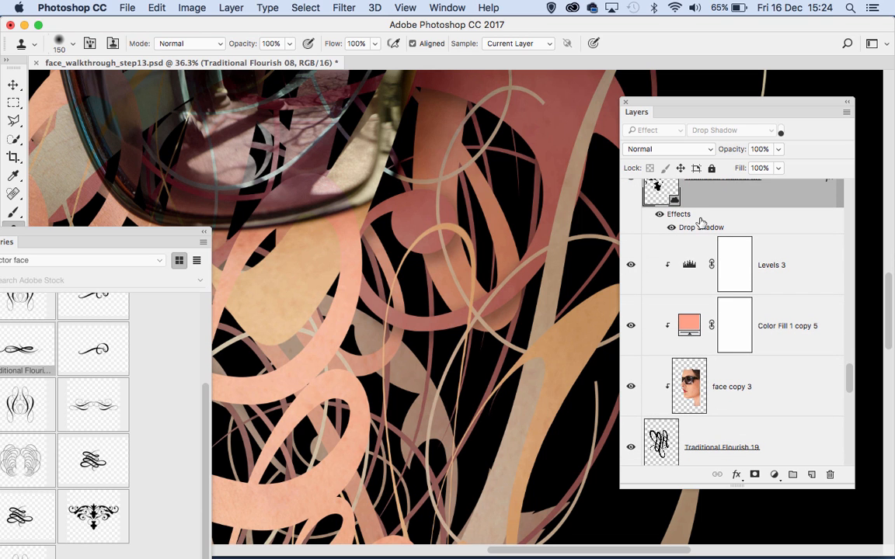
drag(701, 230, 729, 430)
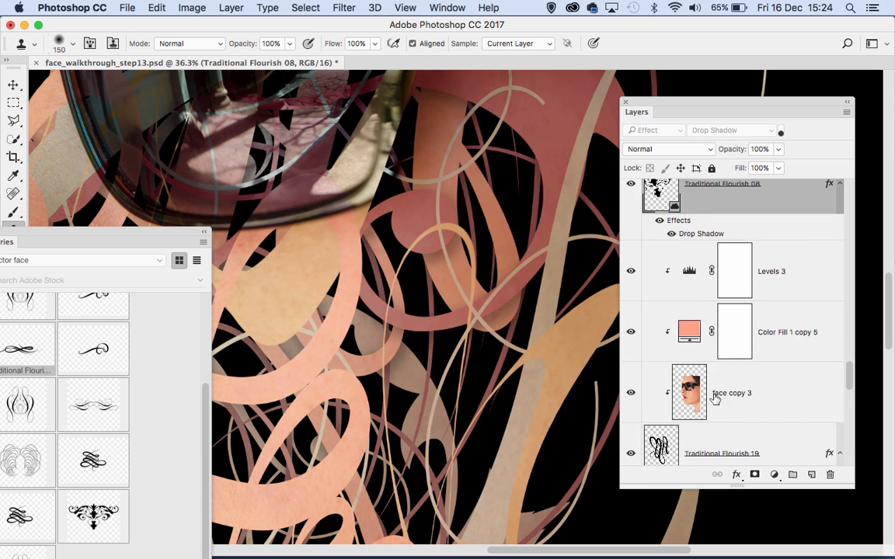
scroll(715, 398, down, 4)
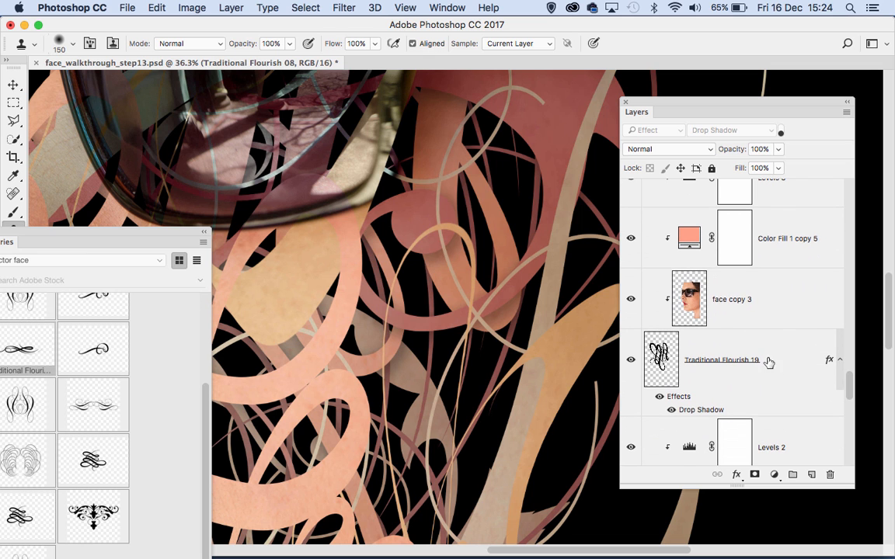
- Set the layer thumbnail size to None so more of the layer stack fits in view
click(847, 115)
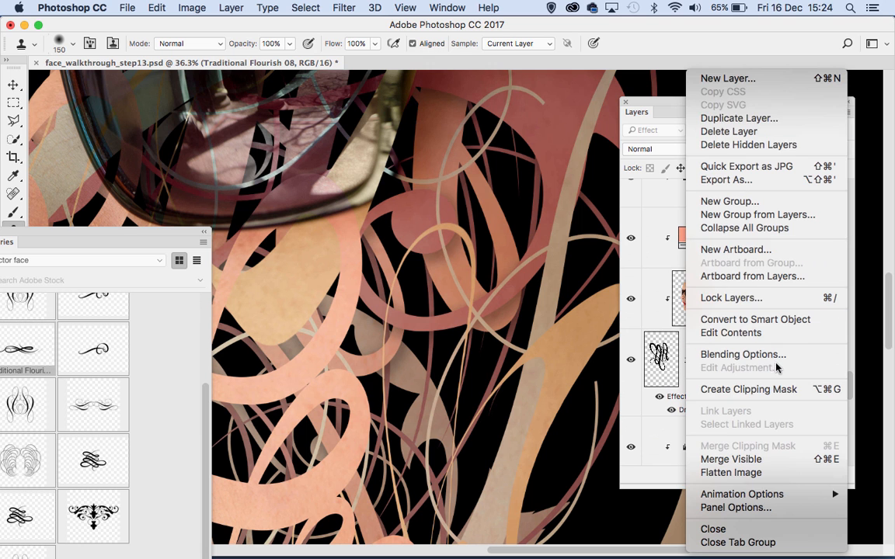
click(736, 507)
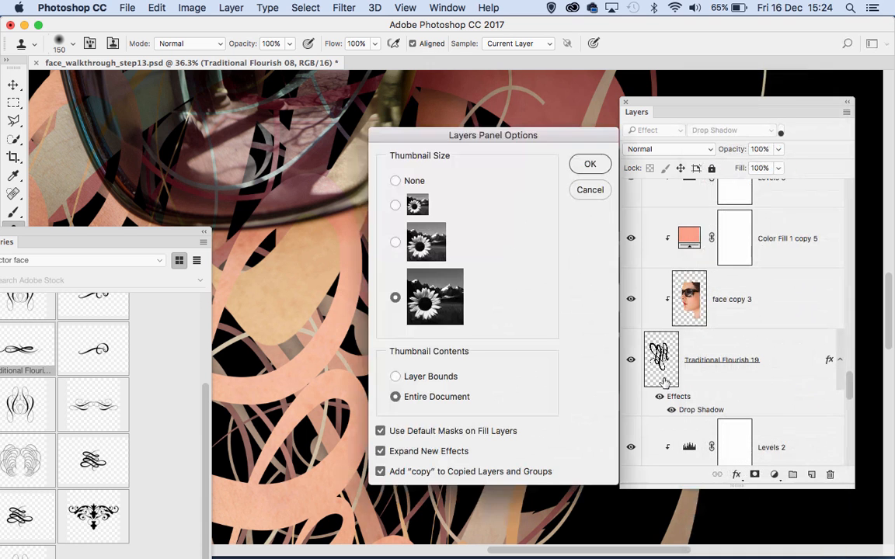
click(396, 181)
click(590, 164)
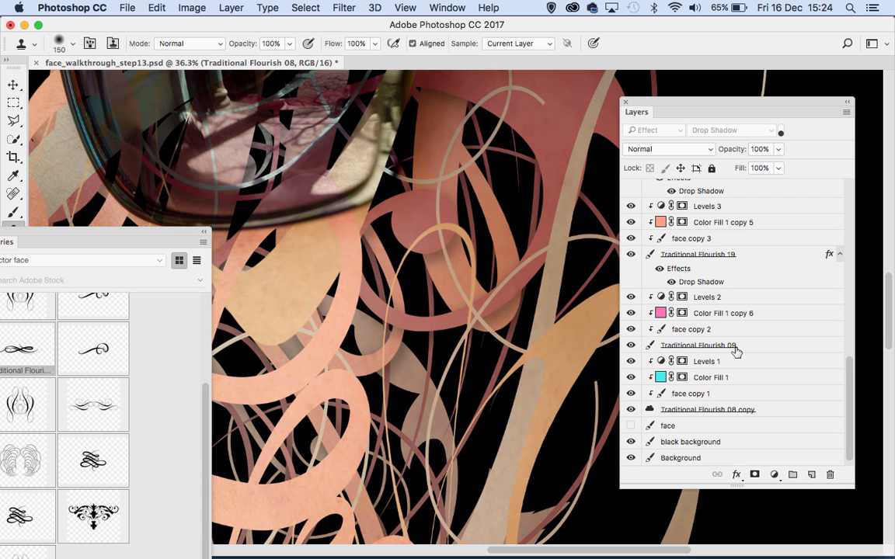
- Copy the drop shadow from Traditional Flourish 08 onto the Traditional Flourish 05 copy 2 layer
scroll(698, 295, up, 2)
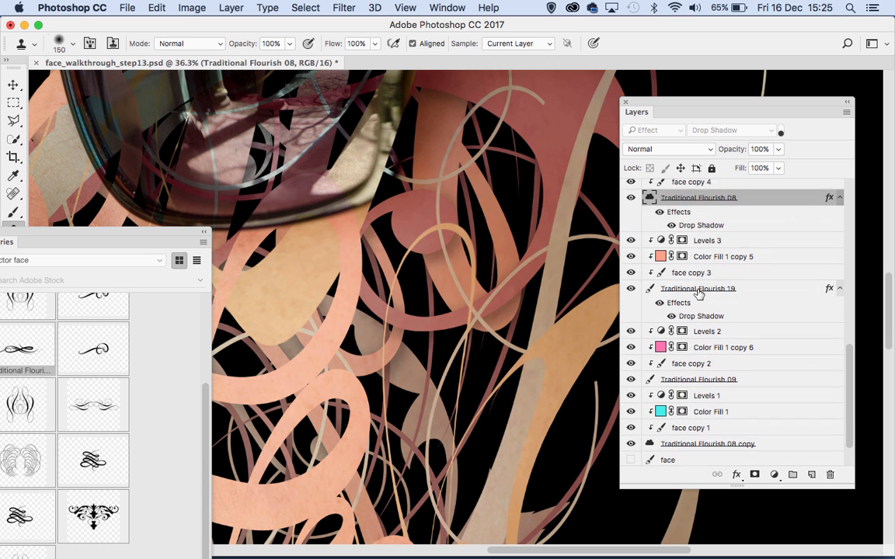
scroll(698, 294, up, 5)
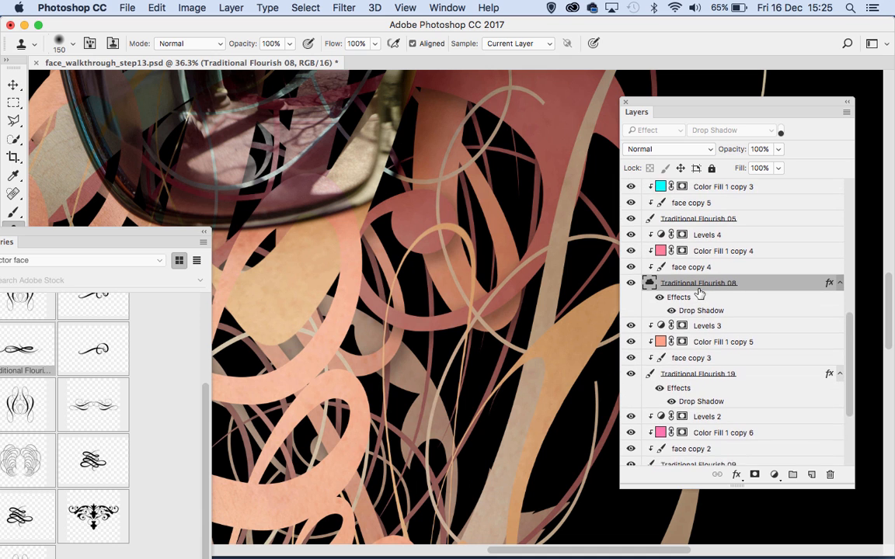
scroll(699, 295, up, 4)
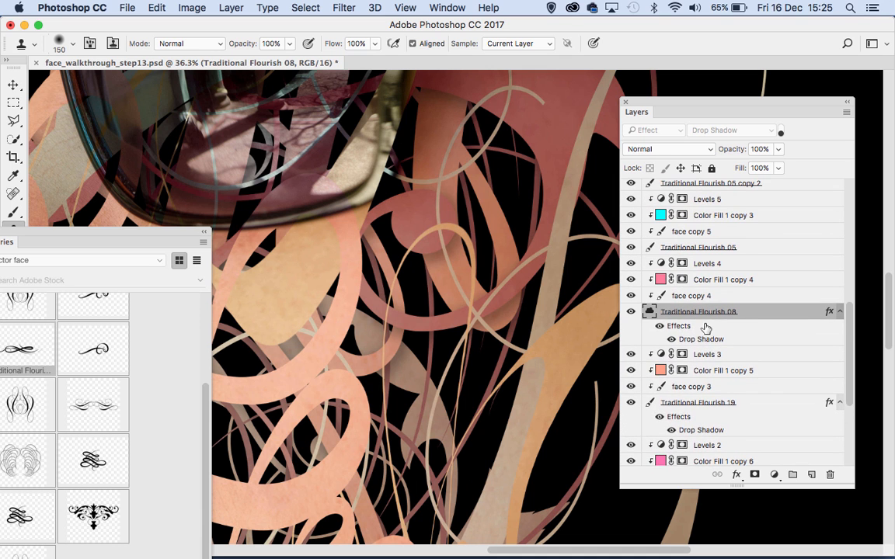
scroll(708, 373, down, 1)
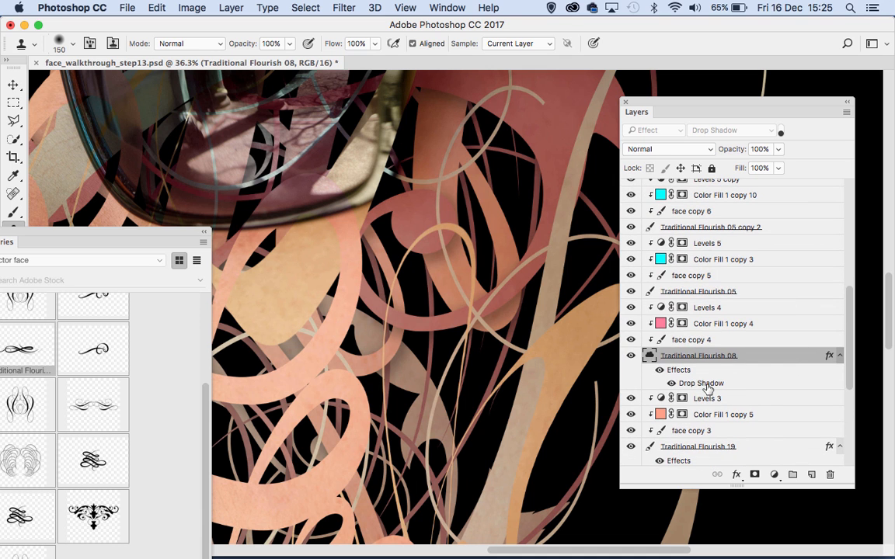
drag(704, 386, 698, 228)
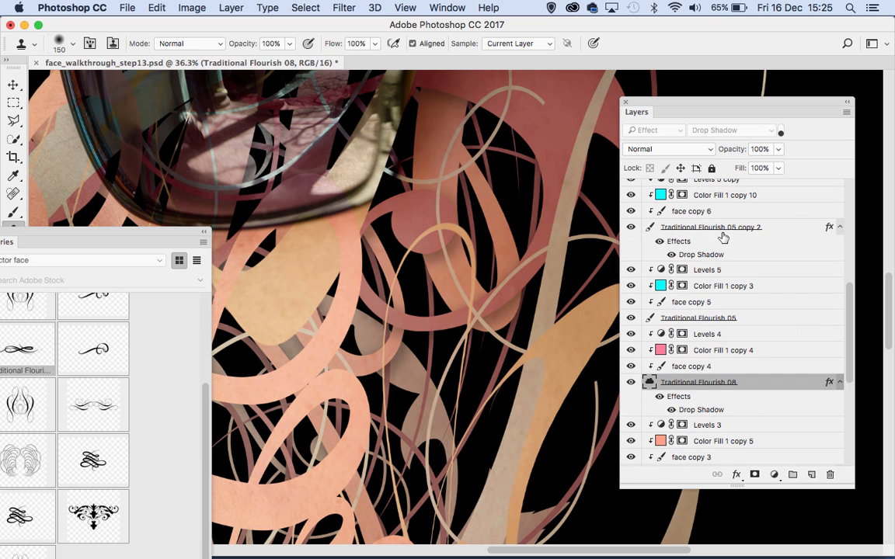
- Copy the same drop shadow onto the remaining flourish layers, up to Traditional Flourish 19 copy 3
scroll(720, 248, up, 6)
drag(703, 365, 705, 317)
key(alt+bracketright)
key(alt+bracketright)
key(alt+bracketright)
key(alt+bracketright)
key(alt+bracketright)
key(alt+bracketright)
key(alt+bracketright)
key(alt+bracketright)
key(alt+bracketright)
key(alt+bracketright)
key(alt+bracketright)
key(alt+bracketright)
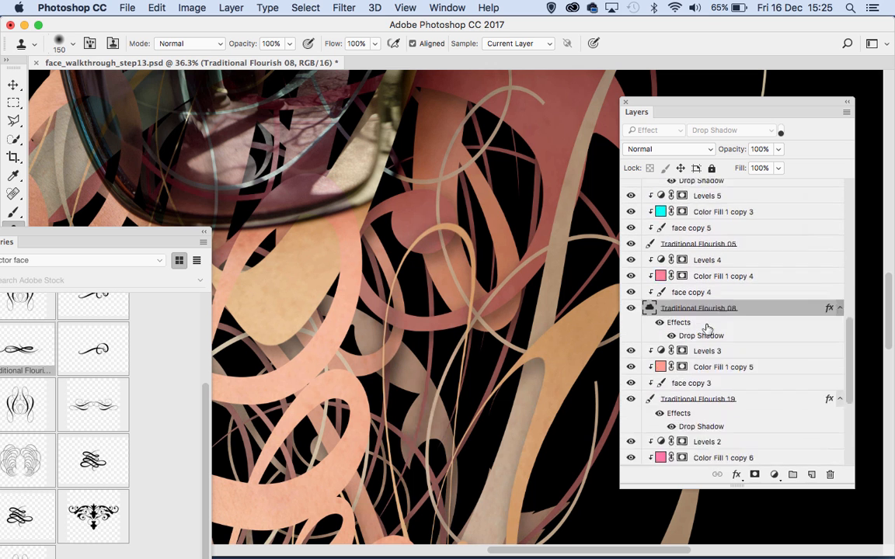
key(alt+bracketright)
key(alt+bracketright)
key(alt+bracketright)
key(alt+bracketright)
key(alt+bracketright)
key(alt+bracketright)
key(alt+bracketright)
key(alt+bracketright)
key(alt+bracketright)
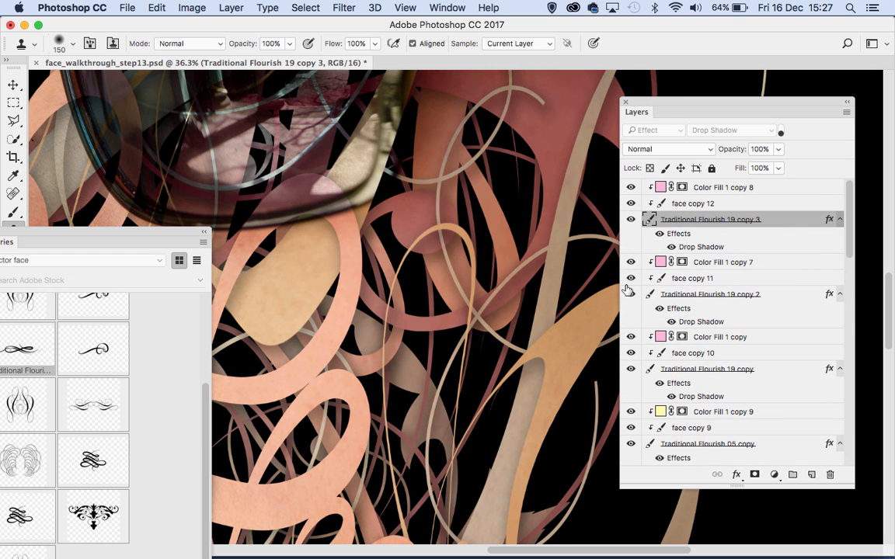
- Compare the portrait before and after the copied drop shadows using the History states, both fitted to view and closer up
key(super+0)
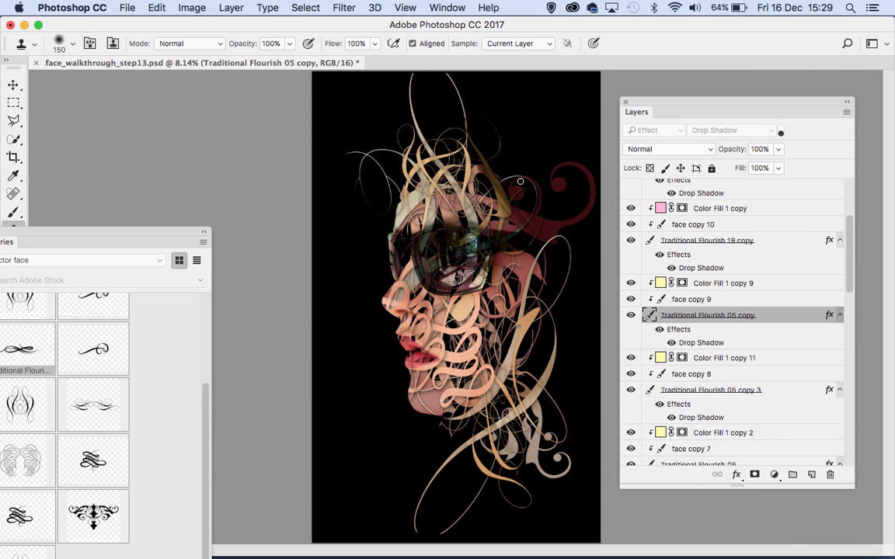
click(432, 8)
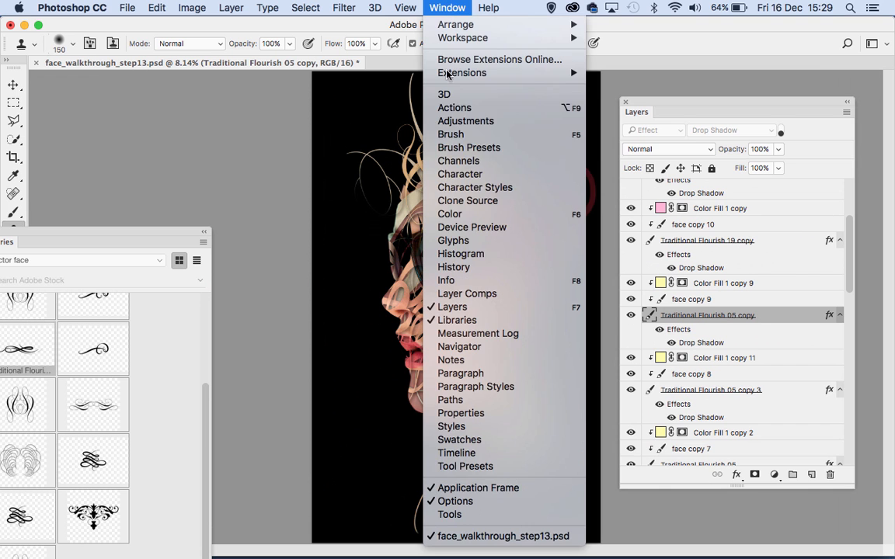
click(454, 267)
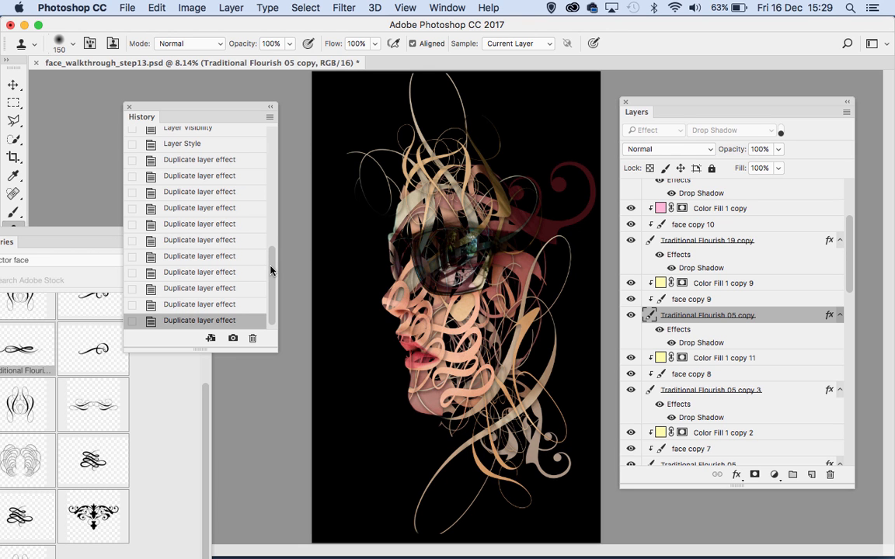
click(166, 128)
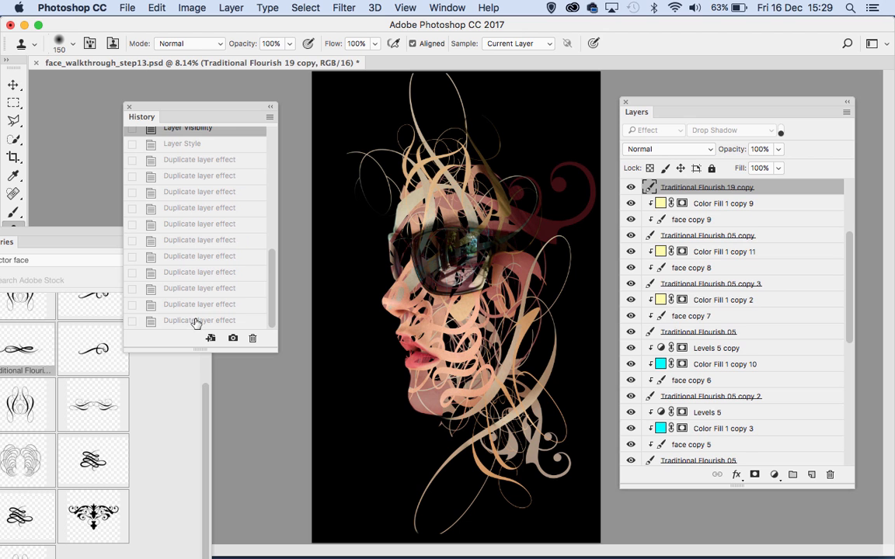
click(196, 320)
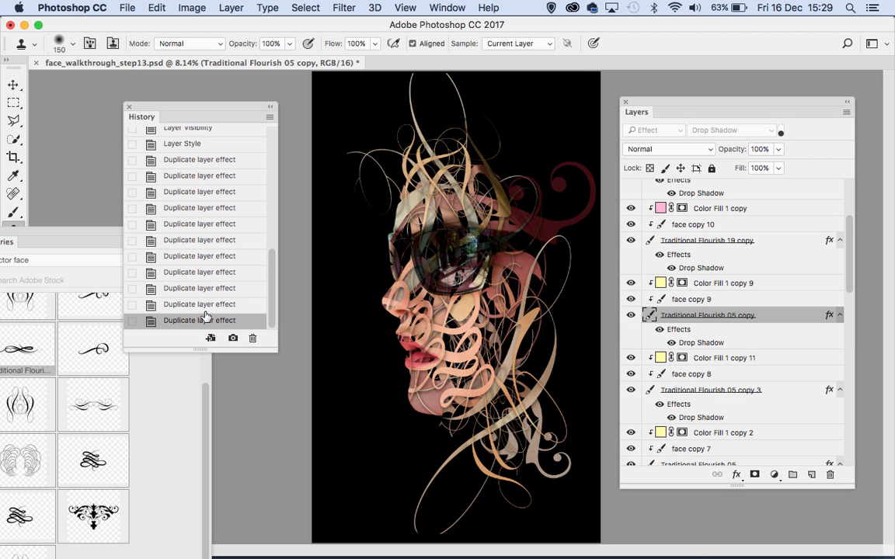
key(super+plus)
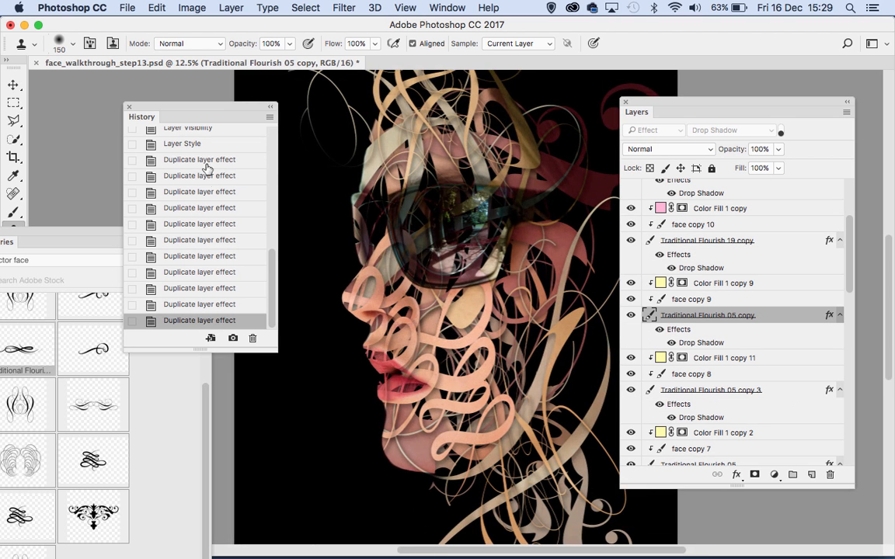
click(192, 128)
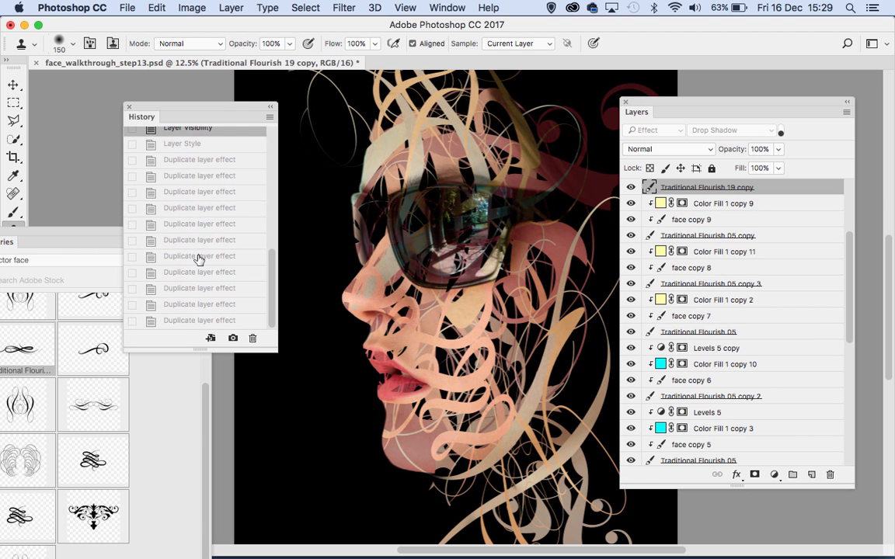
click(185, 322)
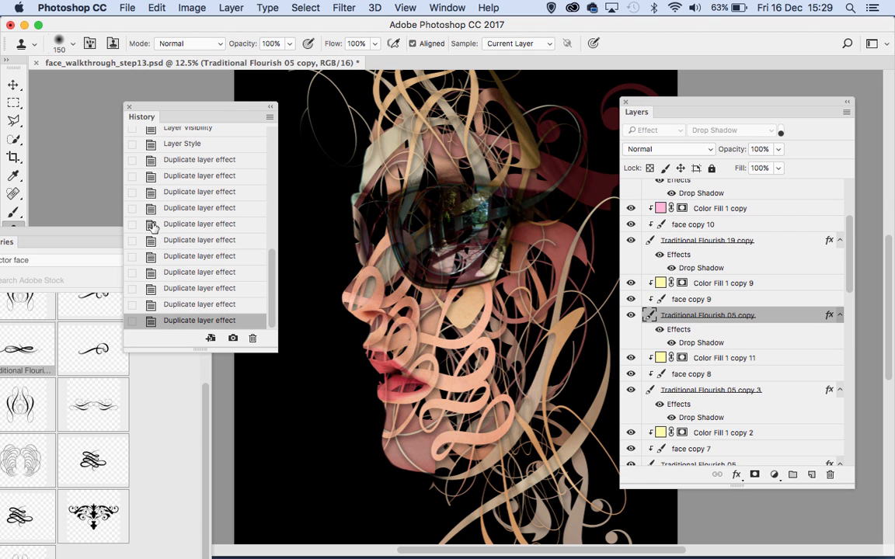
click(600, 241)
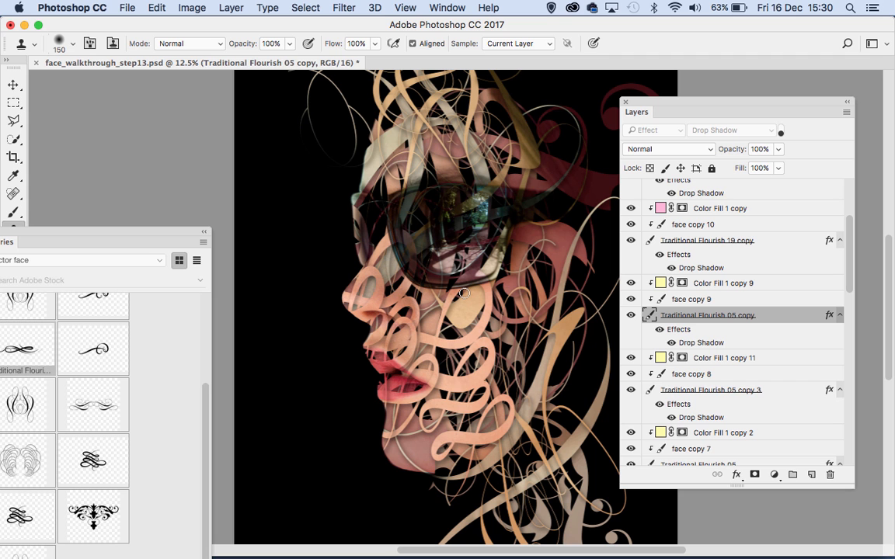
- Set the layer thumbnails back to the largest size
scroll(828, 221, up, 5)
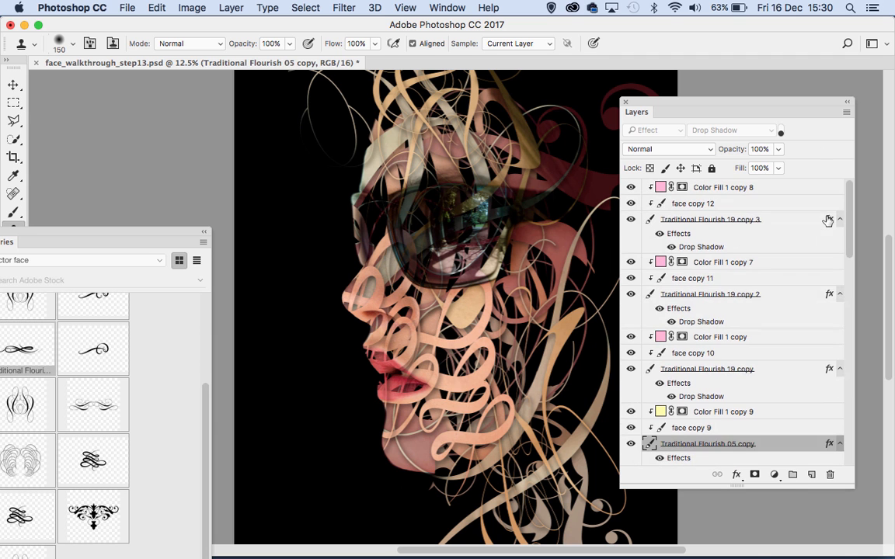
click(845, 112)
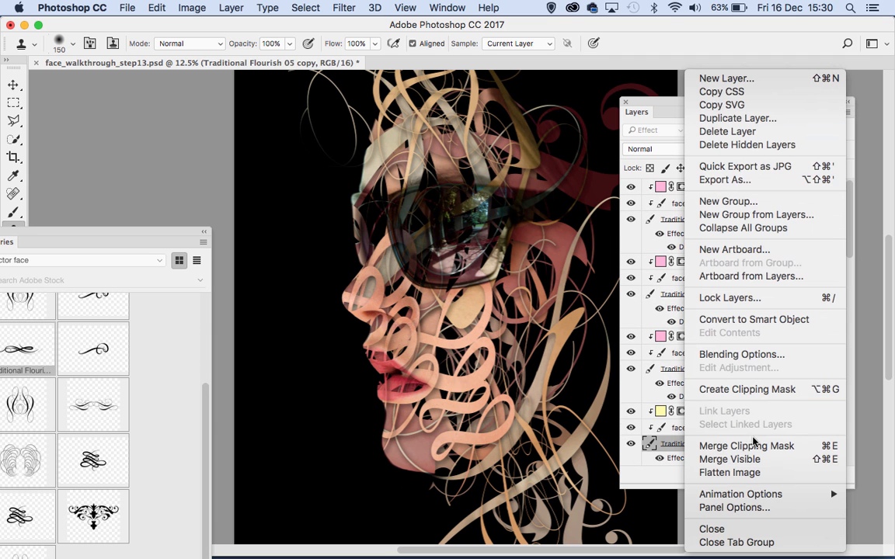
click(737, 508)
click(396, 299)
click(590, 164)
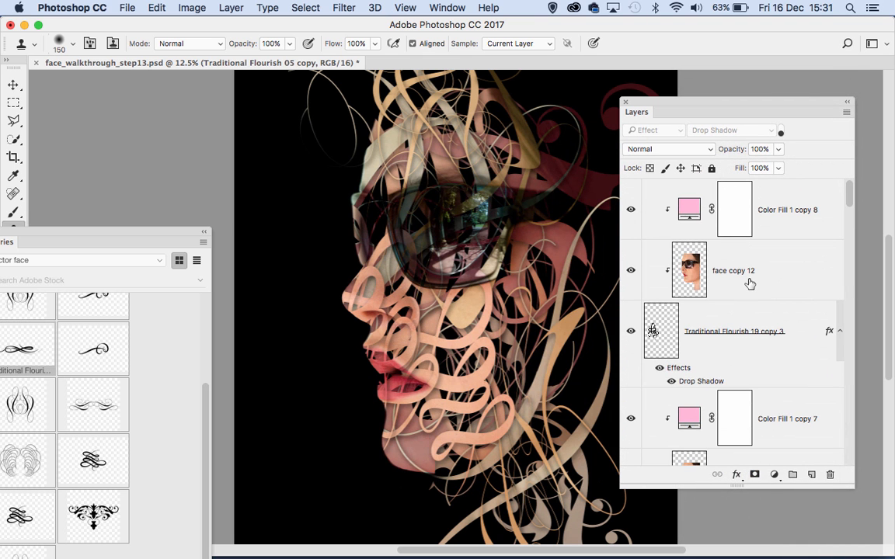
- Duplicate the face copy 12 layer, unclipped, to the very top of the layer stack
click(726, 252)
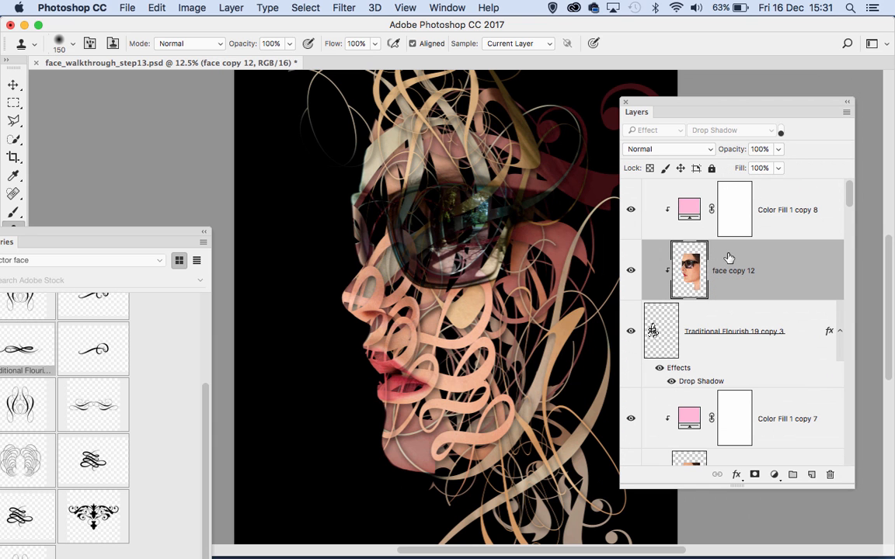
drag(768, 256, 777, 190)
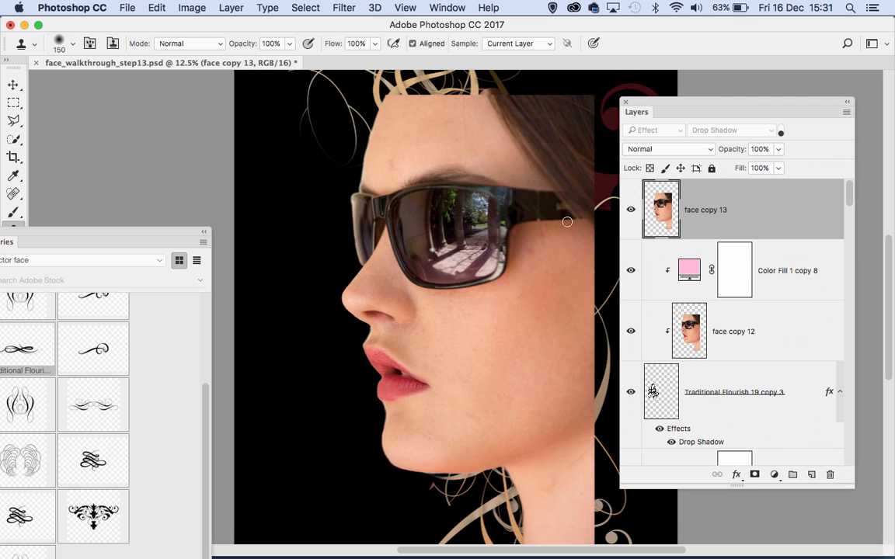
- Select the sunglasses on the top face layer with the Quick Selection tool and add a layer mask from the selection
click(11, 141)
click(81, 138)
click(155, 44)
mouse_move(423, 206)
mouse_down()
mouse_move(439, 228)
mouse_move(457, 232)
mouse_move(487, 209)
mouse_move(547, 208)
mouse_up()
key(bracketleft)
key(bracketleft)
mouse_move(448, 217)
mouse_down()
mouse_move(444, 229)
mouse_move(469, 245)
mouse_move(433, 225)
mouse_up()
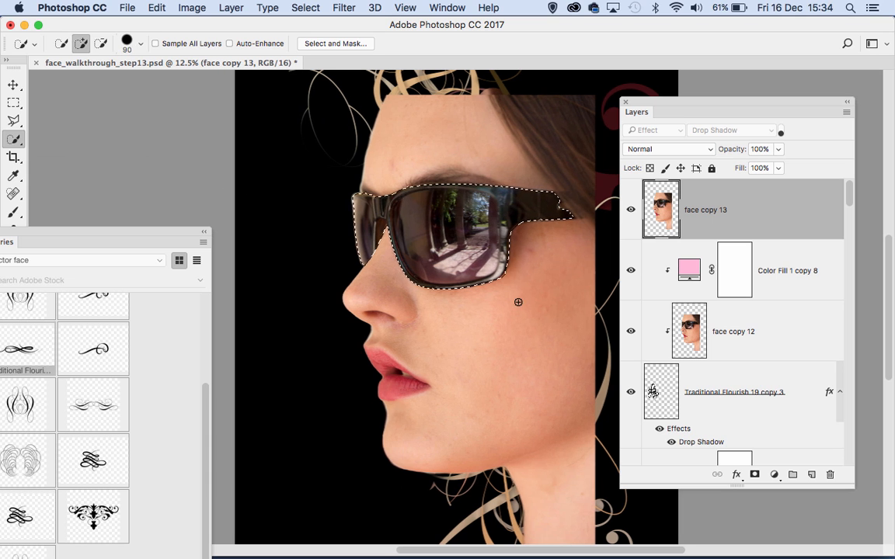
click(754, 476)
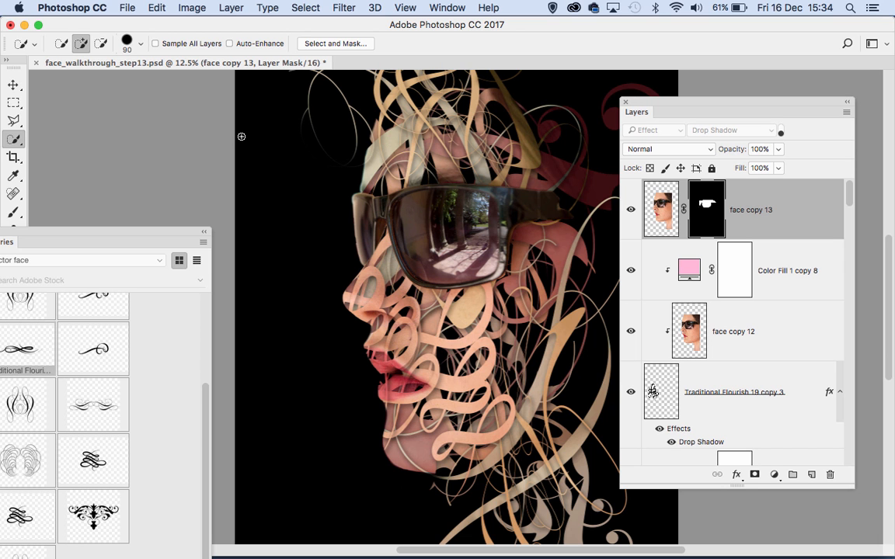
- Close the Libraries panel and trace a closed Pen path around the inner edge of the large sunglasses lens
drag(81, 231, 255, 170)
click(157, 169)
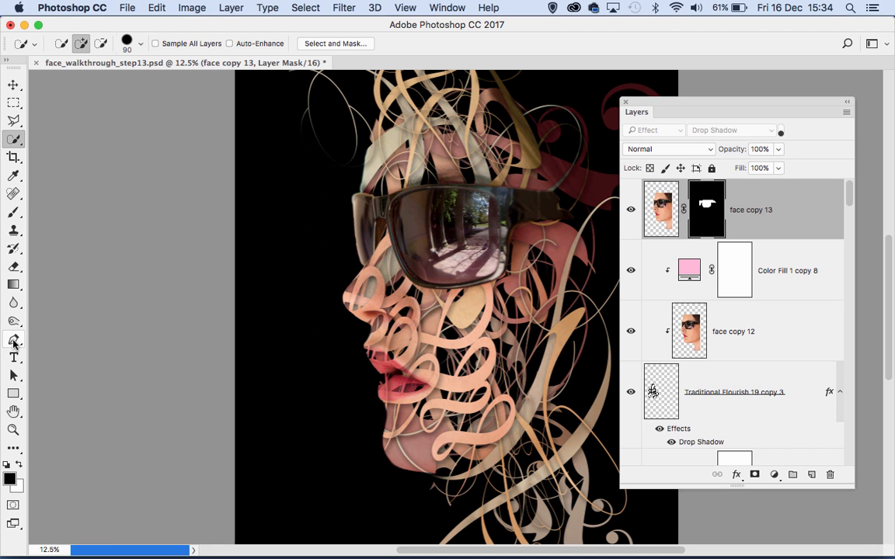
click(13, 341)
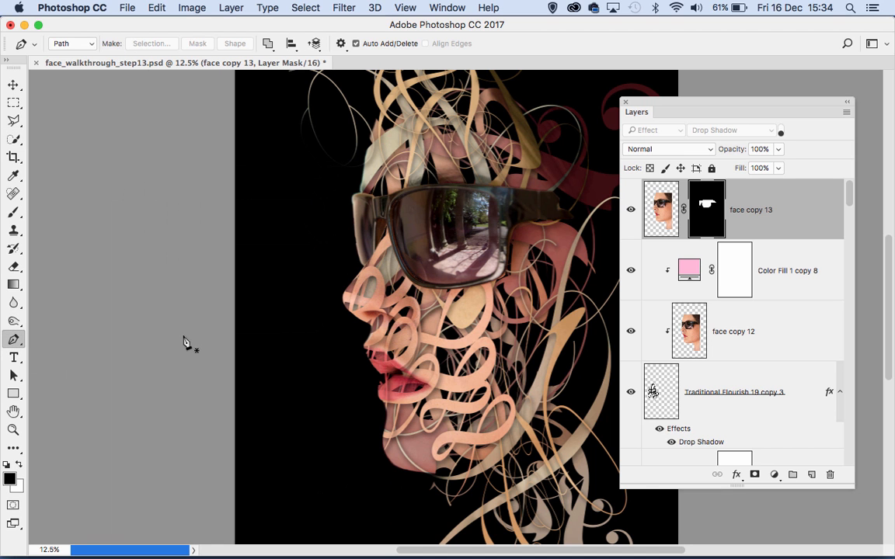
key(super+equal)
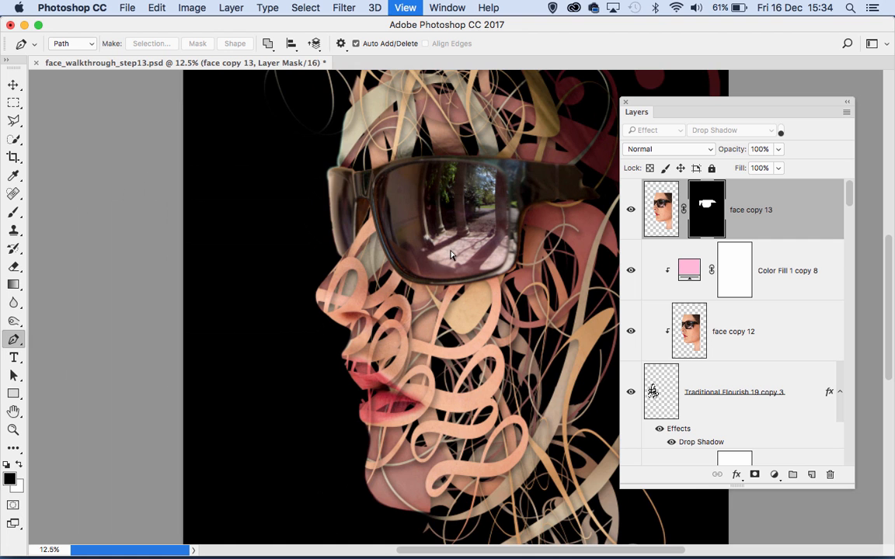
key(super+equal)
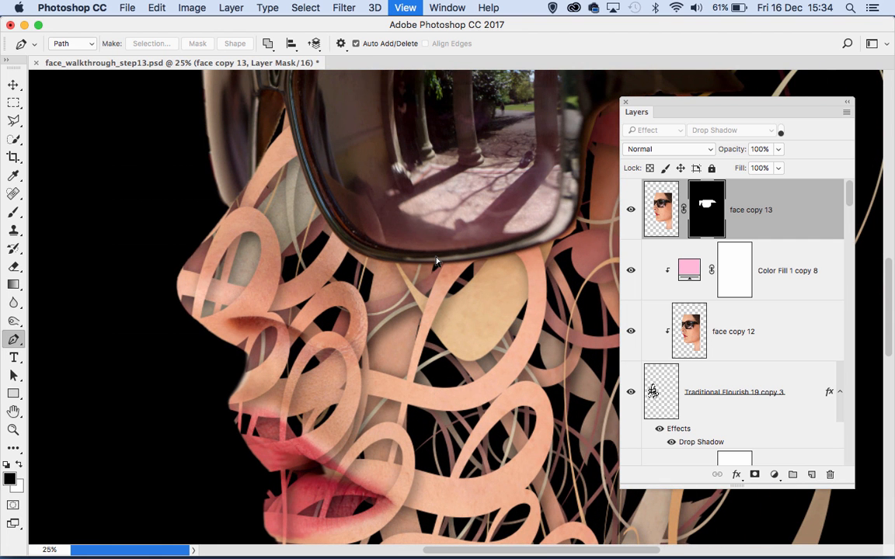
key(super+equal)
drag(447, 187, 437, 360)
drag(280, 310, 287, 325)
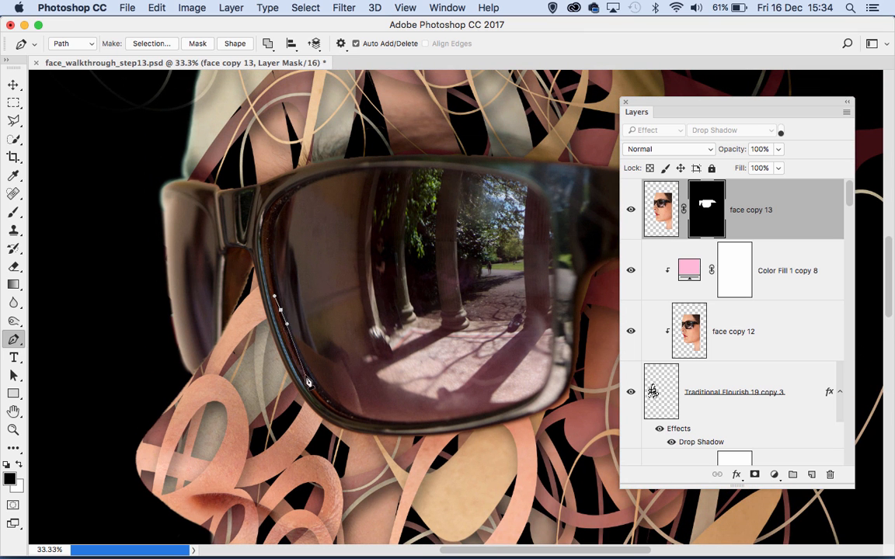
drag(313, 382, 365, 420)
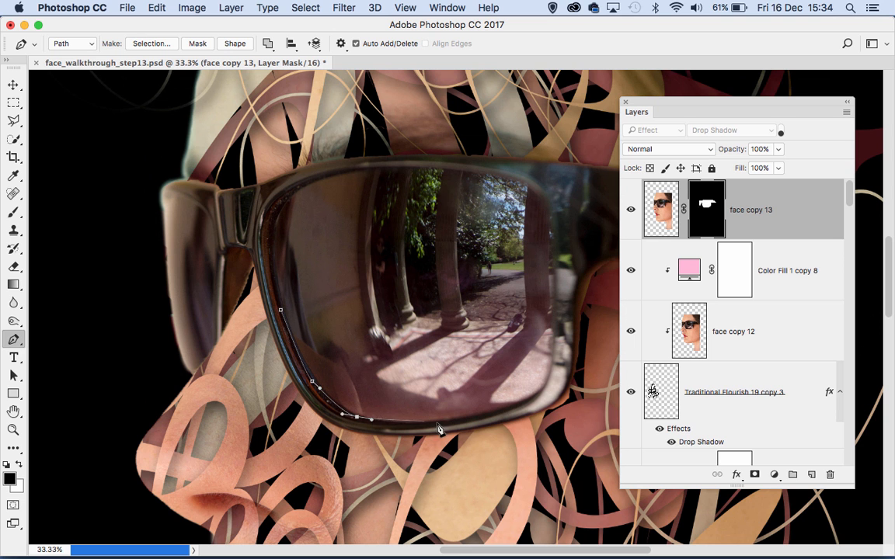
drag(445, 420, 456, 420)
drag(510, 408, 521, 408)
drag(552, 364, 552, 339)
drag(553, 247, 551, 236)
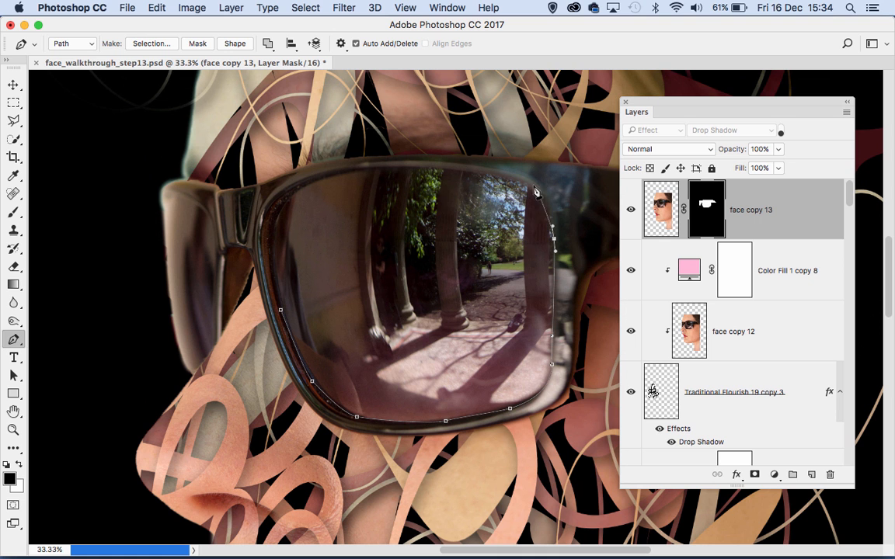
drag(525, 181, 503, 174)
mouse_move(409, 167)
mouse_down()
mouse_move(374, 156)
mouse_move(397, 169)
mouse_up()
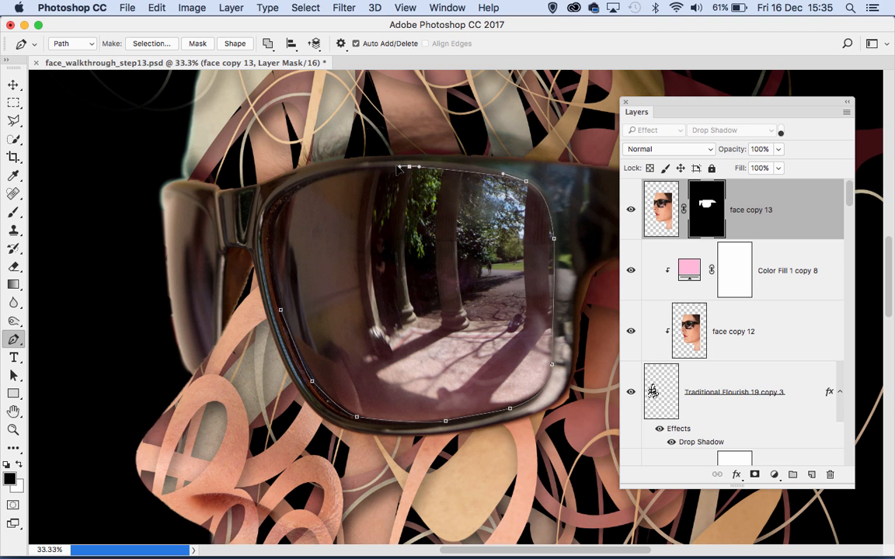
drag(302, 184, 286, 197)
drag(267, 255, 284, 323)
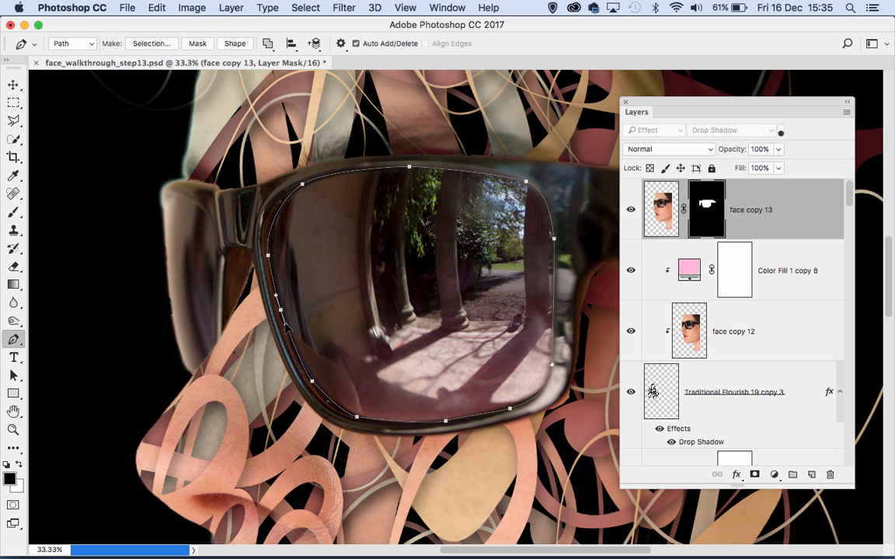
- Trace a second closed Pen path around the narrow far lens and adjust its upper corner to follow the rim
click(161, 191)
drag(195, 206, 207, 216)
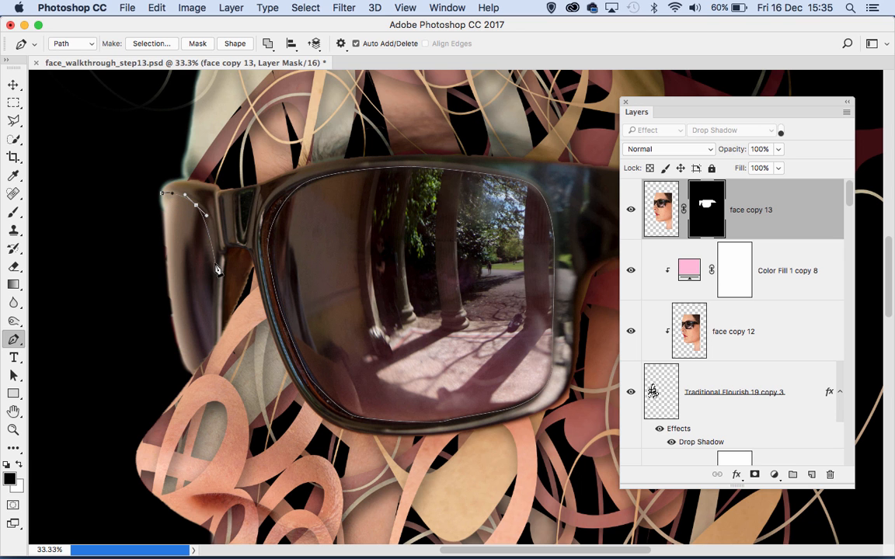
drag(214, 264, 214, 278)
drag(216, 331, 215, 341)
click(192, 371)
drag(166, 266, 165, 242)
click(162, 195)
super+click(161, 194)
drag(161, 193, 167, 193)
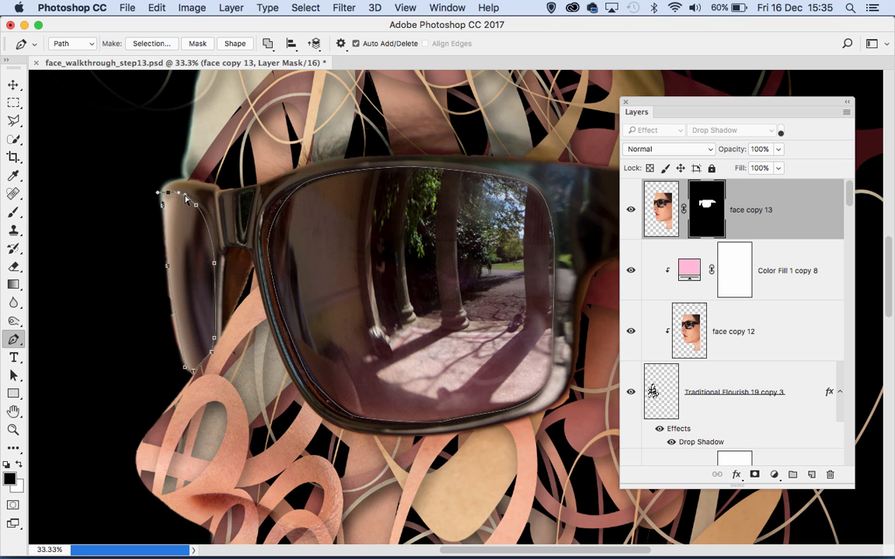
drag(184, 194, 187, 194)
- Load the work path of both lenses as a selection and close the Paths panel
click(440, 12)
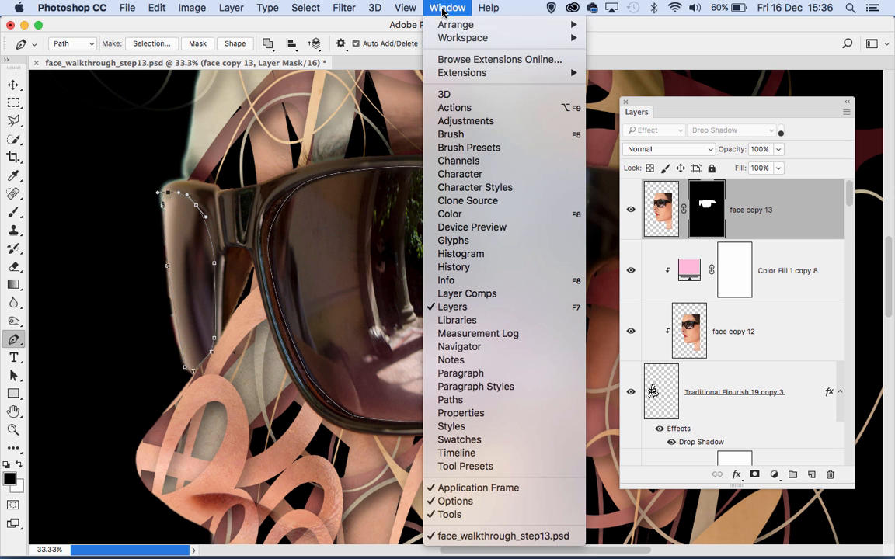
click(469, 401)
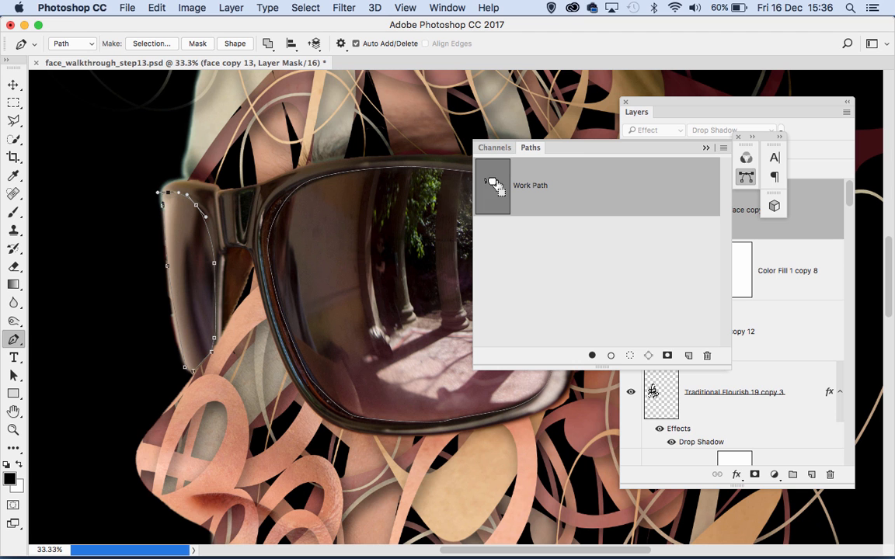
super+click(494, 183)
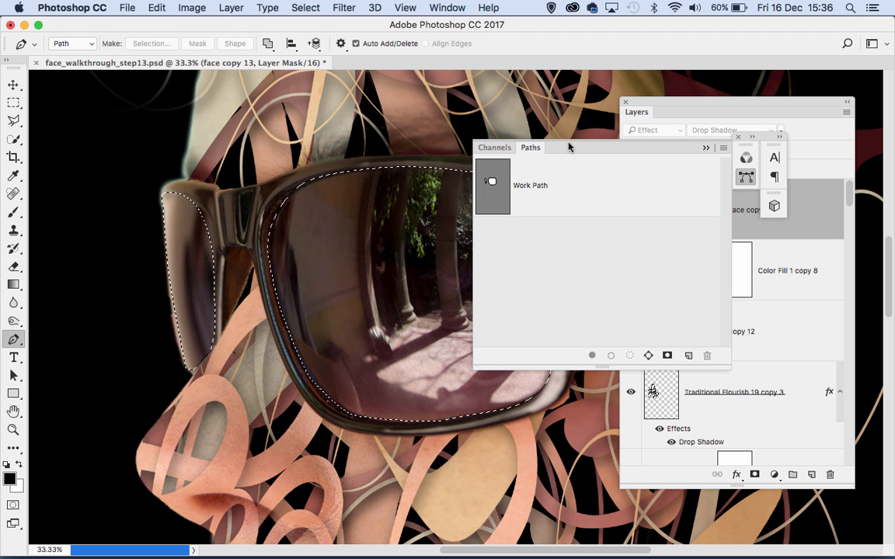
click(737, 138)
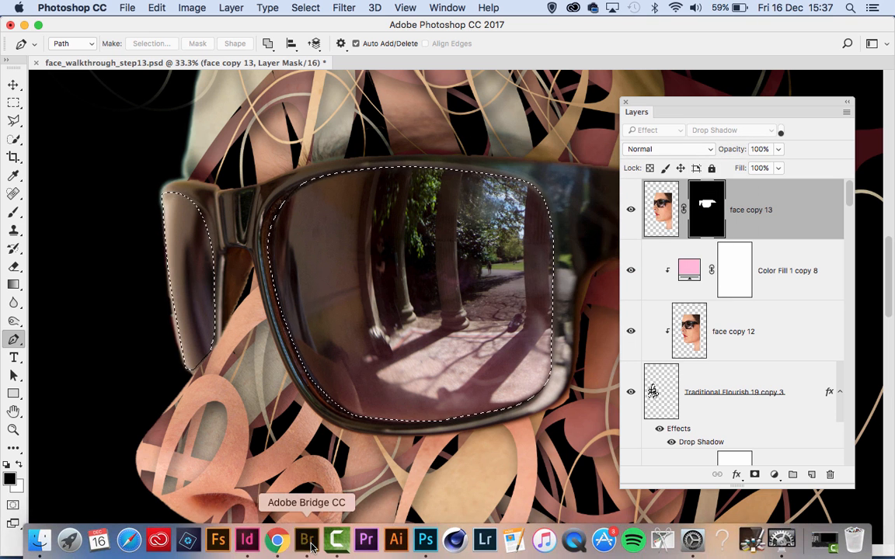
- Open glasses_reflection.jpg from Adobe Bridge and move the street photo into face_walkthrough_step13.psd over the sunglasses
click(300, 539)
scroll(128, 260, down, 5)
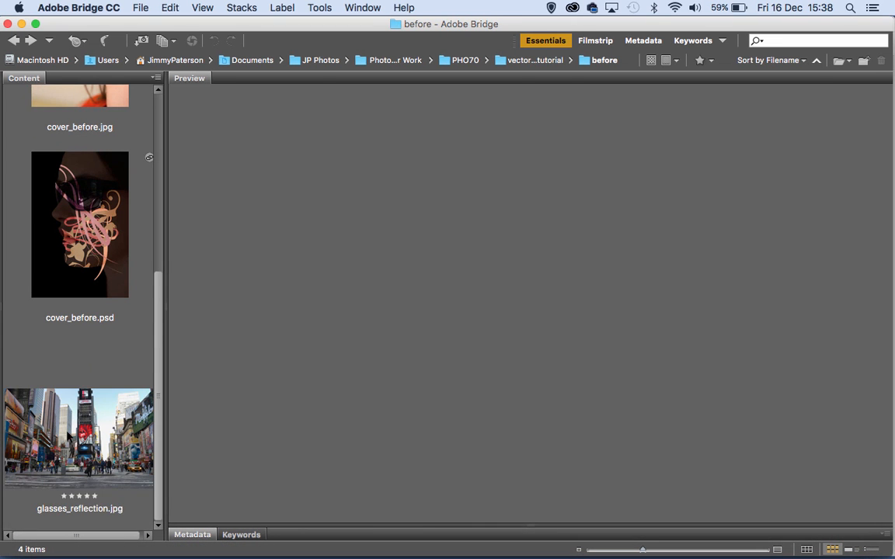
click(70, 439)
double_click(76, 395)
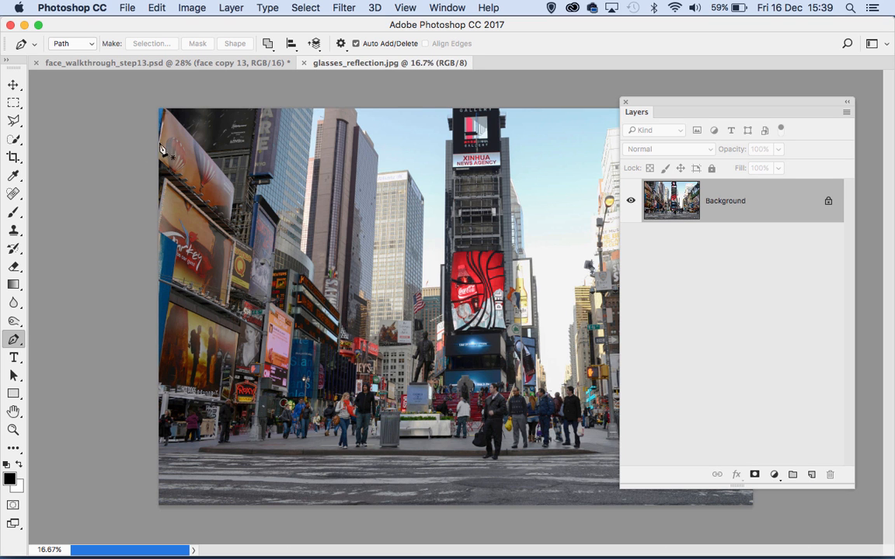
click(13, 84)
drag(239, 185, 150, 66)
drag(299, 154, 273, 140)
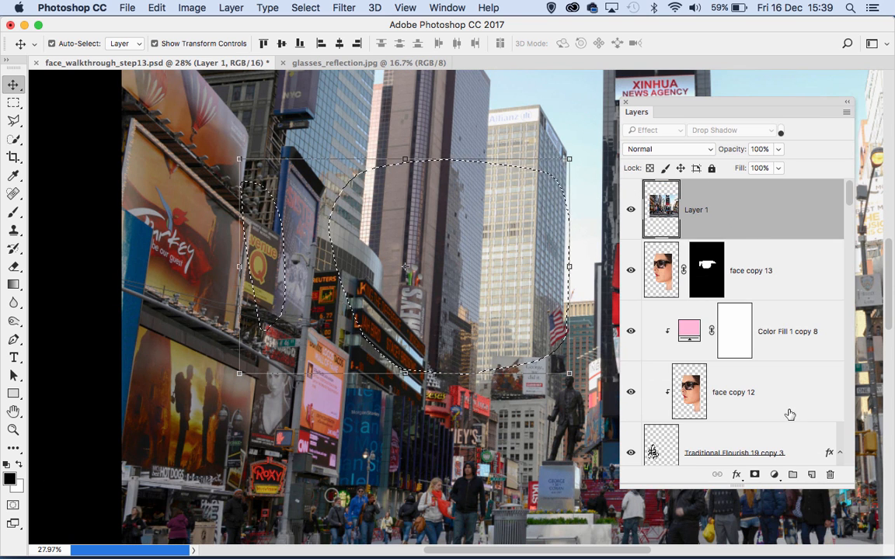
- Add a layer mask from the lens selection to the street photo layer
click(754, 475)
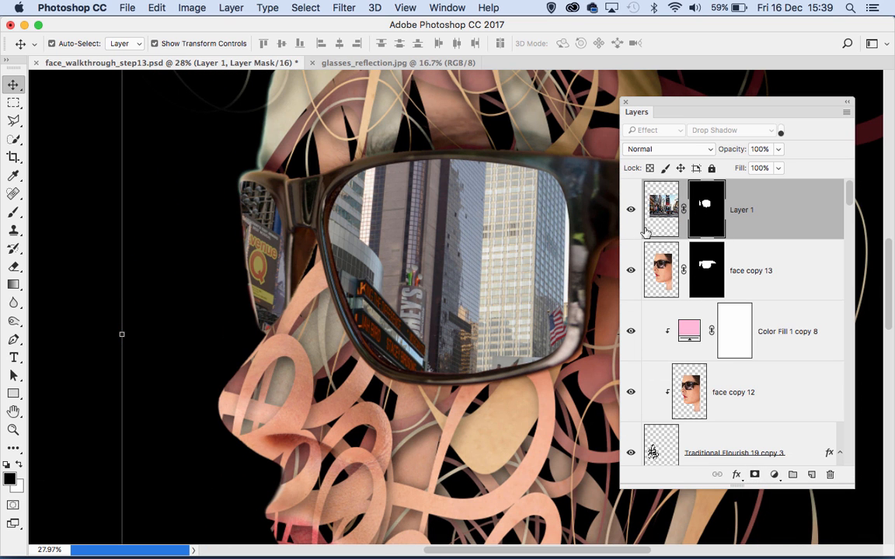
key(super+minus)
key(super+minus)
key(super+minus)
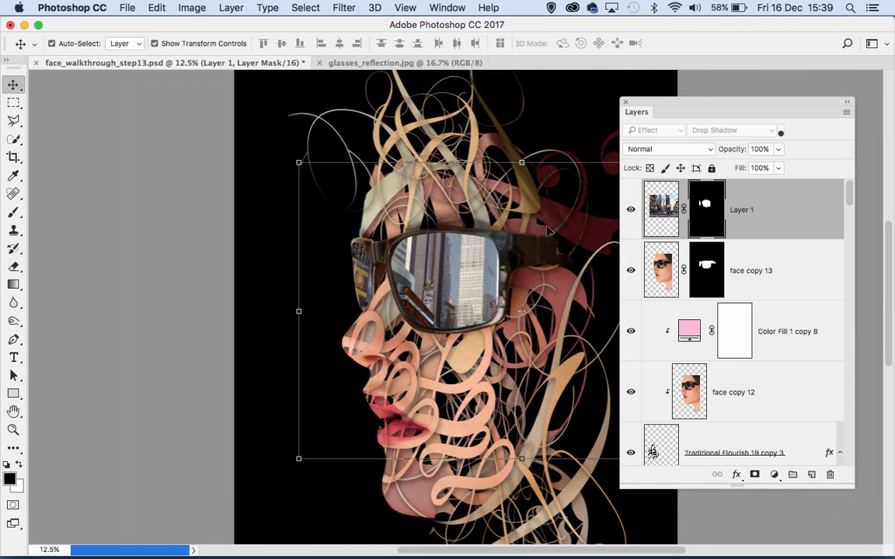
- Unlink Layer 1's image from its mask and shift the street photo up and left inside the lenses with Free Transform
drag(638, 118, 691, 132)
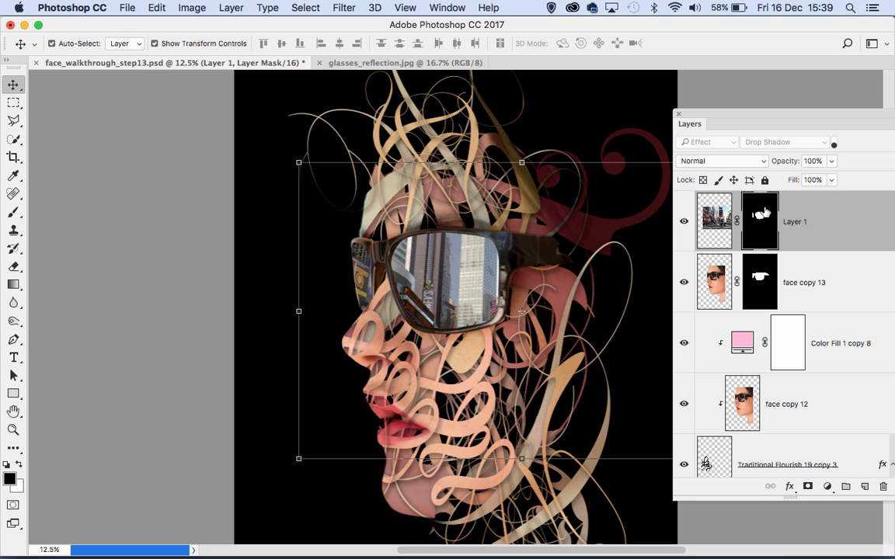
click(737, 221)
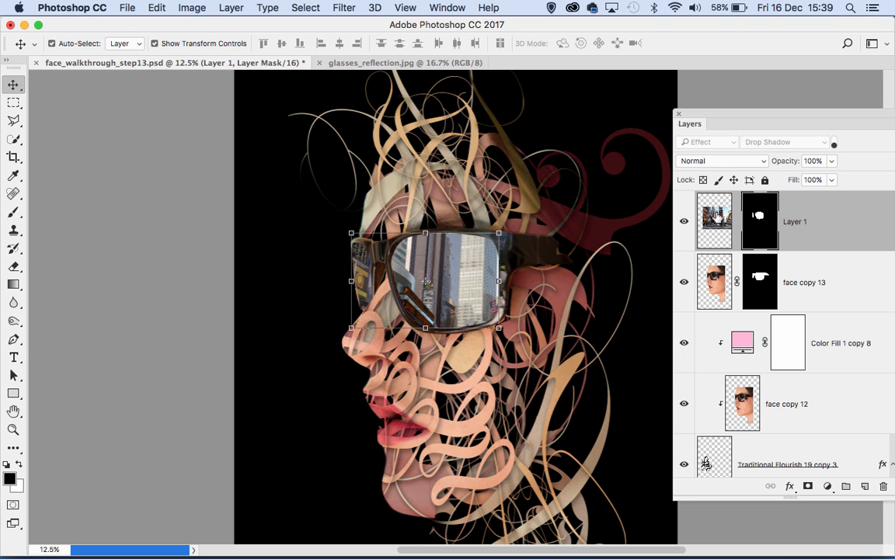
click(710, 217)
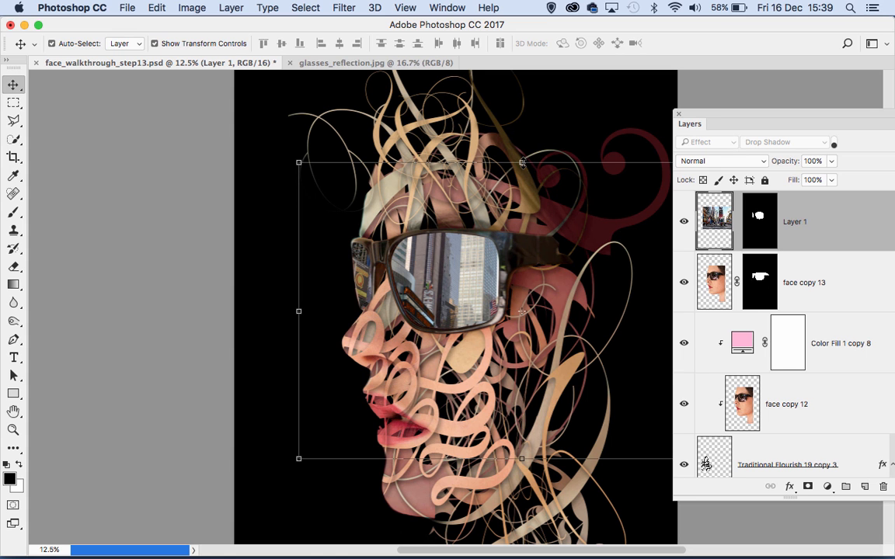
key(super+t)
drag(580, 207, 522, 157)
- Warp the street photo so it bulges like a lens reflection, then reposition it down and to the right within the mask
right_click(497, 141)
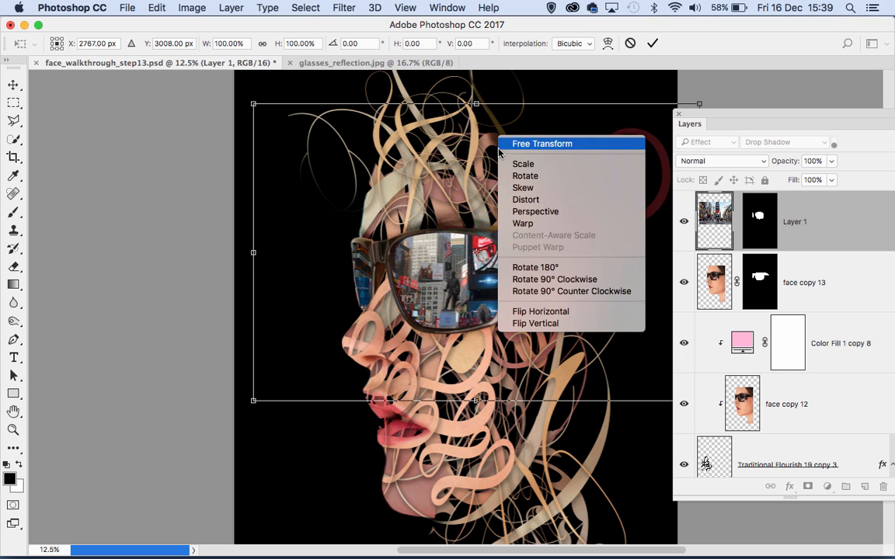
click(514, 223)
drag(437, 272, 466, 265)
drag(382, 184, 367, 194)
mouse_move(469, 262)
mouse_down()
mouse_move(457, 259)
mouse_move(458, 271)
mouse_up()
drag(500, 124, 510, 123)
drag(445, 293, 444, 292)
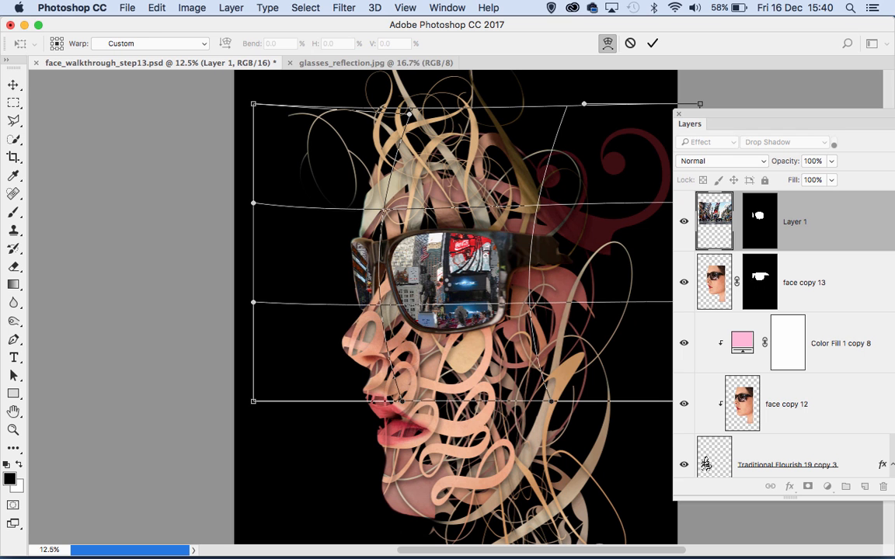
key(Return)
drag(461, 263, 511, 288)
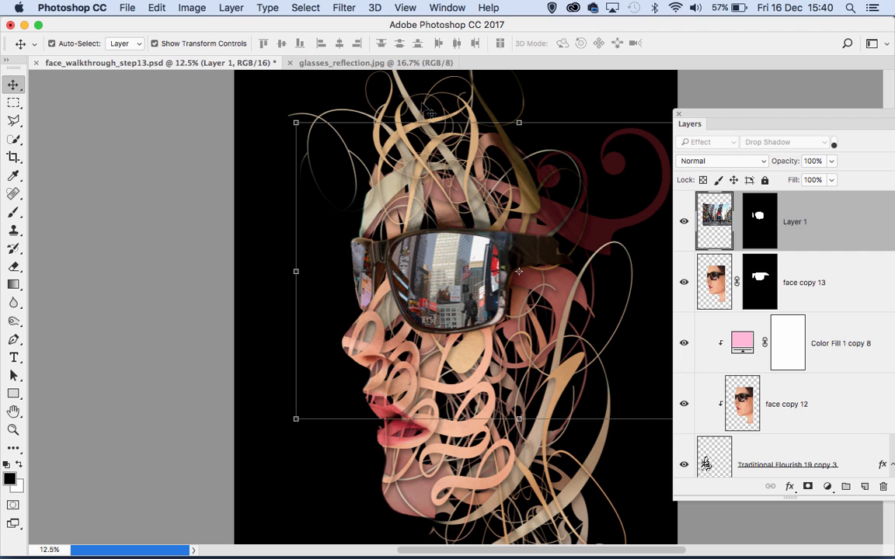
- Apply a Gaussian Blur with a 3.0 pixel radius to the street reflection on Layer 1
click(344, 8)
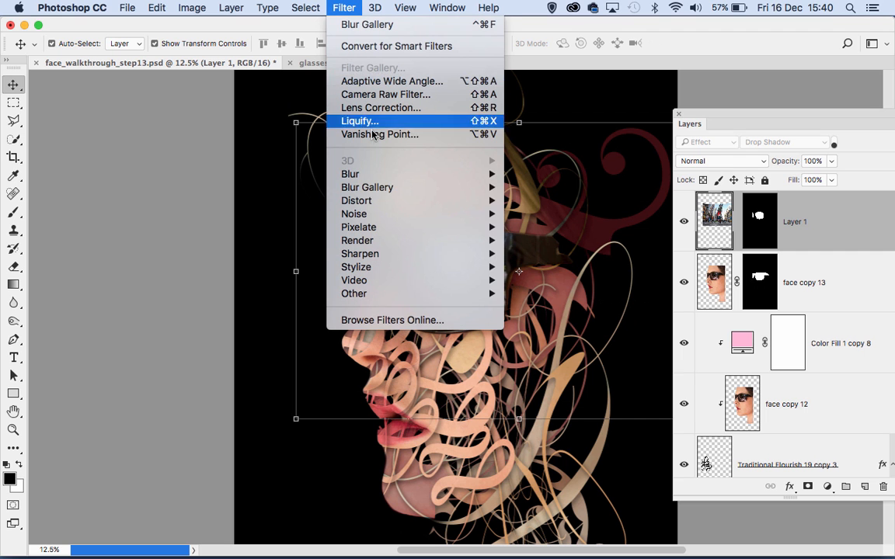
mouse_move(391, 183)
mouse_move(465, 174)
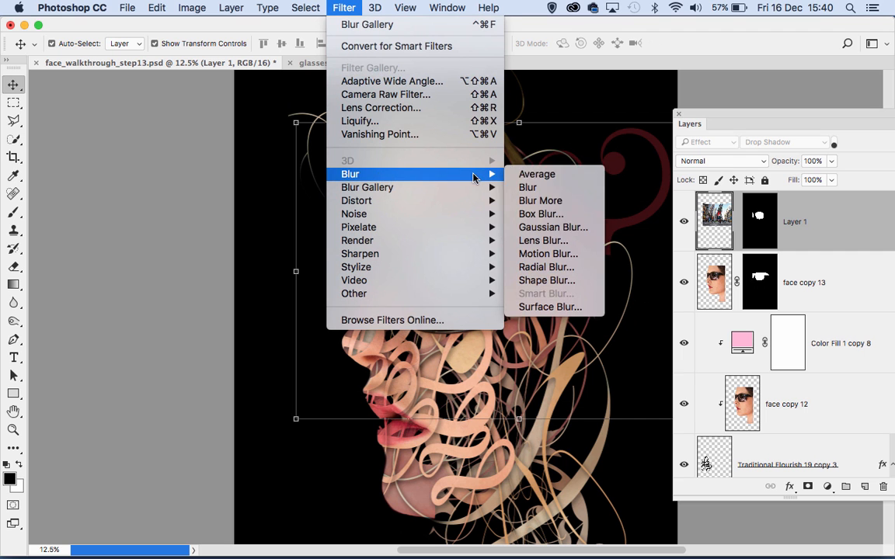
click(540, 224)
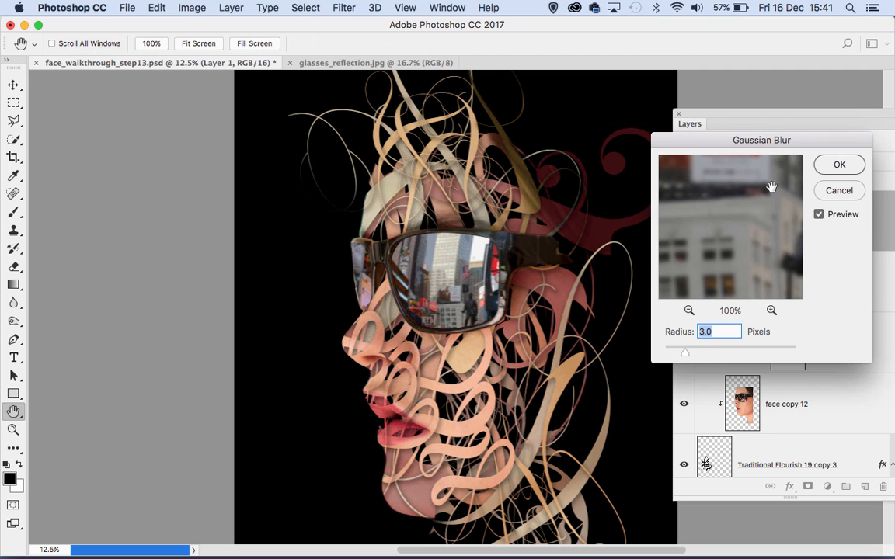
key(Return)
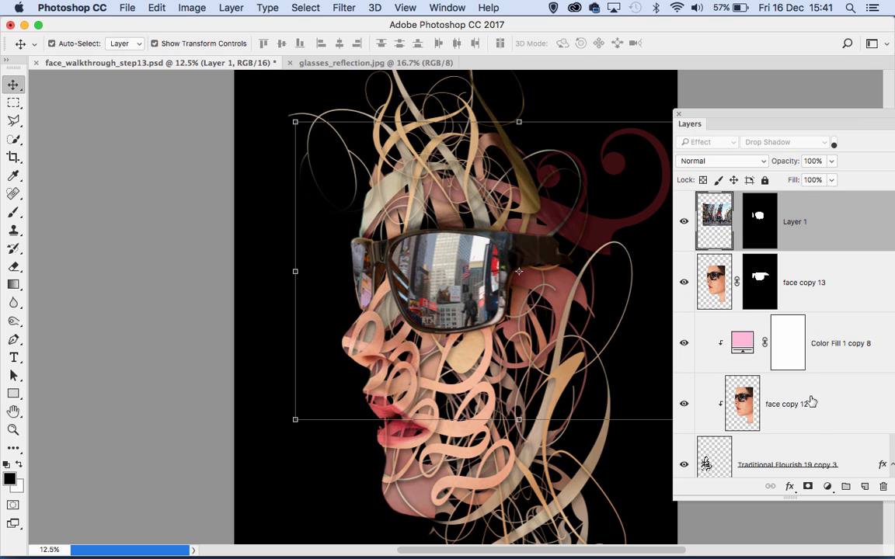
- Add a Levels adjustment layer clipped to Layer 1 and move its Properties panel clear of the portrait
click(827, 486)
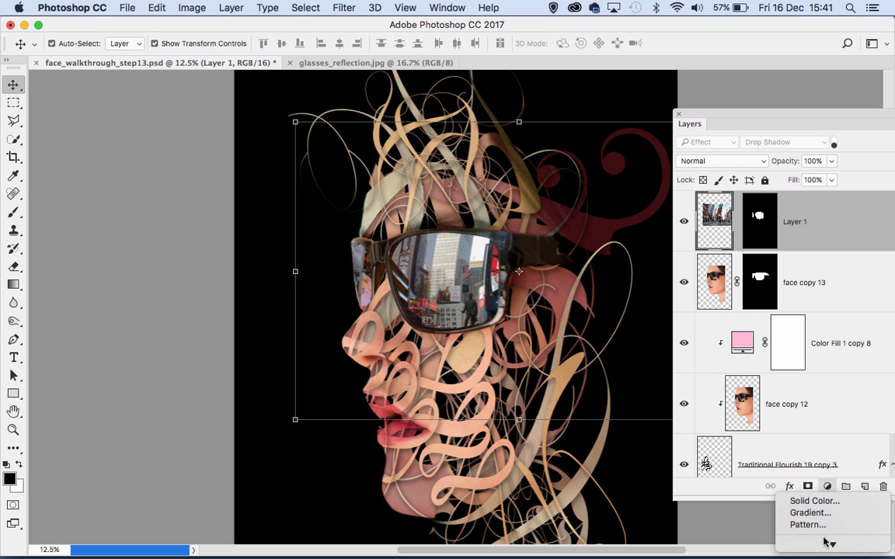
mouse_move(827, 557)
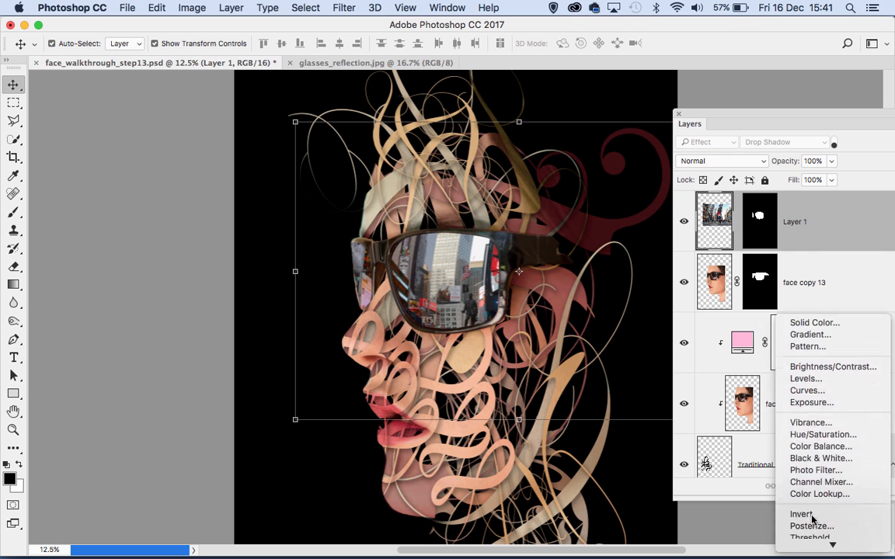
click(804, 379)
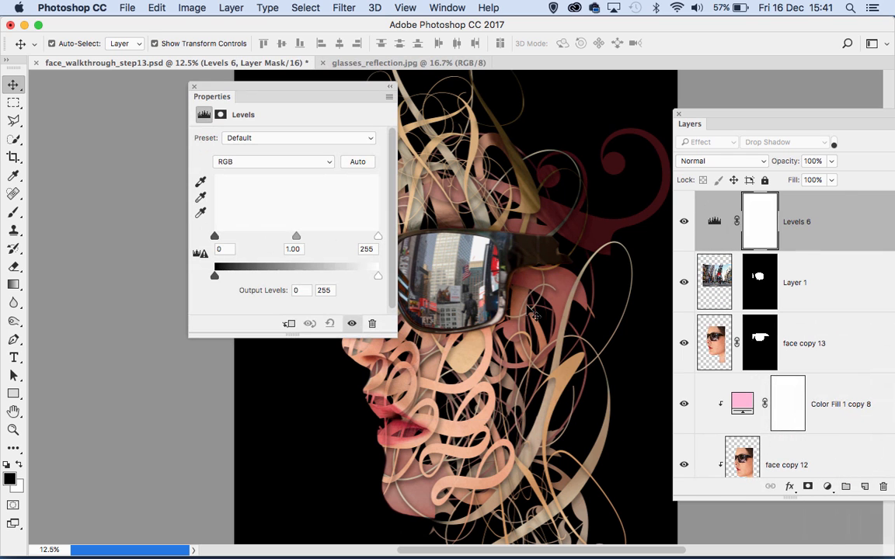
click(288, 324)
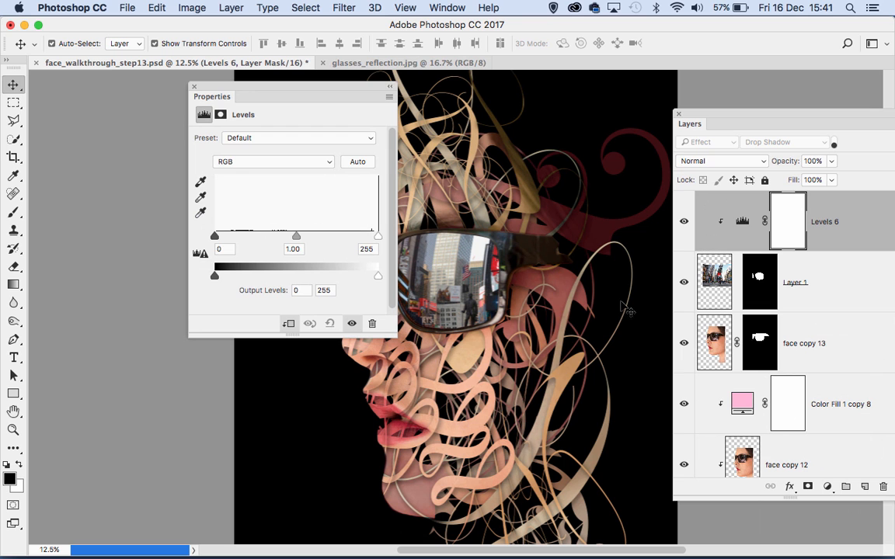
drag(291, 86, 183, 82)
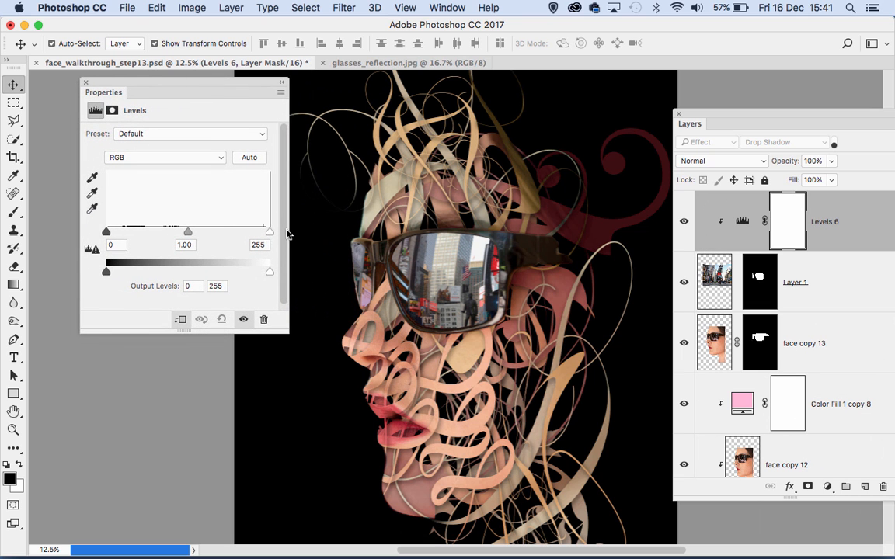
- Lower the Levels 6 white output to 145 in RGB, and raise its Red channel black output to 59
drag(267, 271, 200, 271)
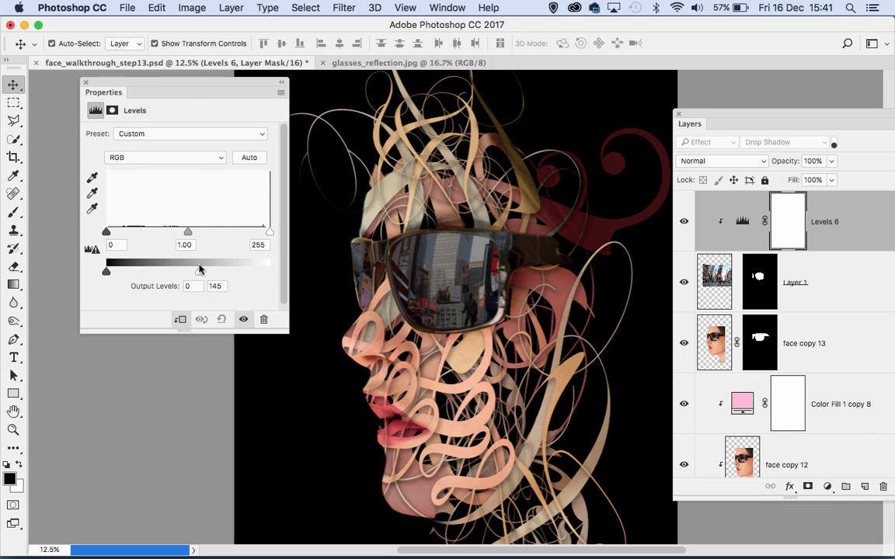
click(199, 163)
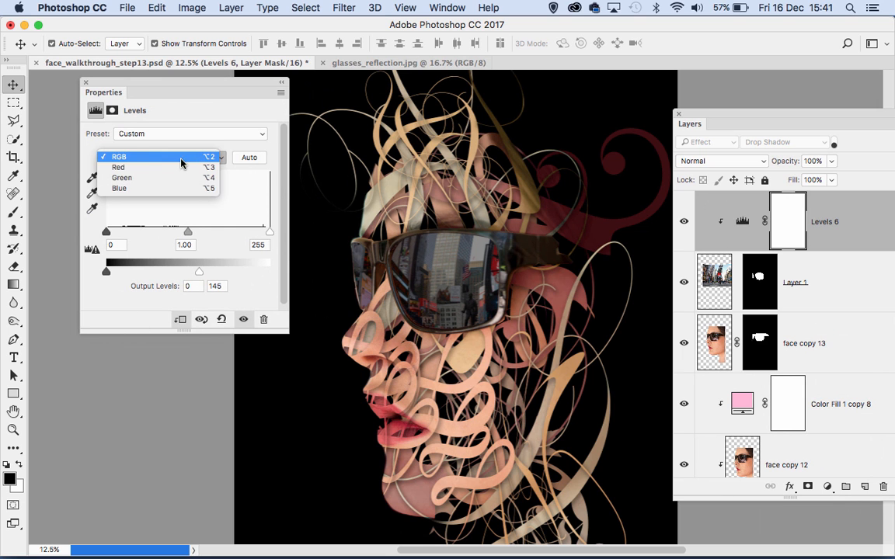
click(120, 167)
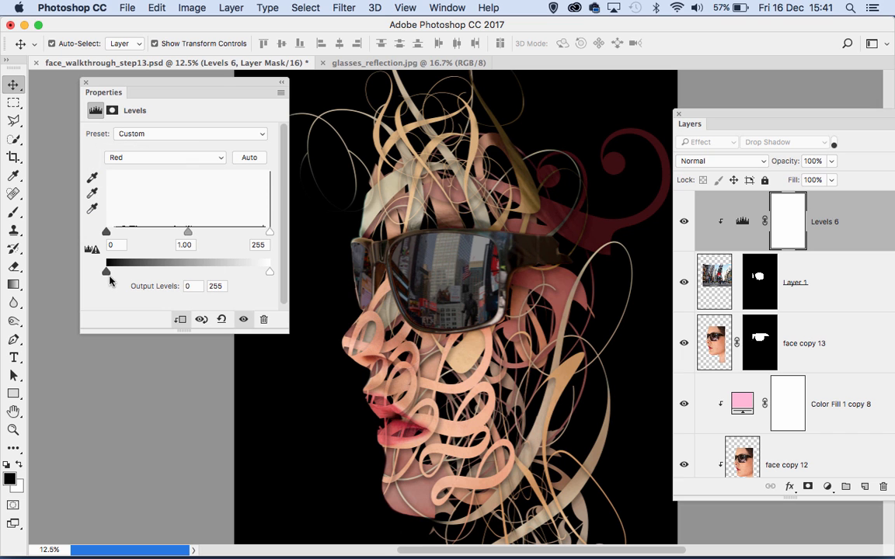
drag(112, 271, 147, 275)
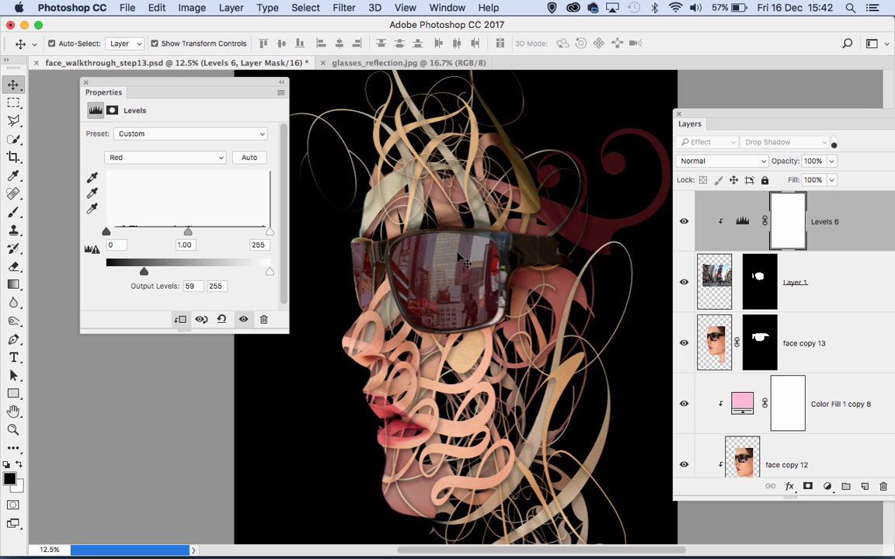
- Add a new empty layer above Levels 6 and clip it to the street reflection
click(865, 487)
drag(742, 223, 819, 247)
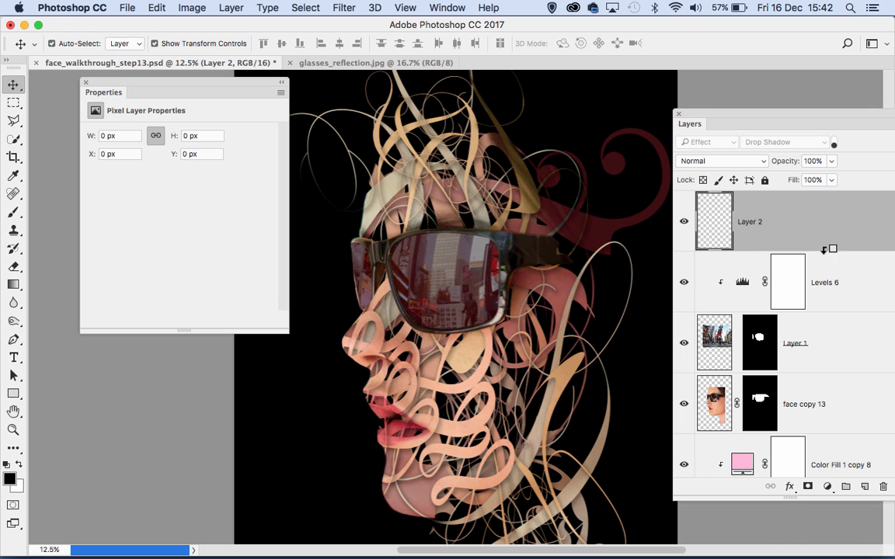
alt+click(824, 248)
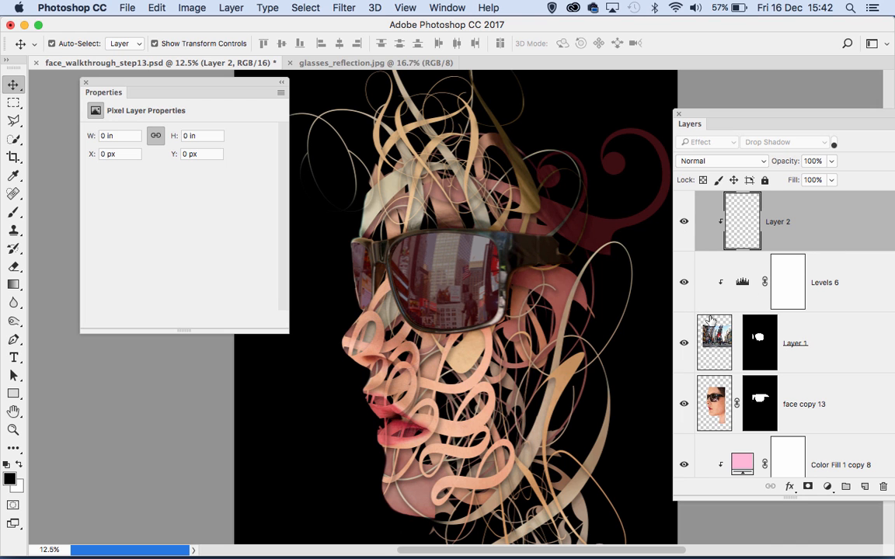
- Rename Layer 1 as reflection and close its Properties panel
double_click(792, 342)
text(refle)
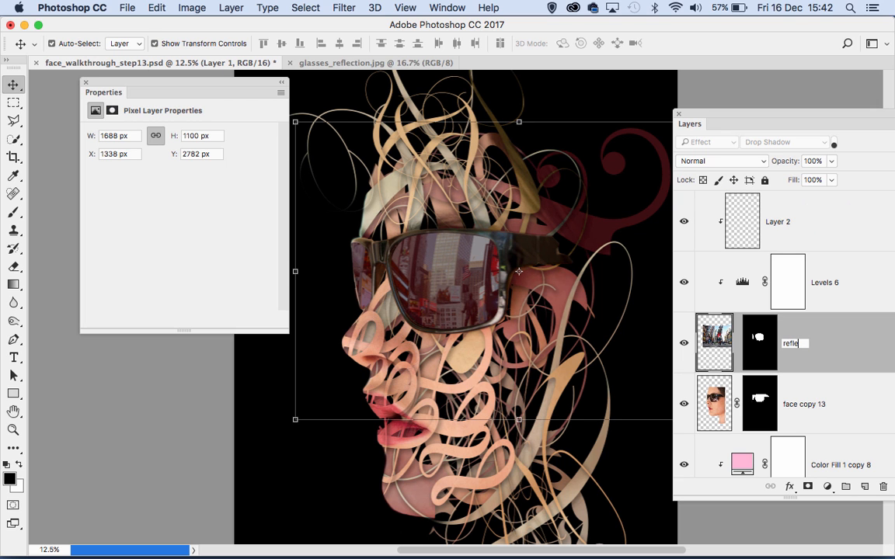
text(ction)
key(Return)
click(85, 82)
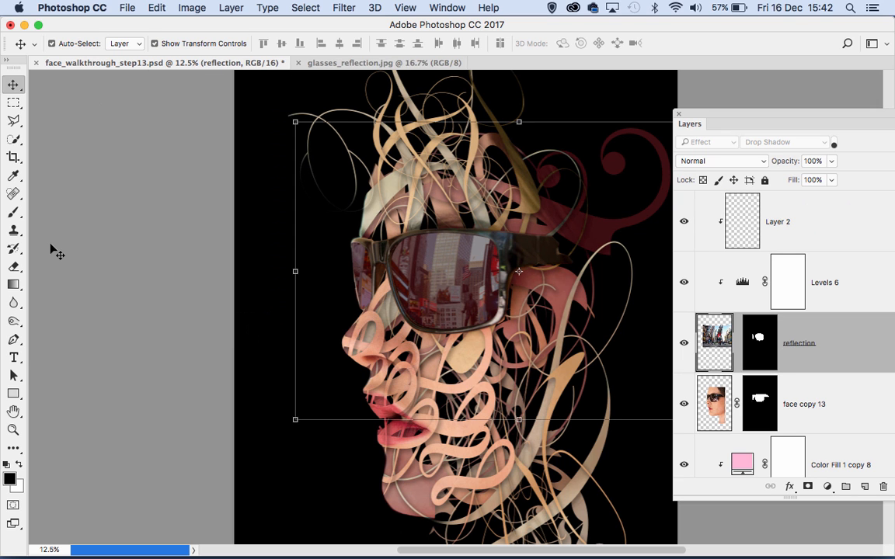
- Paint soft black shading around the large lens on Layer 2 with a 400 px, 0% hardness brush at 10% opacity
click(13, 212)
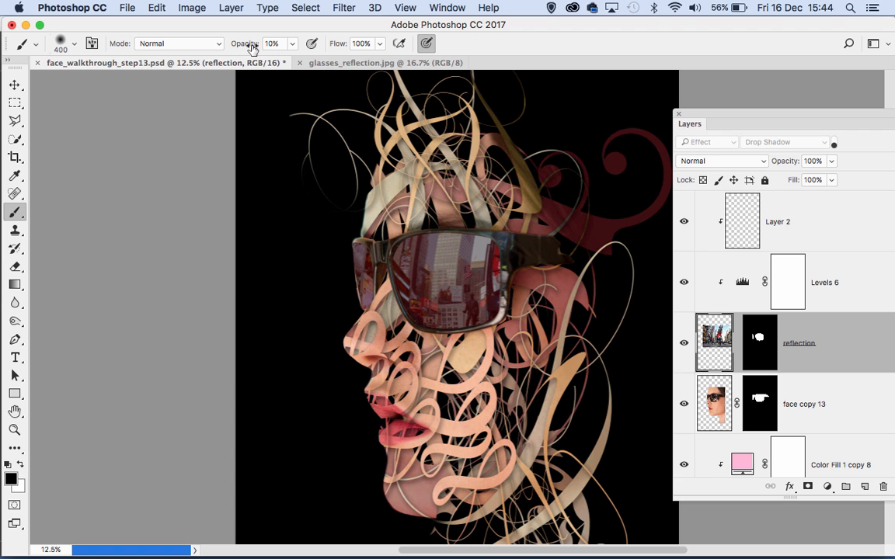
right_click(115, 116)
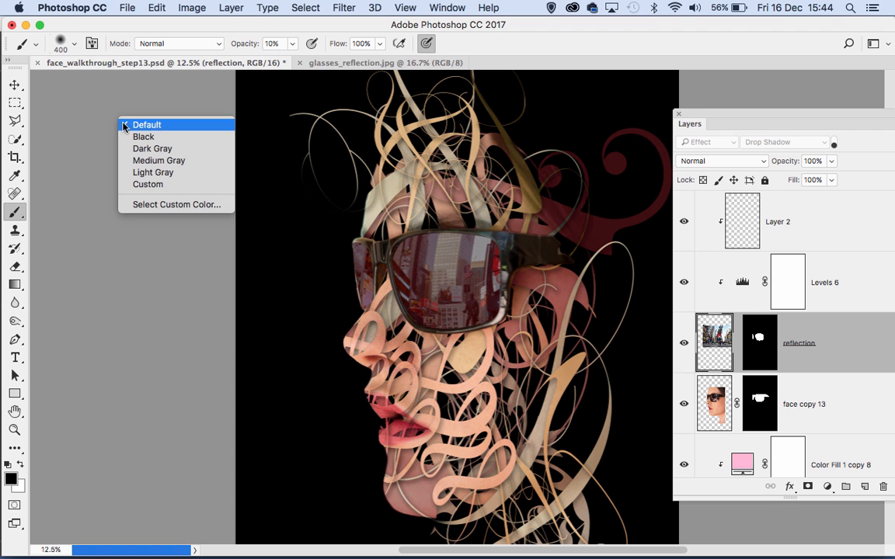
right_click(264, 115)
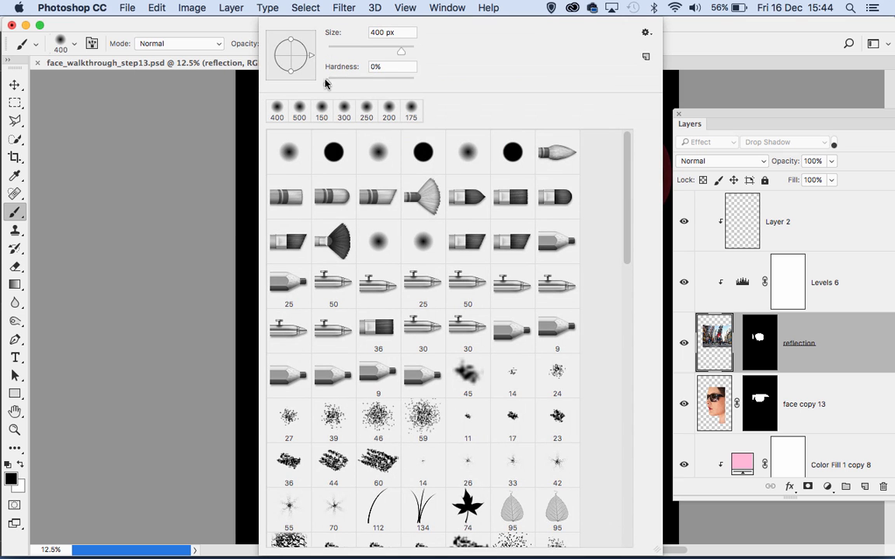
click(209, 27)
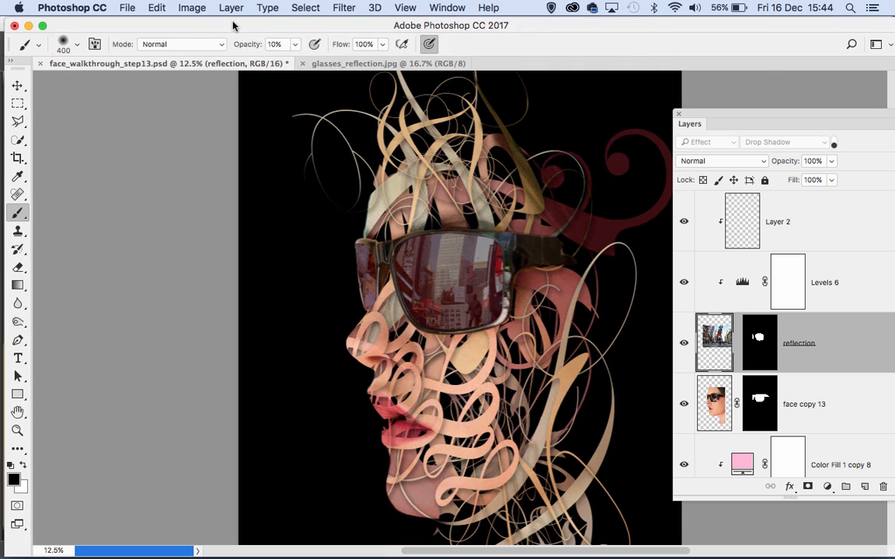
click(726, 199)
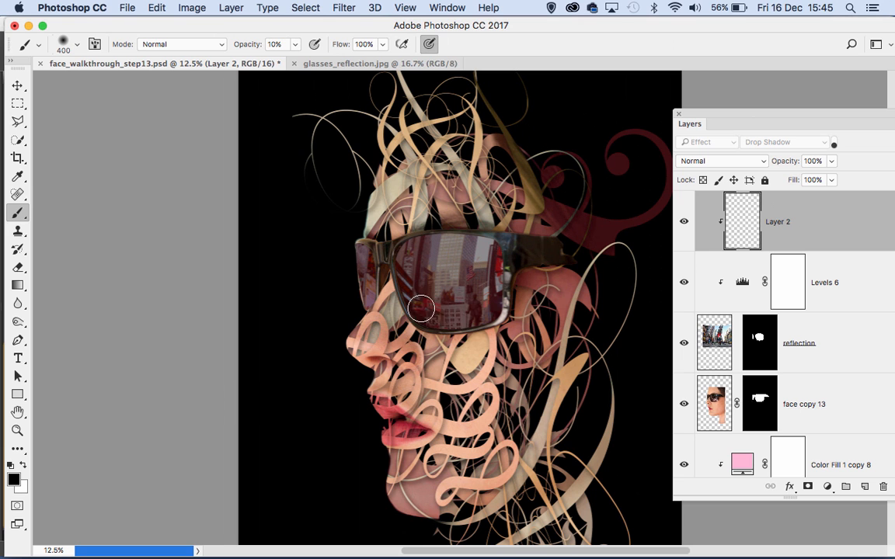
mouse_move(481, 329)
mouse_down()
mouse_move(407, 296)
mouse_move(397, 271)
mouse_move(428, 315)
mouse_move(493, 312)
mouse_up()
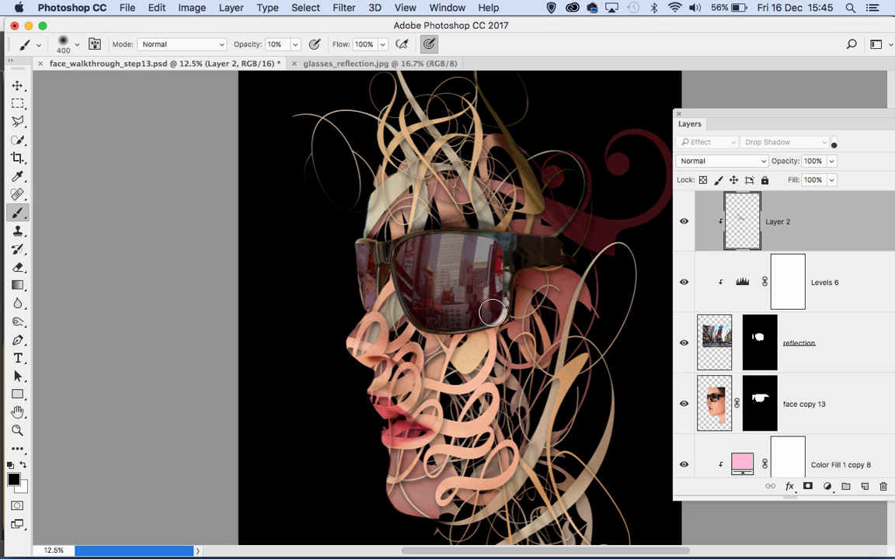
- Build up soft highlights and shading over the large and small lenses on Layer 2, alternating white and black paint
key(x)
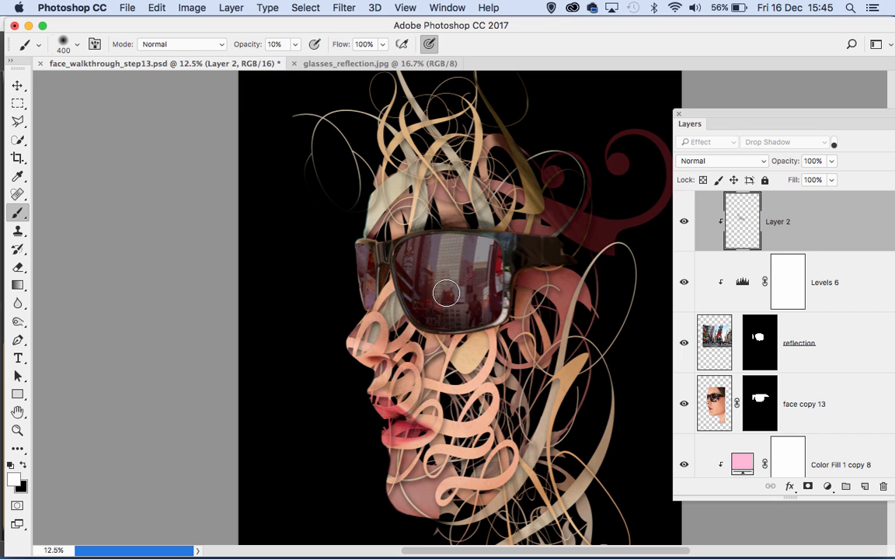
mouse_move(481, 270)
mouse_down()
mouse_move(423, 255)
mouse_move(472, 253)
mouse_move(495, 299)
mouse_move(458, 278)
mouse_move(445, 288)
mouse_move(401, 254)
mouse_move(392, 281)
mouse_move(395, 246)
mouse_move(433, 320)
mouse_move(475, 333)
mouse_up()
key(x)
key(x)
mouse_move(394, 219)
mouse_down()
mouse_move(441, 230)
mouse_move(450, 256)
mouse_move(443, 299)
mouse_move(416, 300)
mouse_move(489, 306)
mouse_move(417, 316)
mouse_move(440, 319)
mouse_move(456, 300)
mouse_move(400, 293)
mouse_move(427, 262)
mouse_move(394, 296)
mouse_move(363, 283)
mouse_move(379, 260)
mouse_move(384, 285)
mouse_move(383, 254)
mouse_move(377, 295)
mouse_move(374, 277)
mouse_up()
key(x)
key(x)
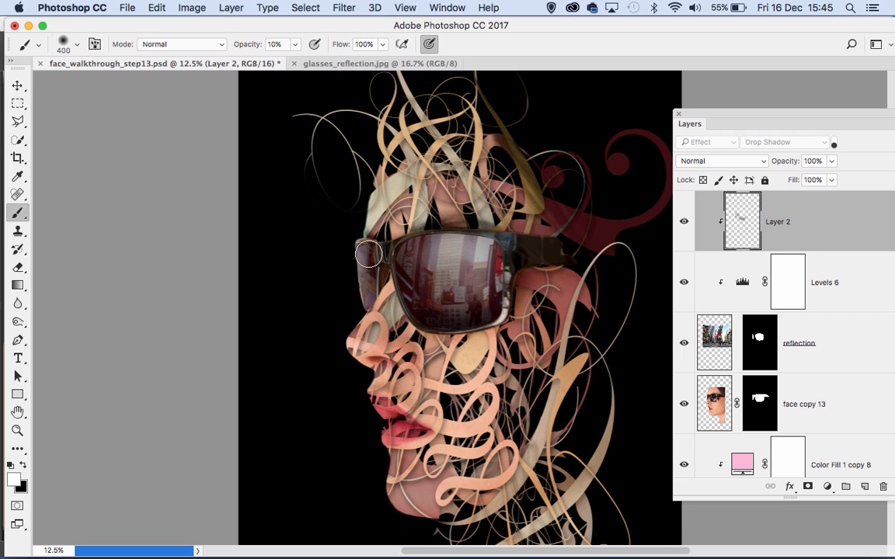
- Toggle Layer 2's visibility to compare the lenses with and without the painted shading
click(683, 222)
click(683, 223)
click(683, 223)
click(683, 223)
click(683, 223)
click(684, 223)
key(super+minus)
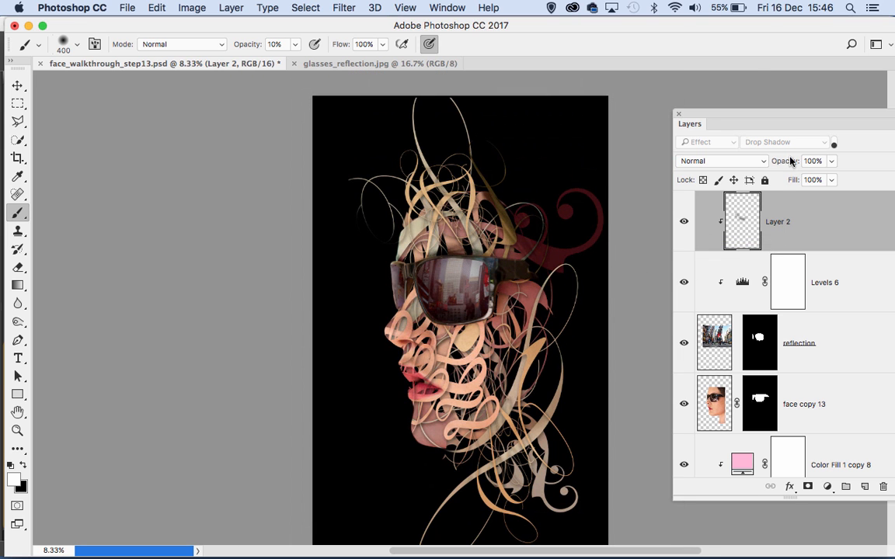
- Add a Color Lookup adjustment layer above Layer 2 using Crisp_Winter.look and reduce its opacity to 57%
drag(738, 115, 111, 100)
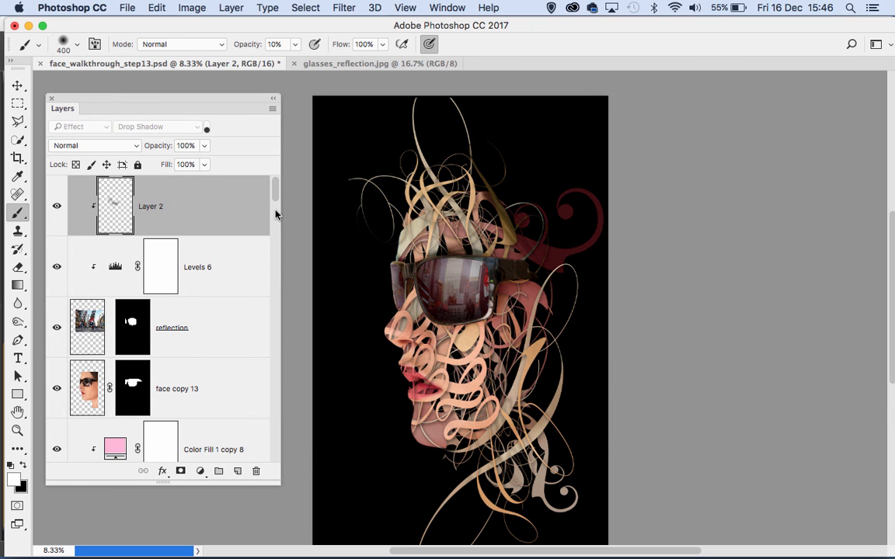
click(200, 471)
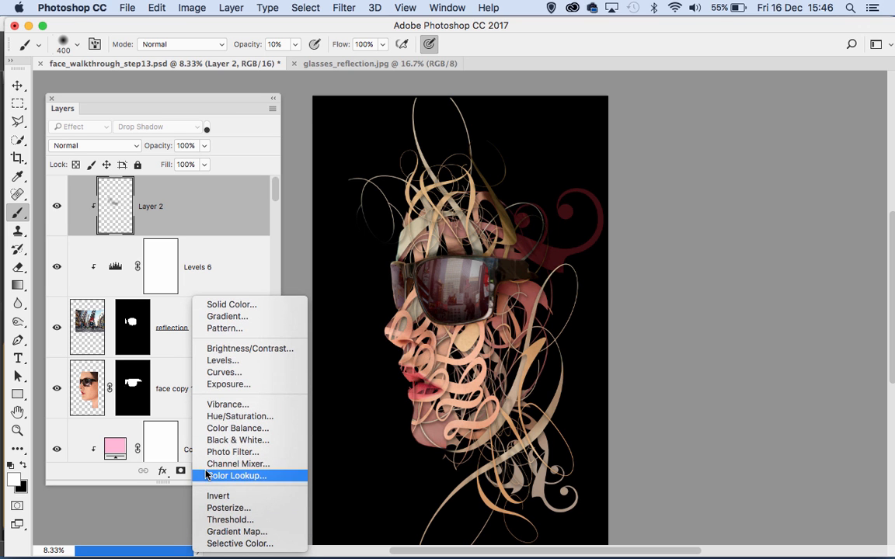
click(228, 477)
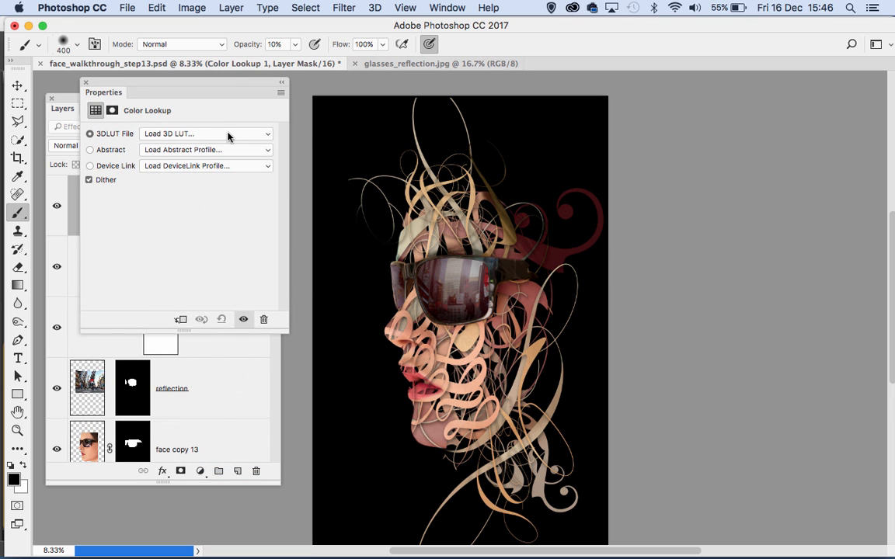
click(227, 137)
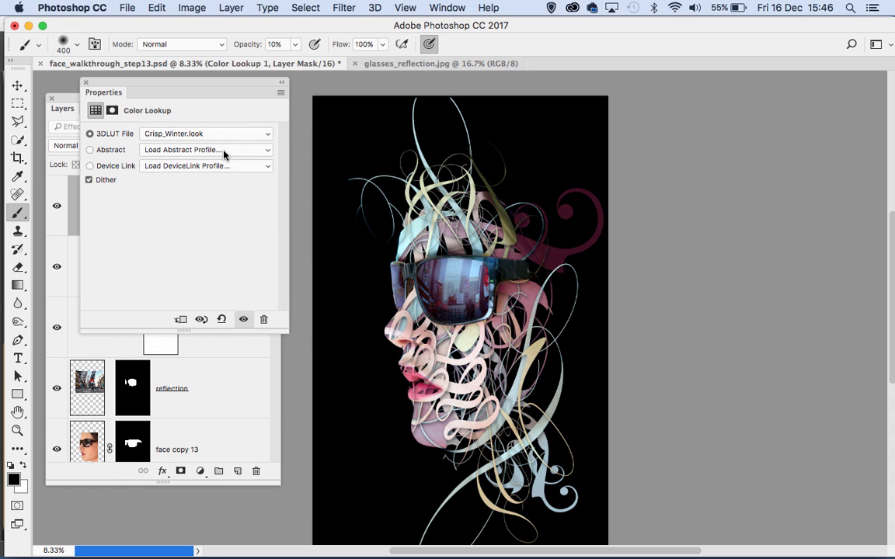
drag(93, 85, 108, 319)
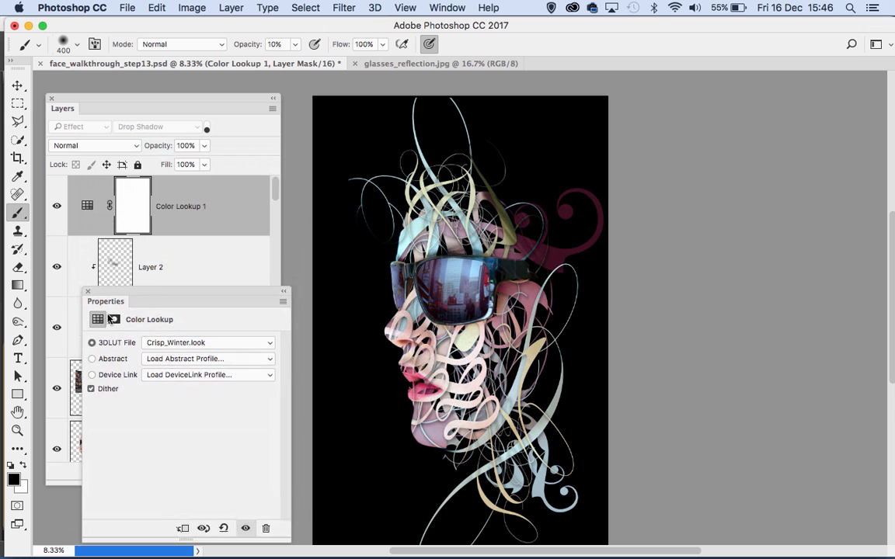
drag(154, 145, 121, 144)
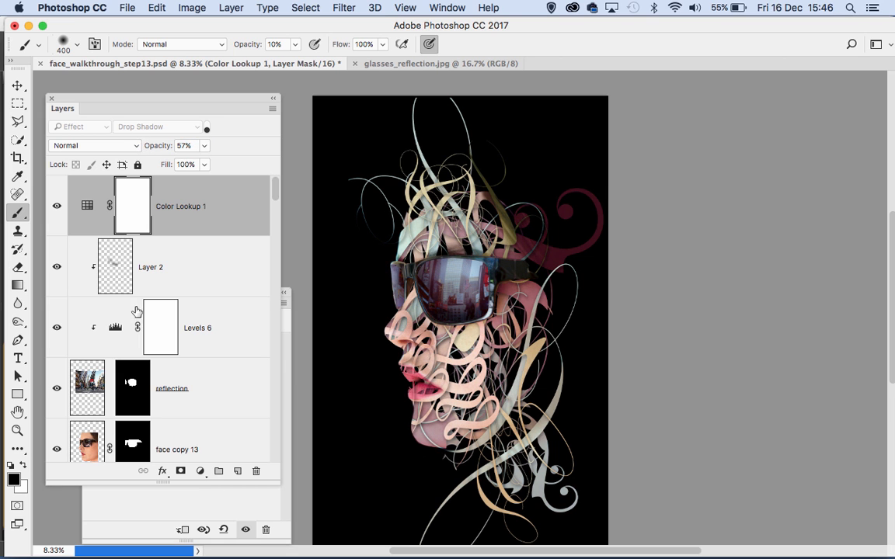
- Add a Vibrance adjustment layer above Color Lookup 1 with Vibrance +63 and Saturation +34
click(198, 472)
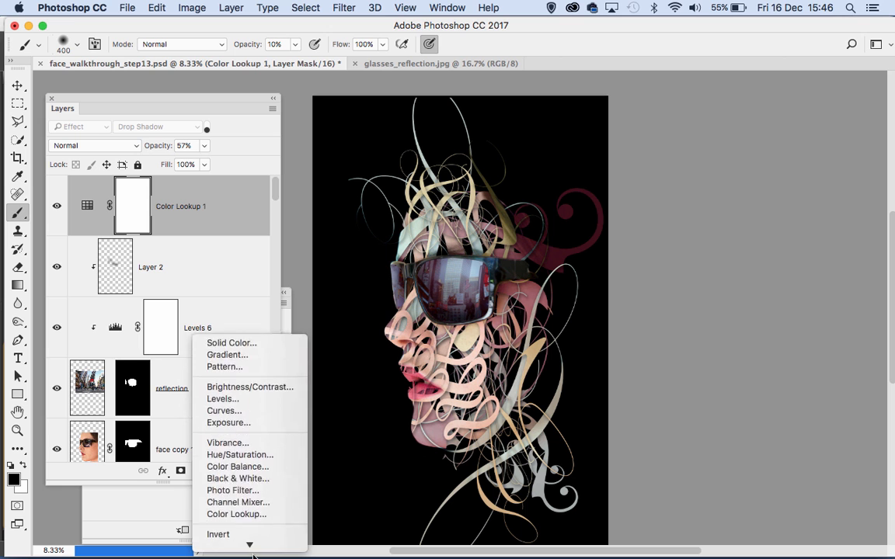
click(229, 404)
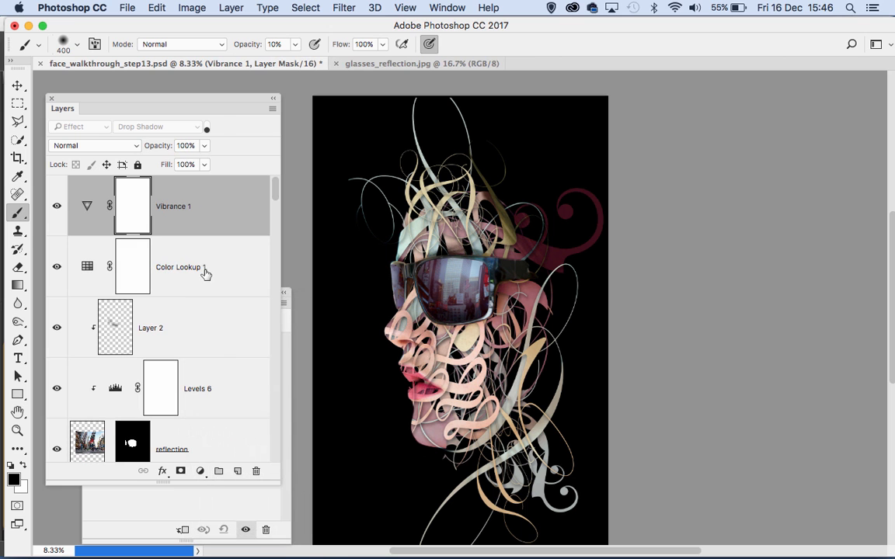
click(171, 513)
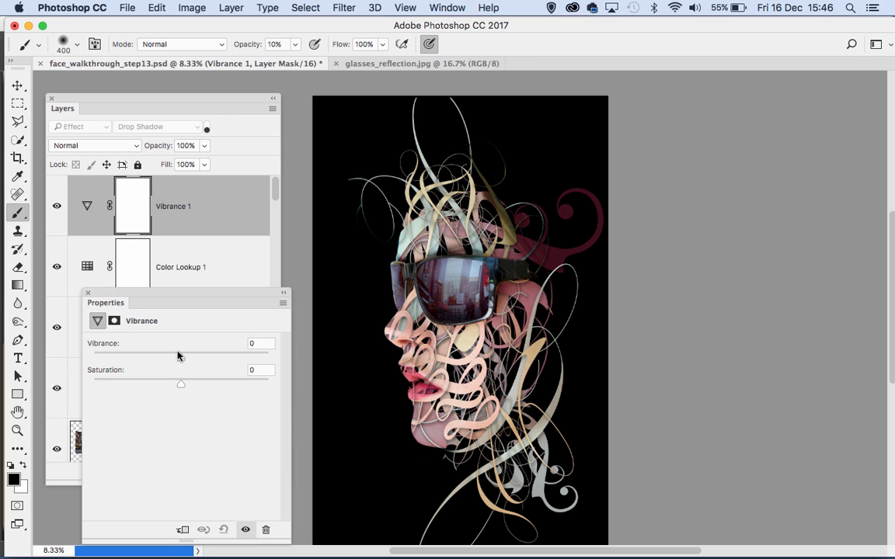
drag(180, 361, 223, 358)
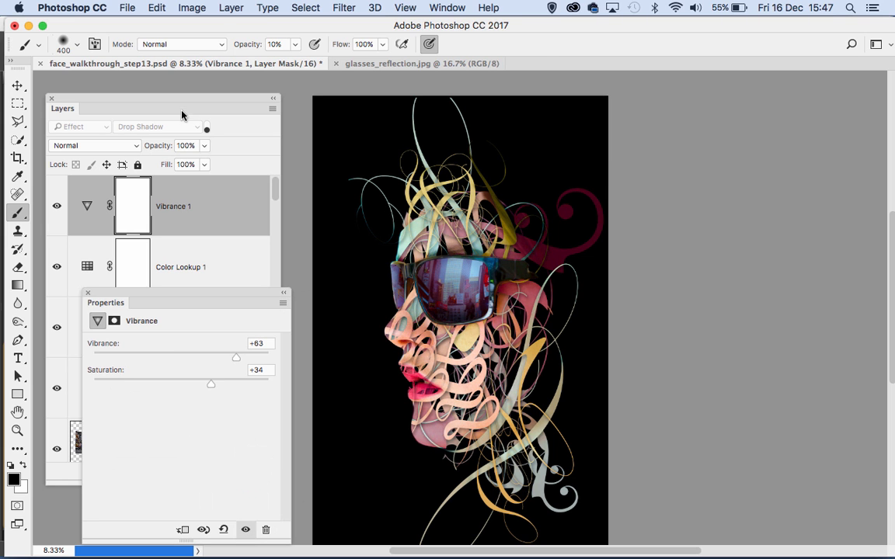
- Add a Curves adjustment layer on top that lifts the highlights while anchoring the shadows, and close the Properties and Layers panels
click(210, 113)
click(202, 472)
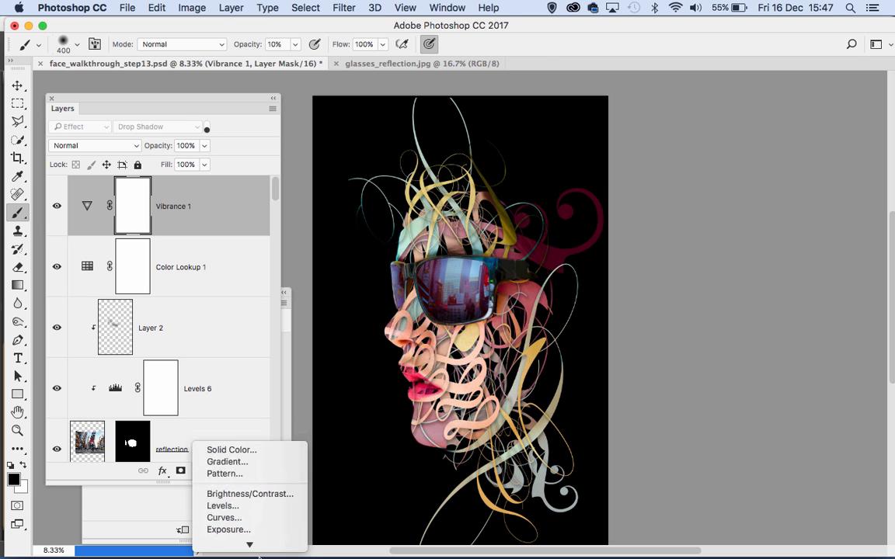
click(252, 449)
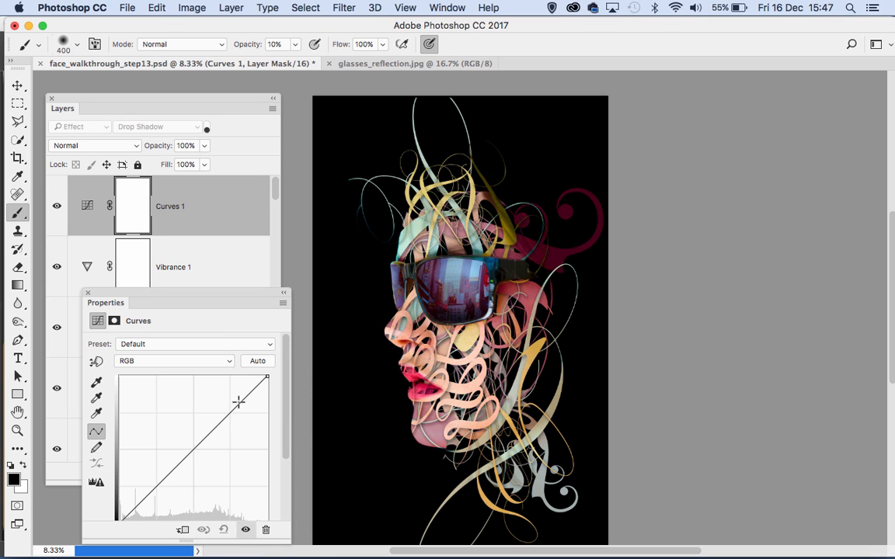
click(238, 401)
click(156, 487)
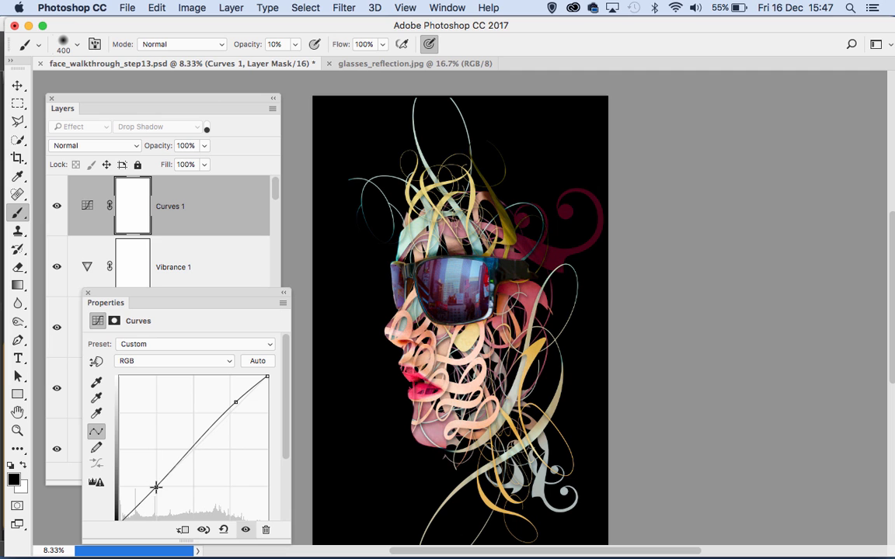
drag(234, 402, 233, 398)
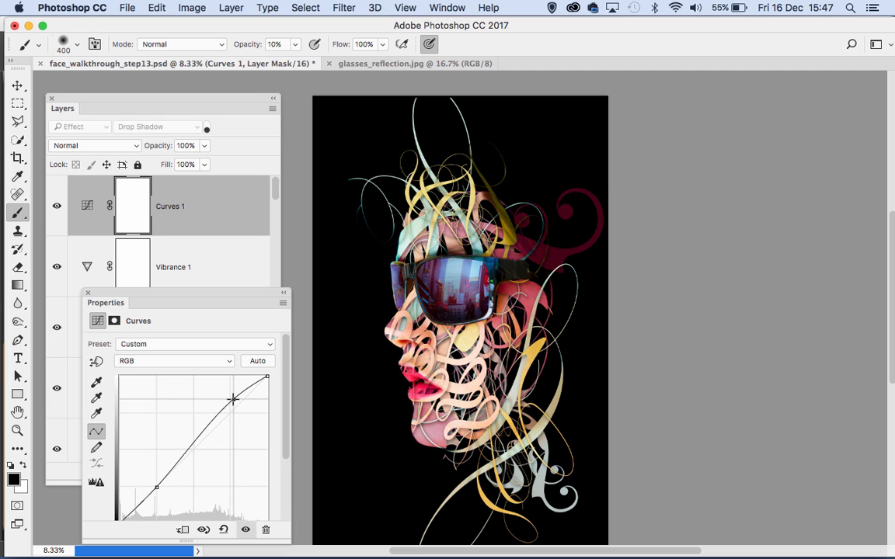
click(87, 293)
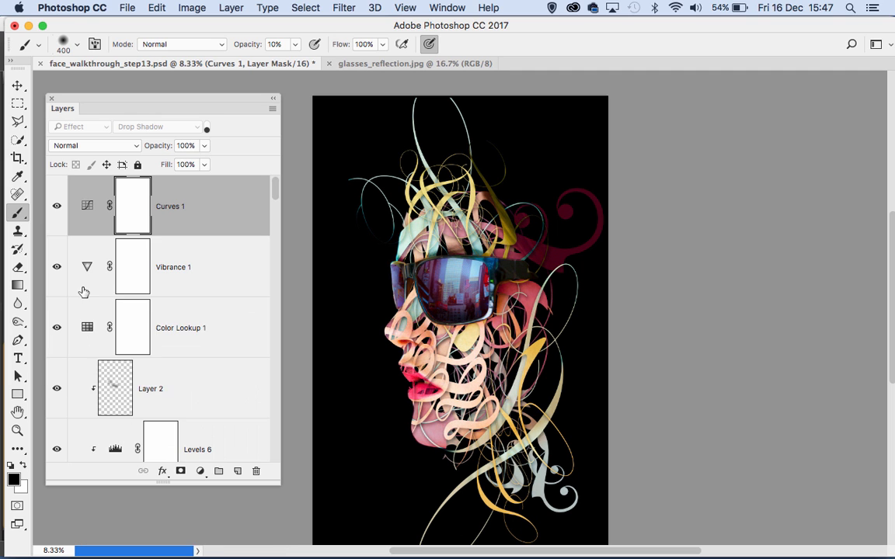
click(52, 99)
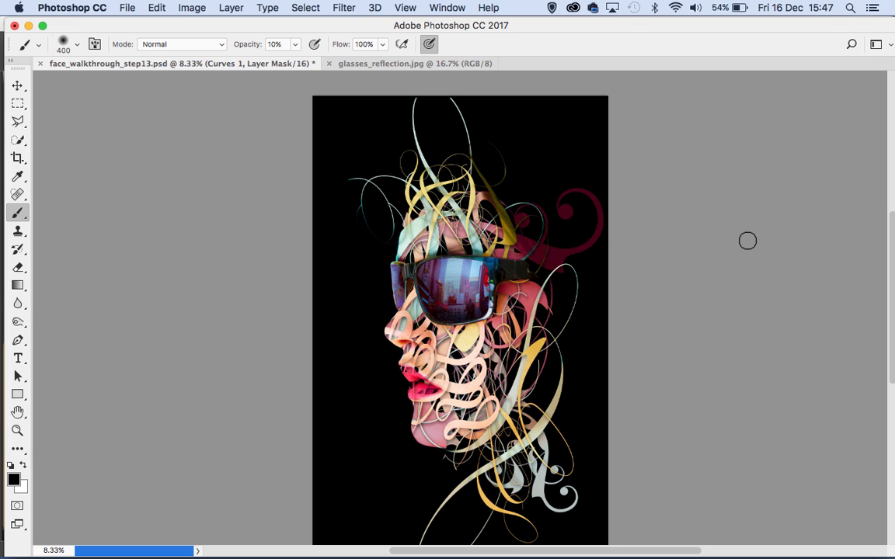